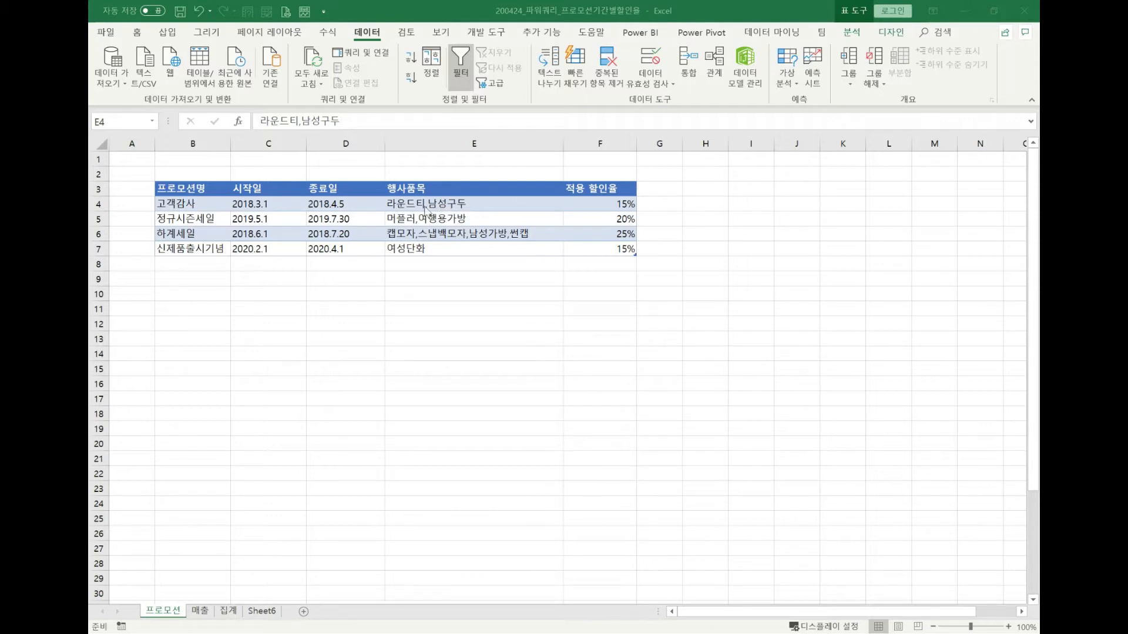
Check the table names assigned to the tables on the 프로모션 and 매출 sheets.
{"action": "left_click", "coordinate": [330, 218]}
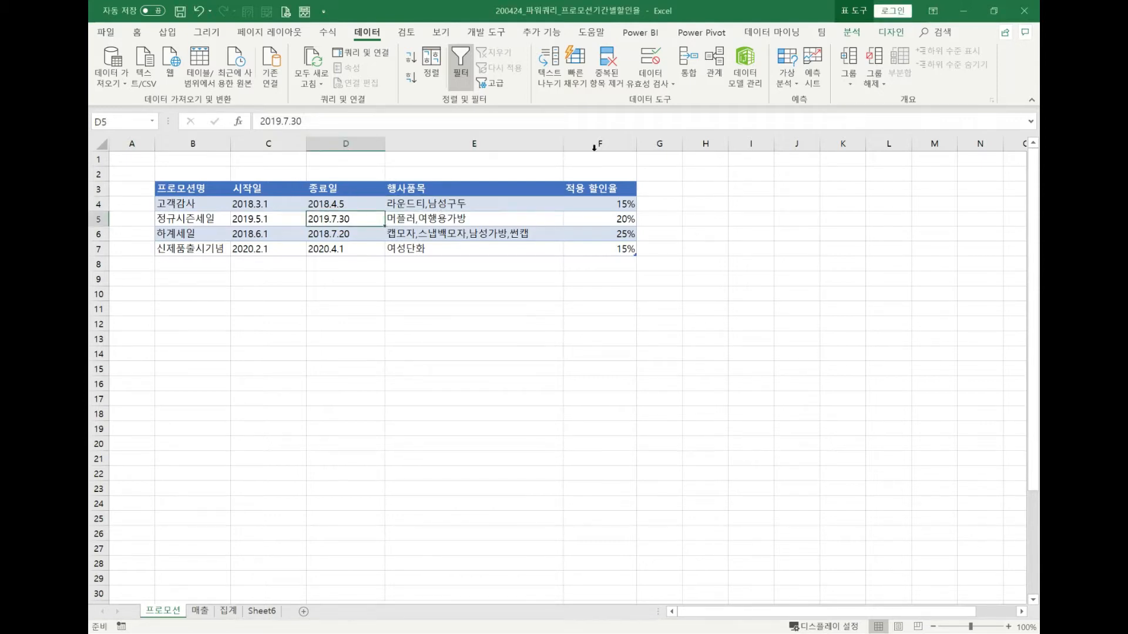
{"action": "left_click", "coordinate": [892, 33]}
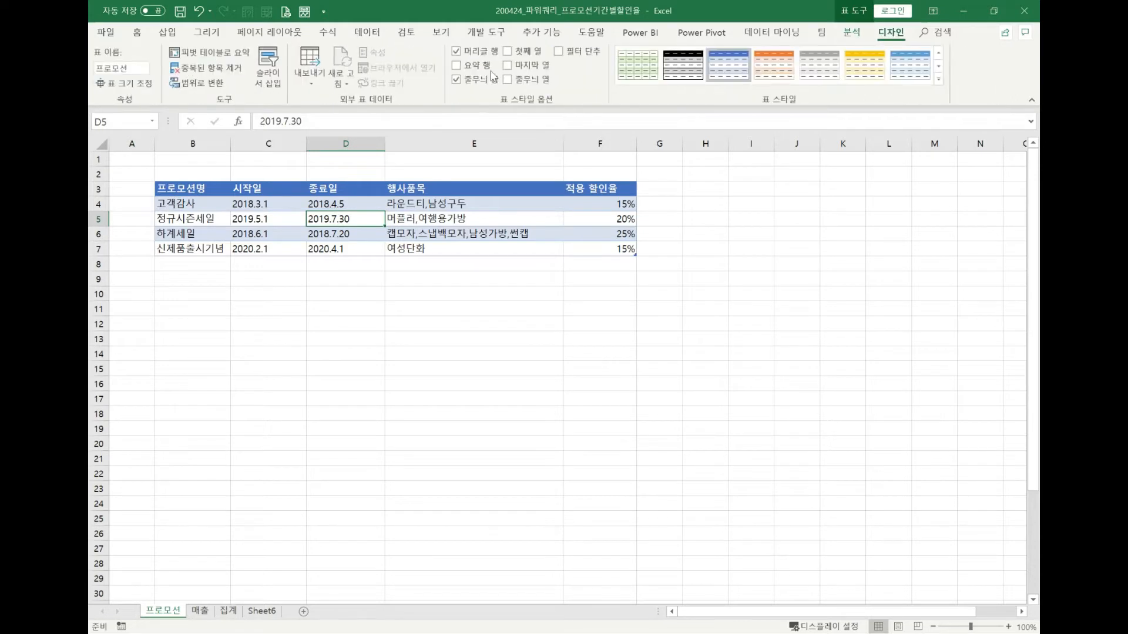
{"action": "left_click", "coordinate": [200, 612]}
{"action": "left_click", "coordinate": [273, 339]}
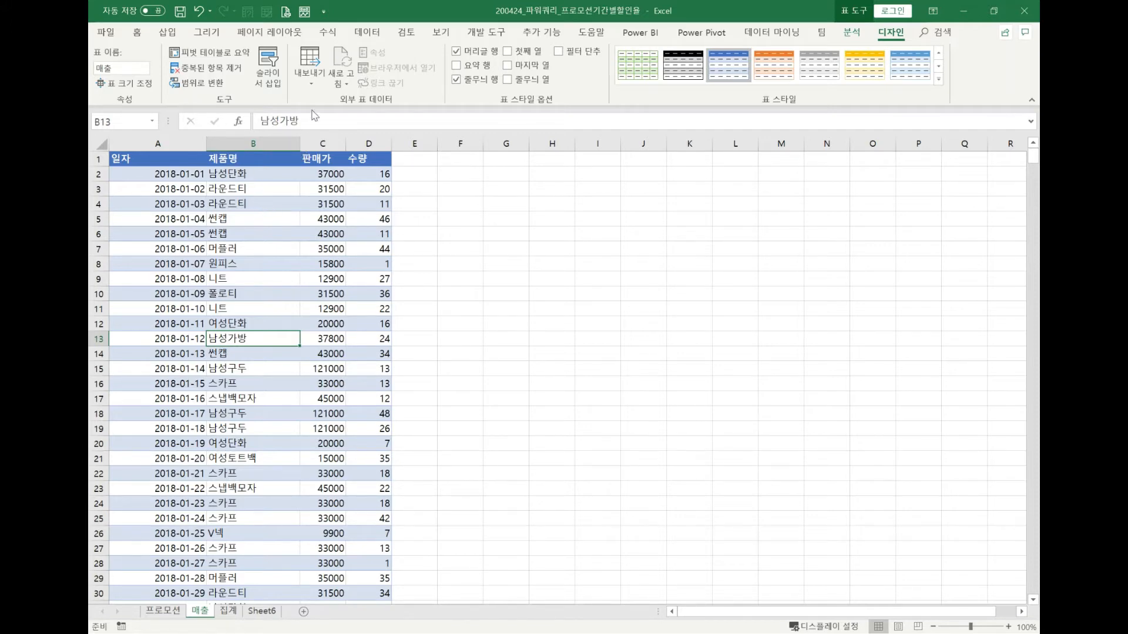
Bring the 매출 table into the Power Query Editor and show the list of queries.
{"action": "left_click", "coordinate": [367, 34]}
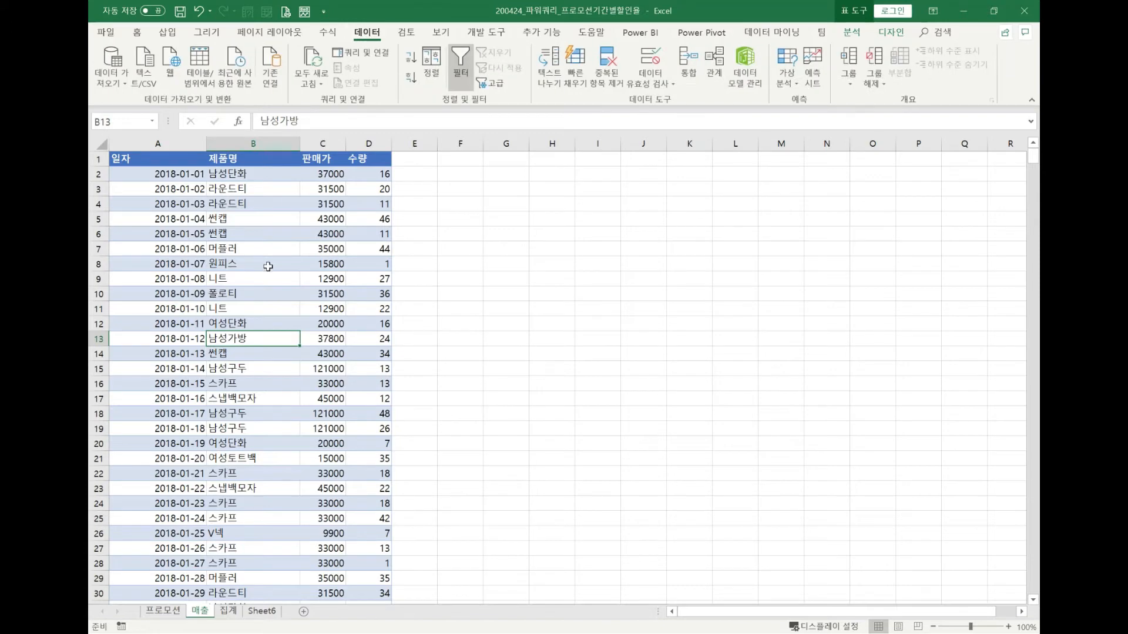
{"action": "left_click", "coordinate": [209, 67]}
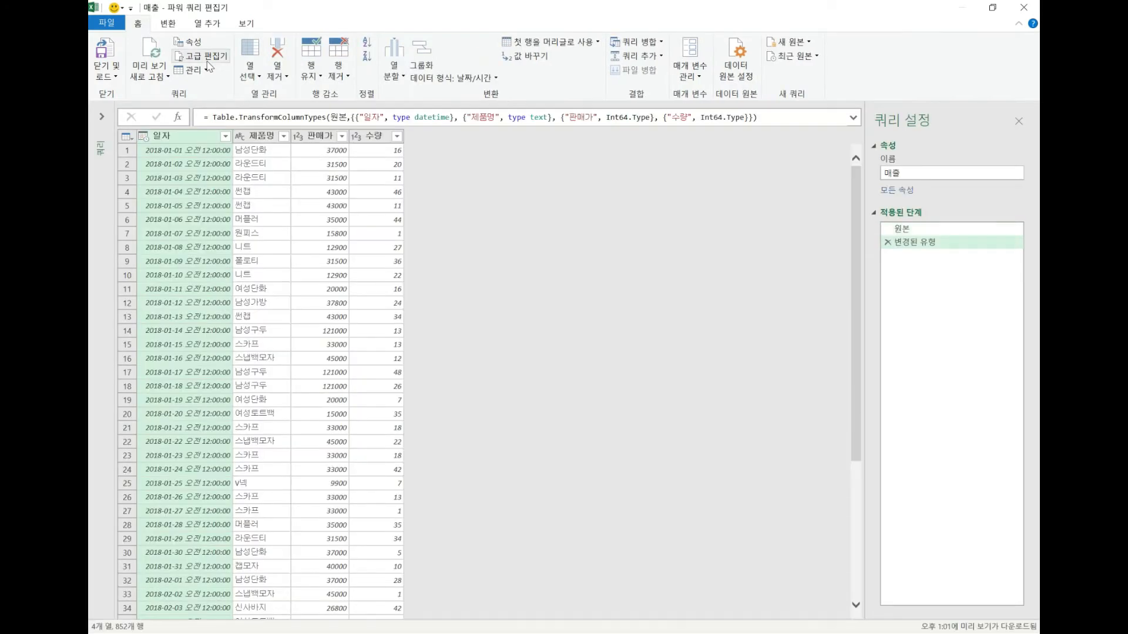
{"action": "left_click", "coordinate": [103, 117]}
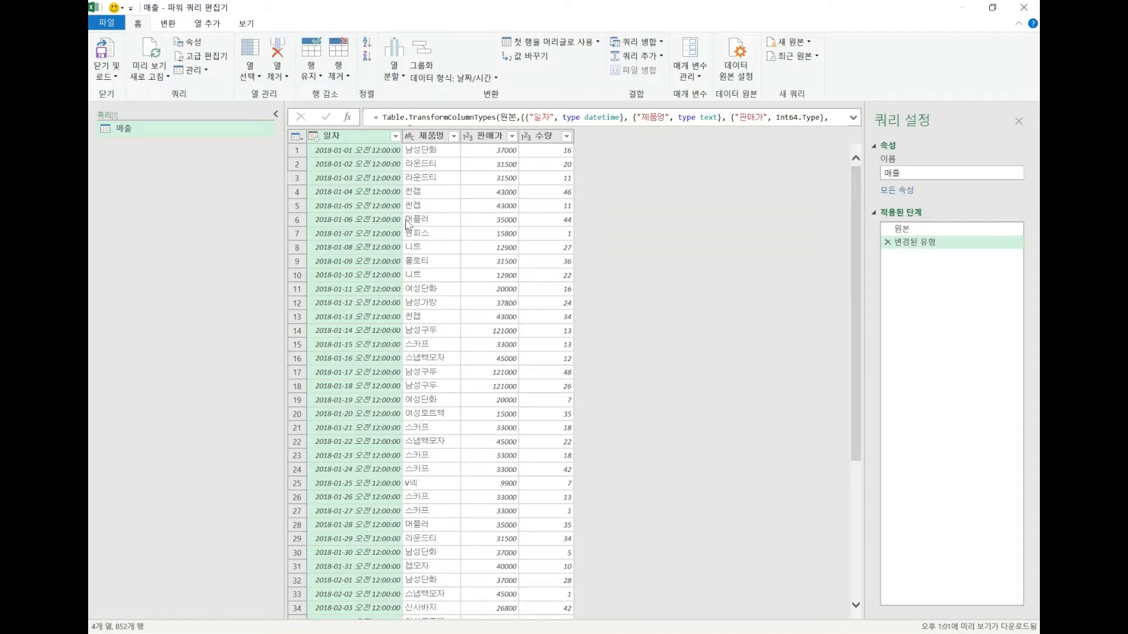
Close the editor and load the 매출 query as a connection only.
{"action": "left_click", "coordinate": [116, 75]}
{"action": "left_click", "coordinate": [129, 112]}
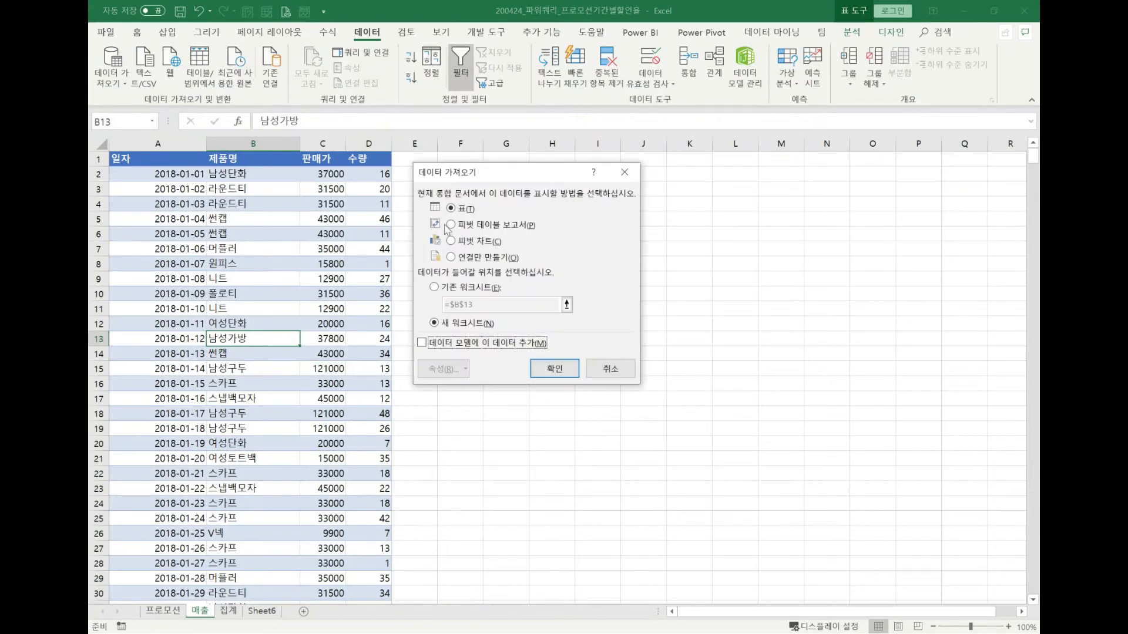
{"action": "left_click", "coordinate": [463, 259]}
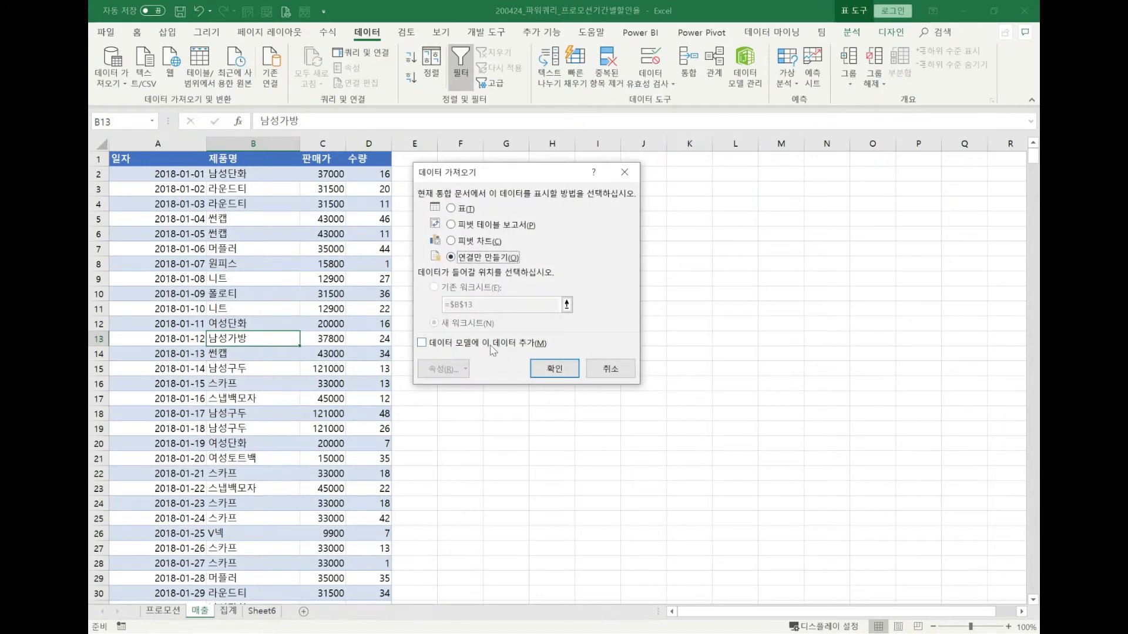
{"action": "left_click", "coordinate": [555, 369]}
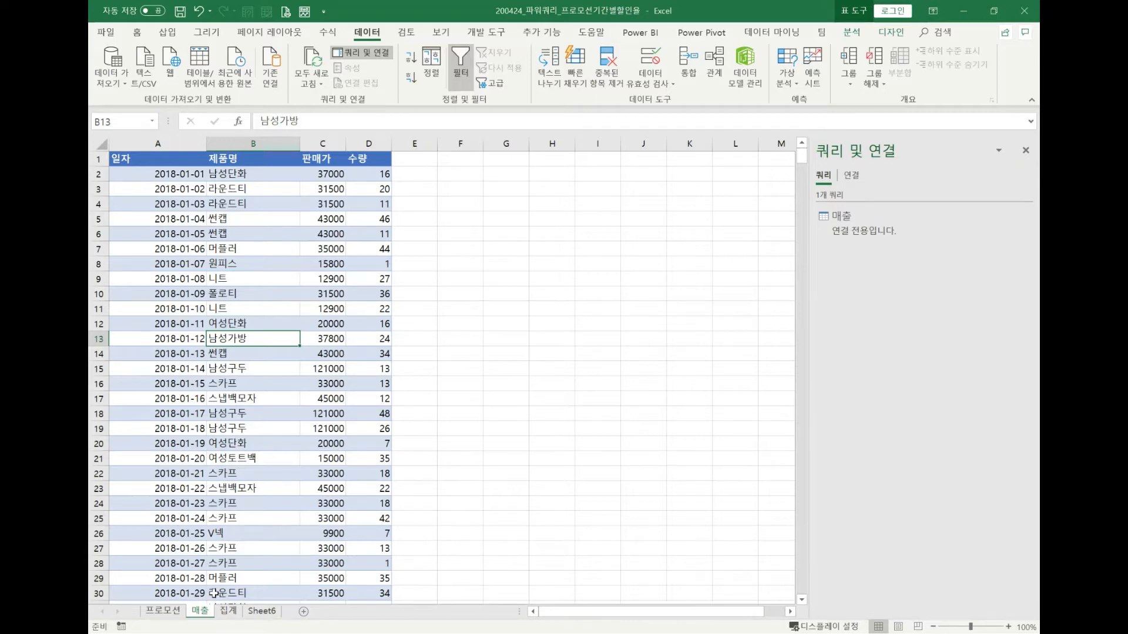
Bring the table on the 프로모션 sheet into the Power Query Editor and show the list of queries.
{"action": "left_click", "coordinate": [176, 611]}
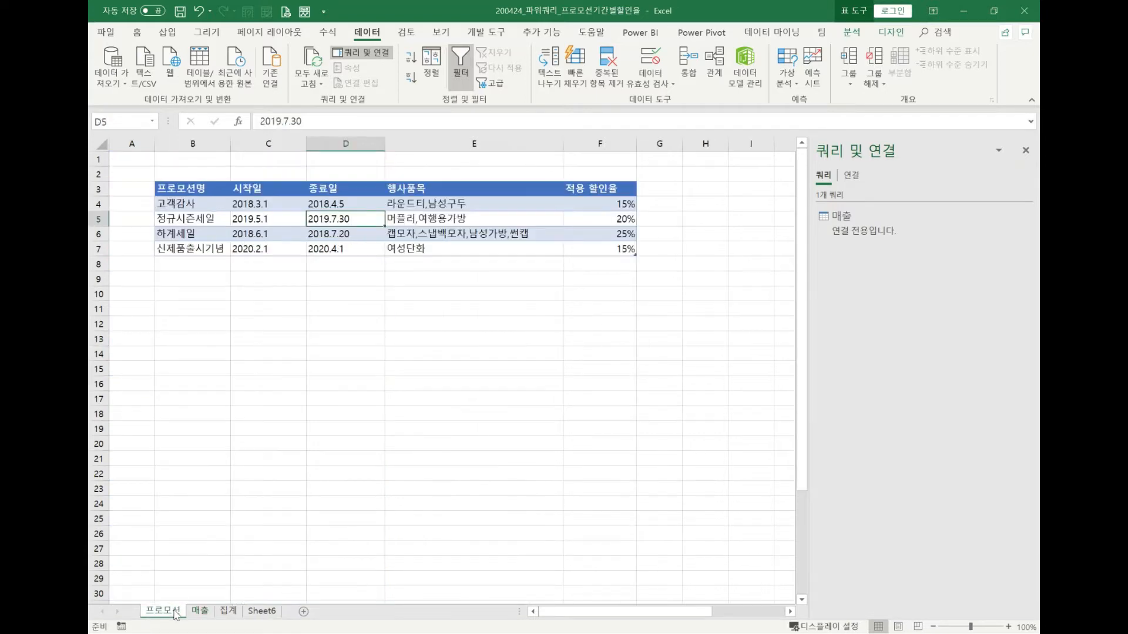
{"action": "left_click", "coordinate": [398, 223]}
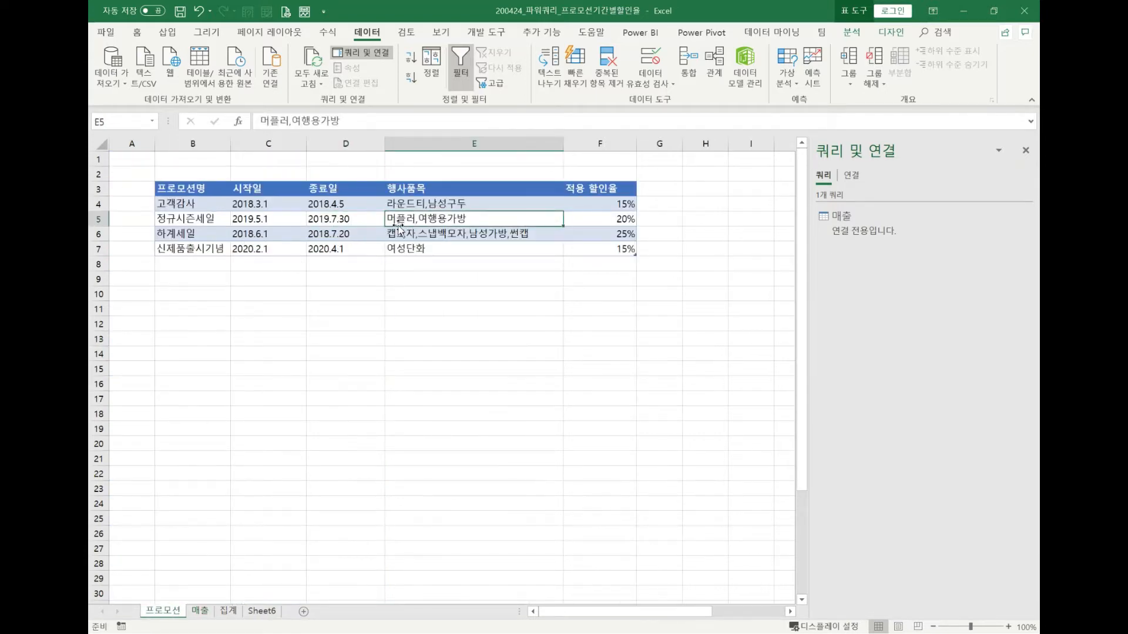
{"action": "left_click", "coordinate": [199, 56]}
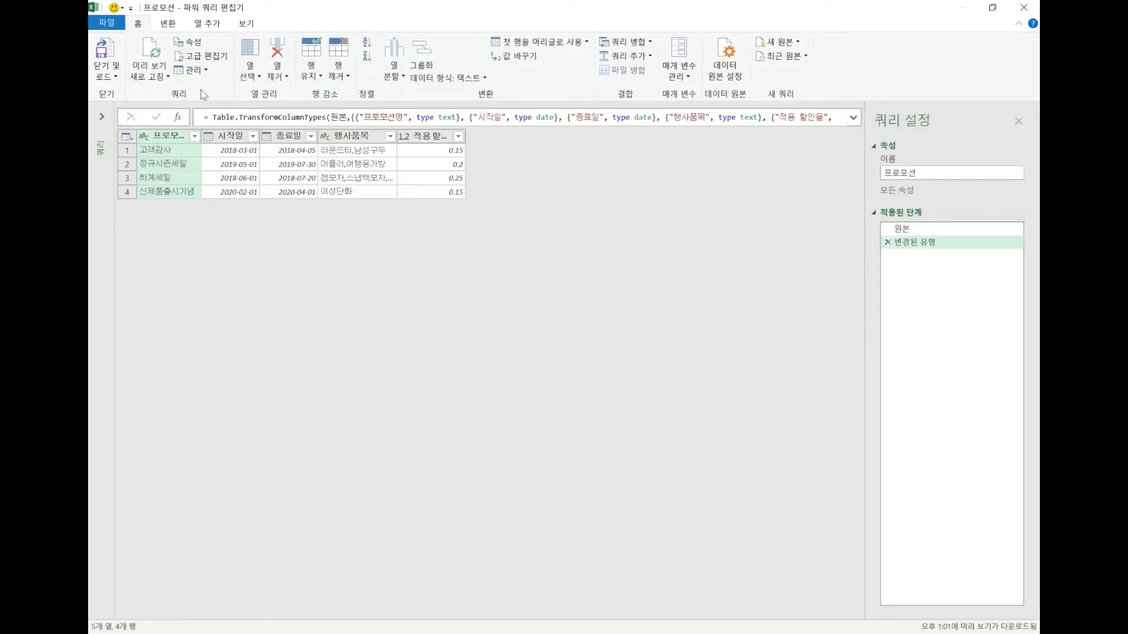
{"action": "left_click", "coordinate": [102, 117]}
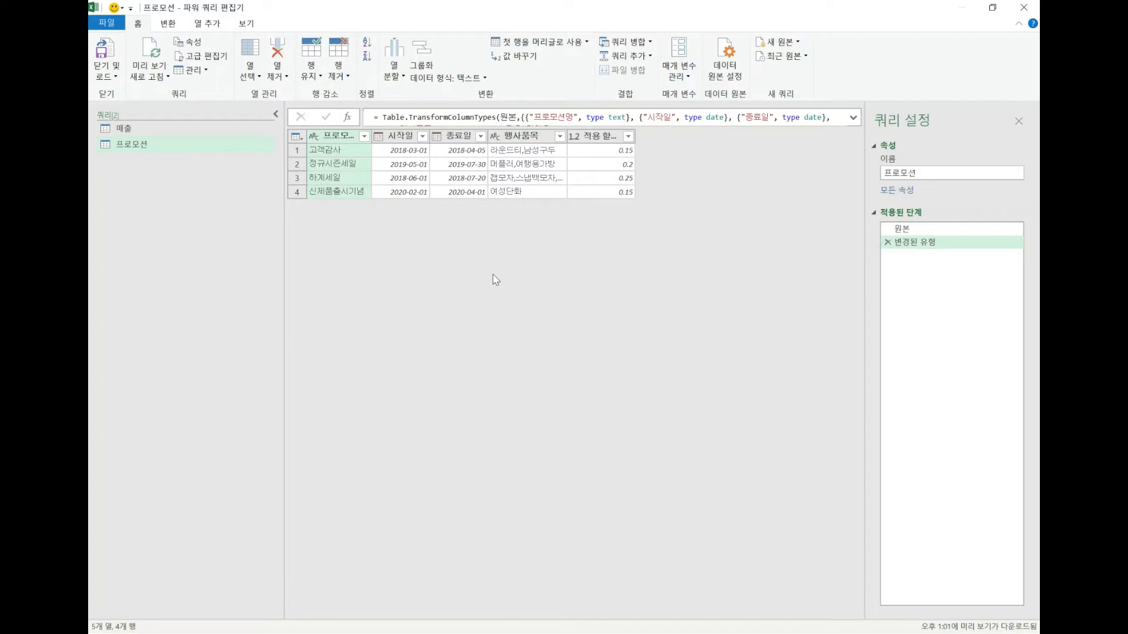
Split the 행사품목 column into rows at each comma delimiter.
{"action": "left_click", "coordinate": [524, 139]}
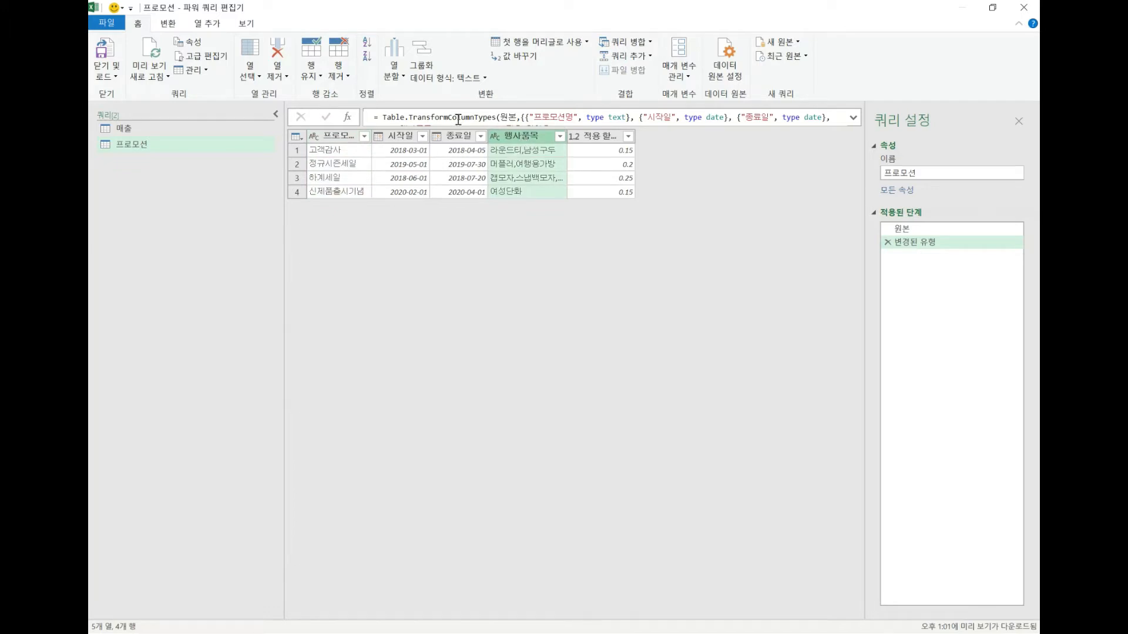
{"action": "left_click", "coordinate": [396, 74]}
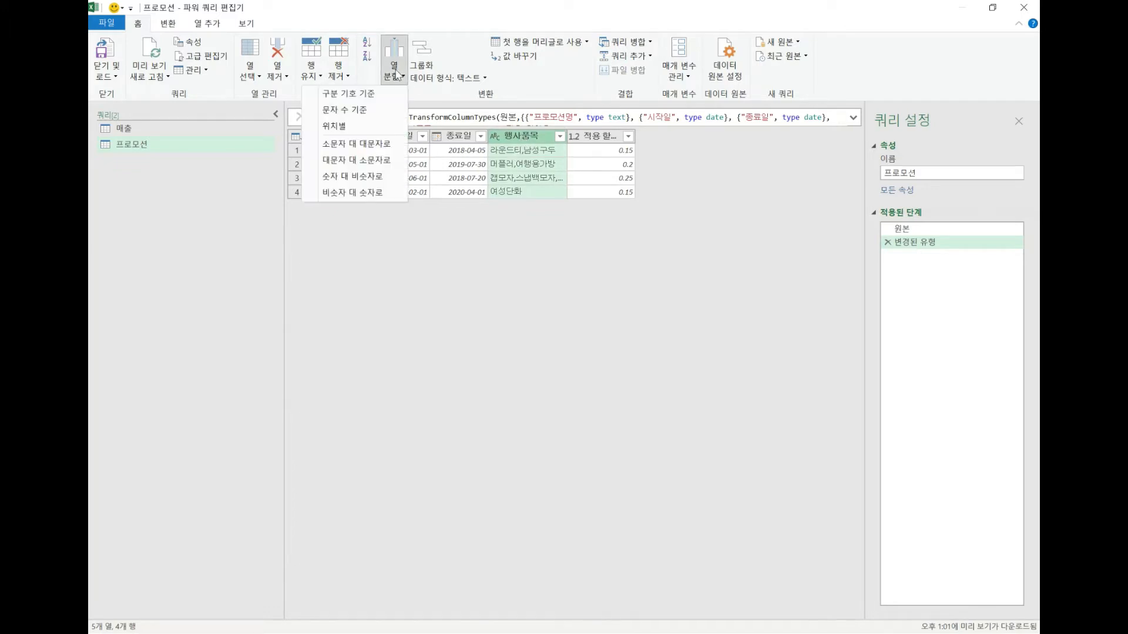
{"action": "left_click", "coordinate": [373, 98]}
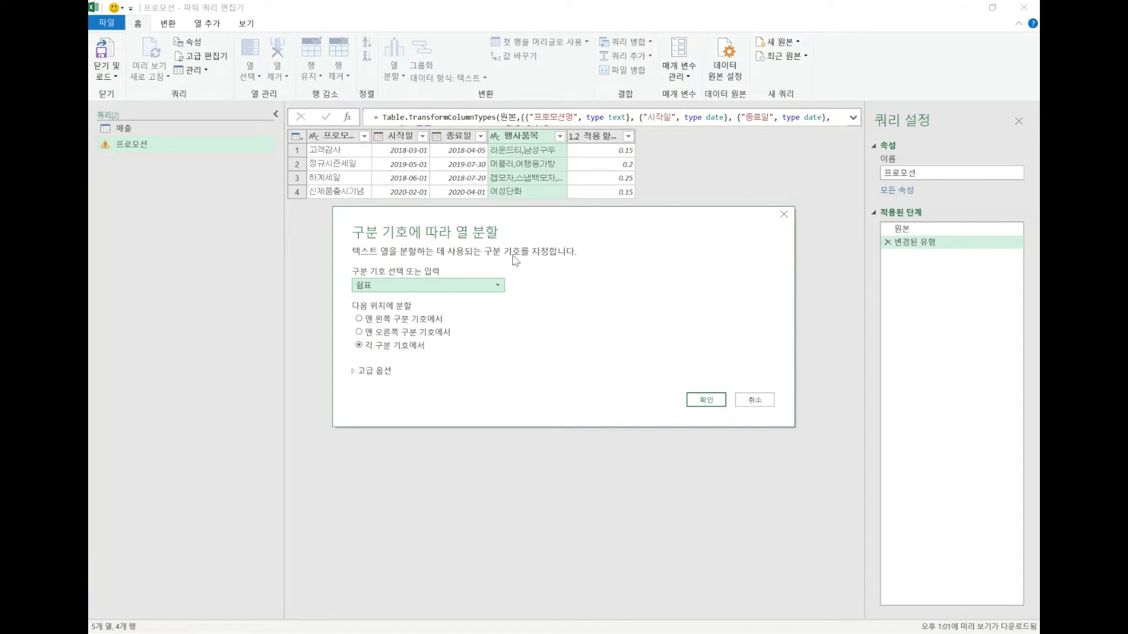
{"action": "left_click", "coordinate": [353, 377]}
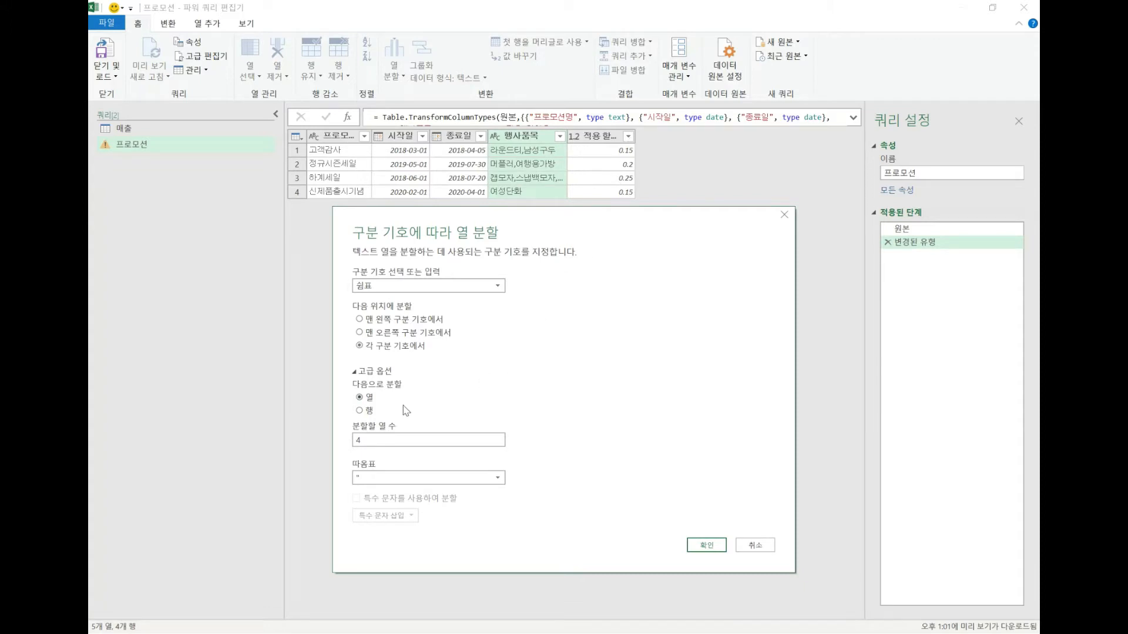
{"action": "left_click", "coordinate": [371, 414]}
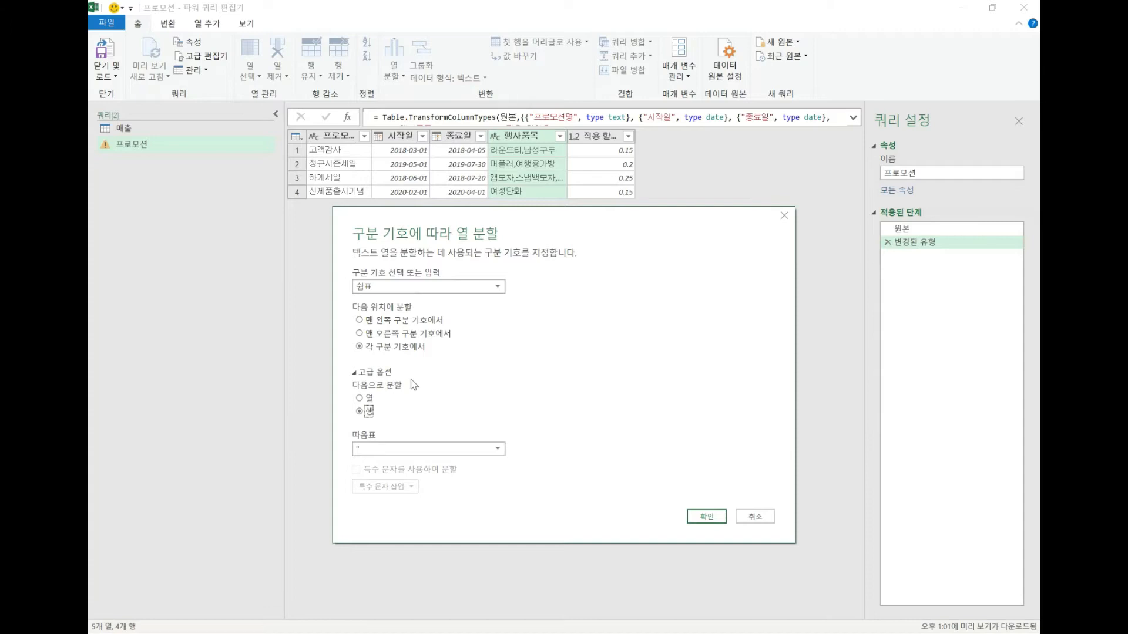
{"action": "left_click", "coordinate": [707, 519]}
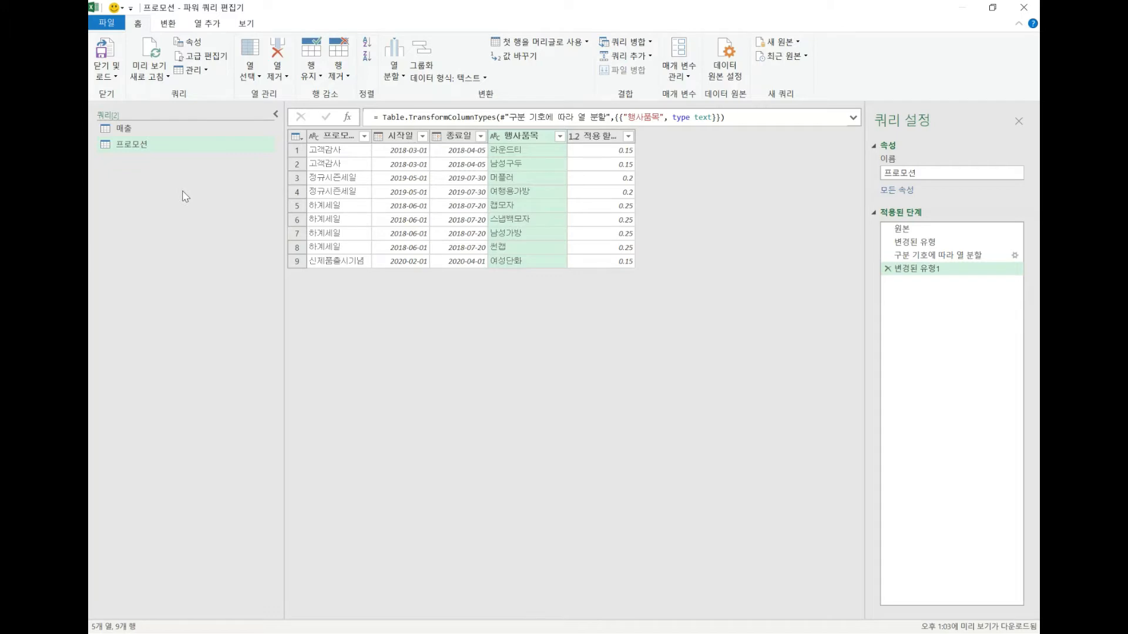
Create a blank query that generates a number list with the formula = {1..10}.
{"action": "left_click", "coordinate": [776, 43]}
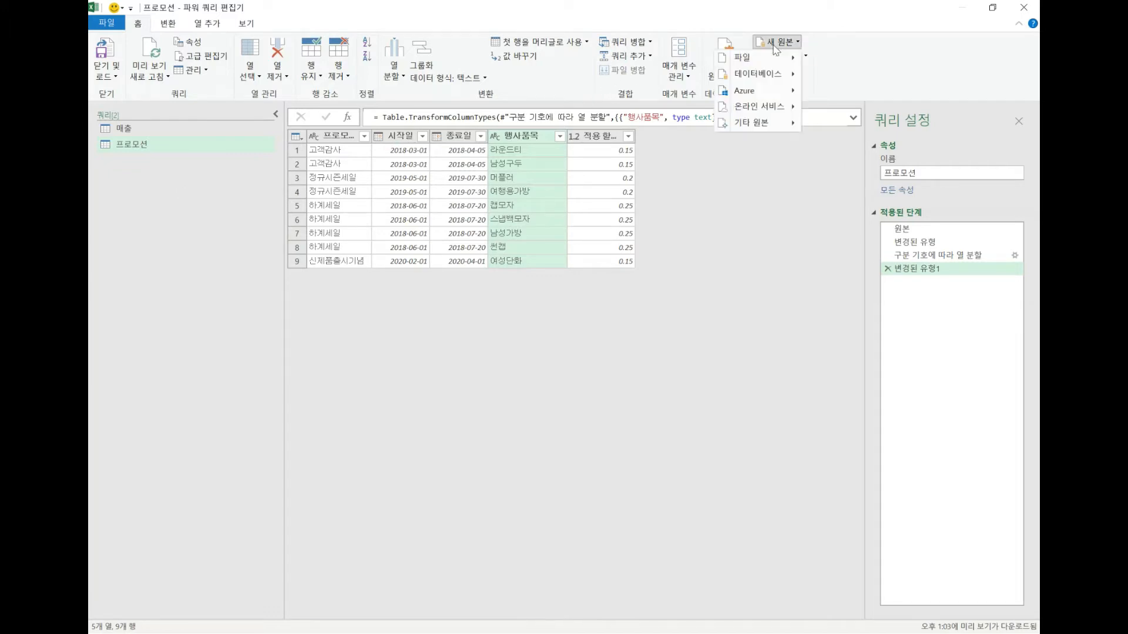
{"action": "mouse_move", "coordinate": [777, 122]}
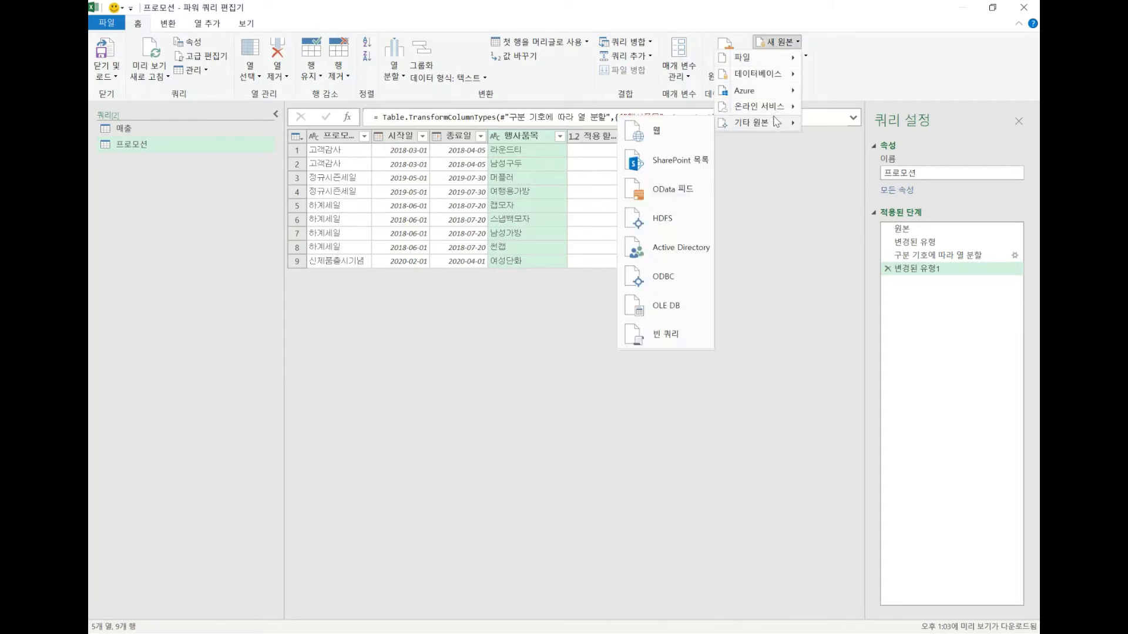
{"action": "left_click", "coordinate": [682, 334]}
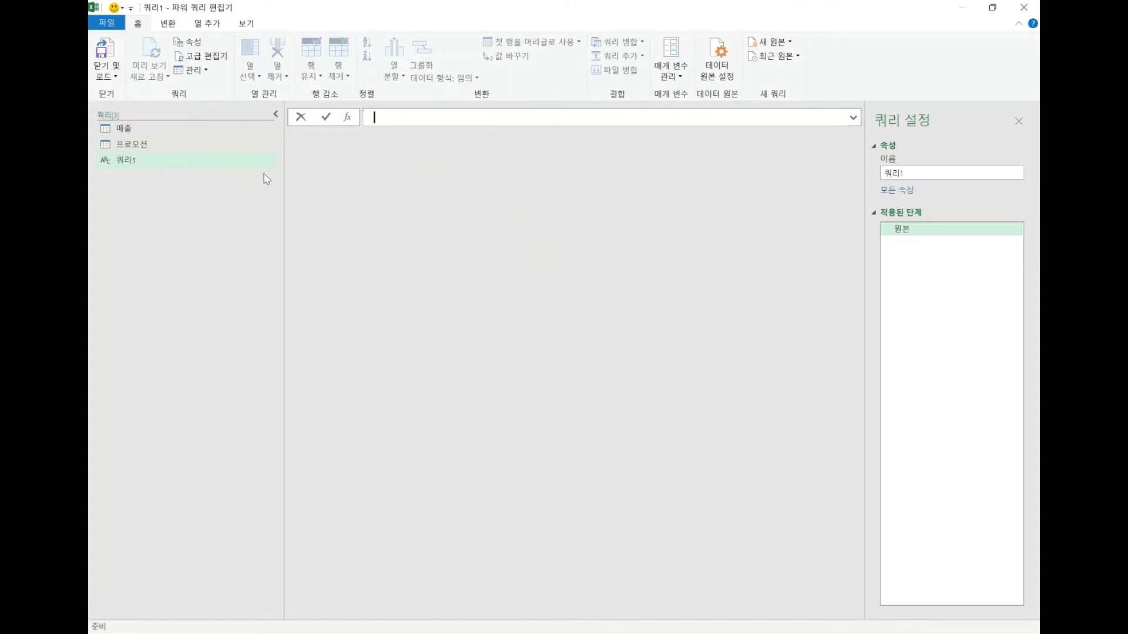
{"action": "type", "text": "="}
{"action": "type", "text": "{}"}
{"action": "type", "text": "1"}
{"action": "type", "text": ".."}
{"action": "type", "text": "10"}
{"action": "key", "text": "Return"}
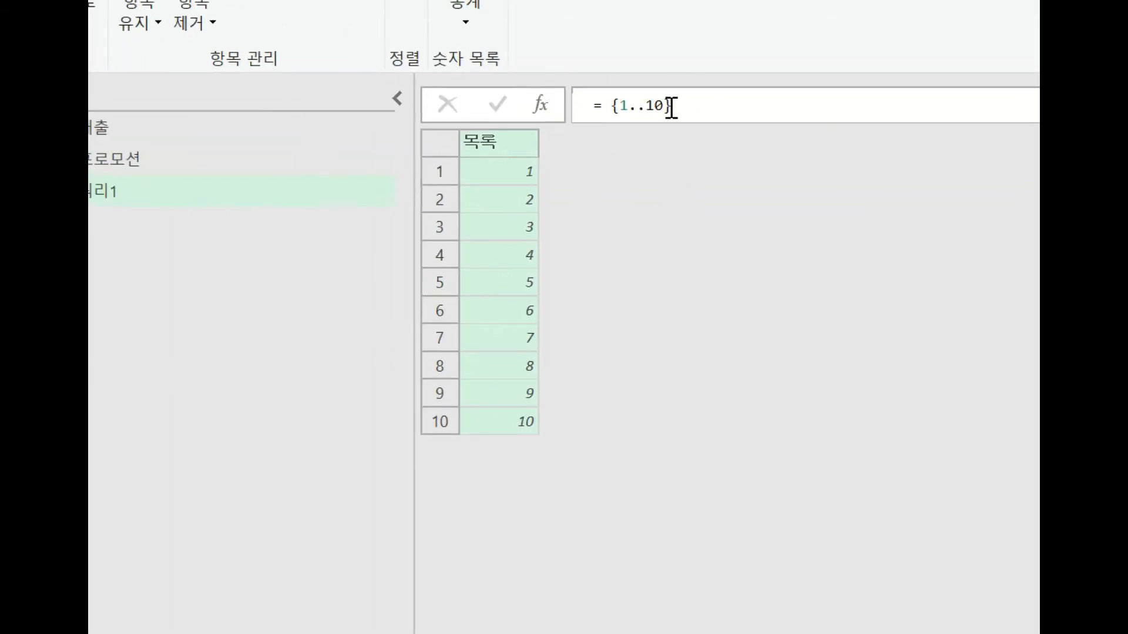
{"action": "double_click", "coordinate": [621, 105]}
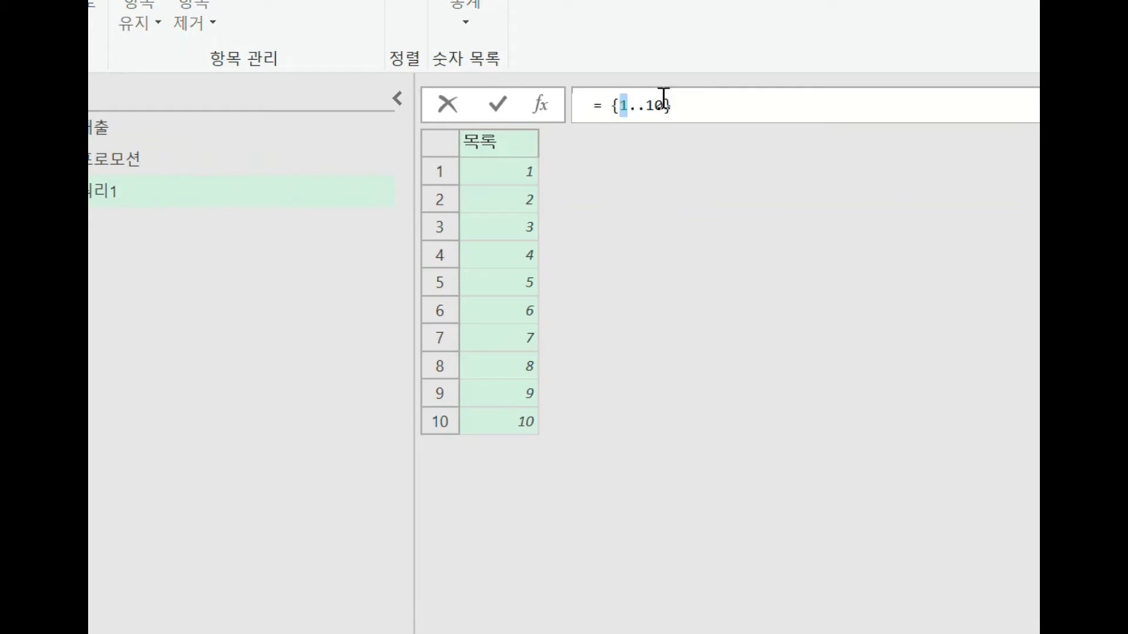
{"action": "left_click_drag", "start_coordinate": [646, 106], "coordinate": [664, 107]}
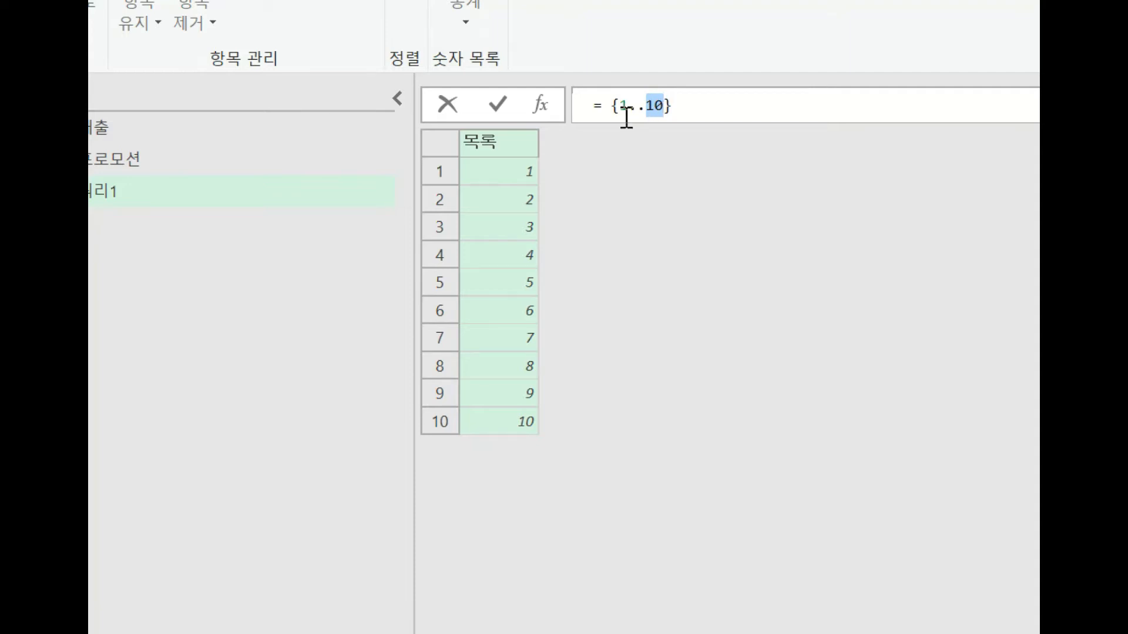
{"action": "left_click_drag", "start_coordinate": [621, 105], "coordinate": [627, 105]}
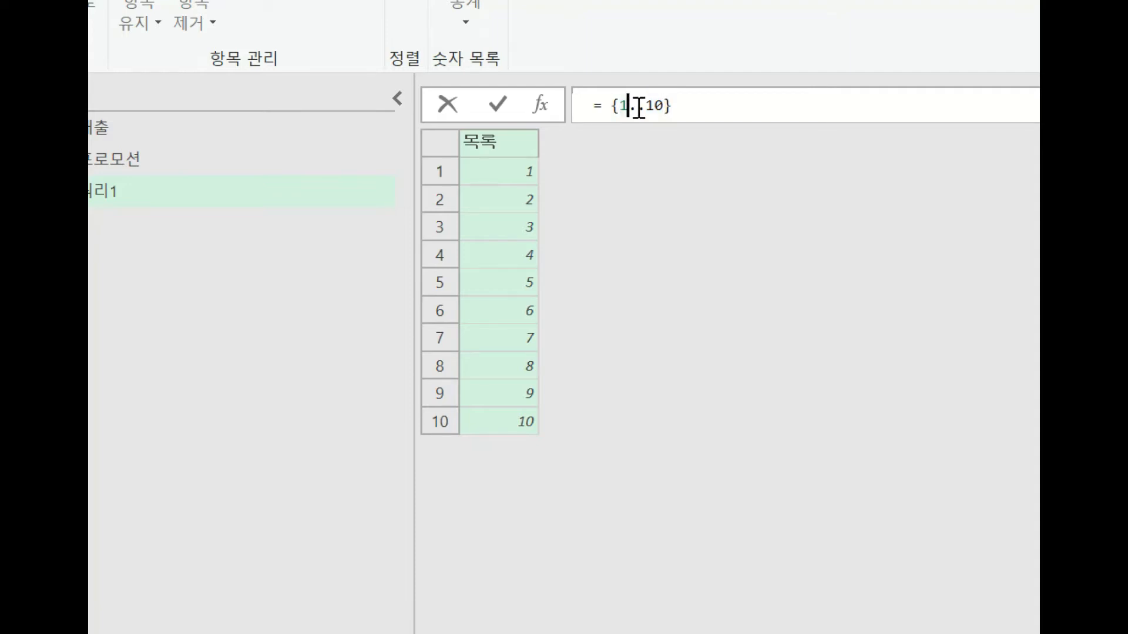
{"action": "left_click_drag", "start_coordinate": [648, 106], "coordinate": [662, 107]}
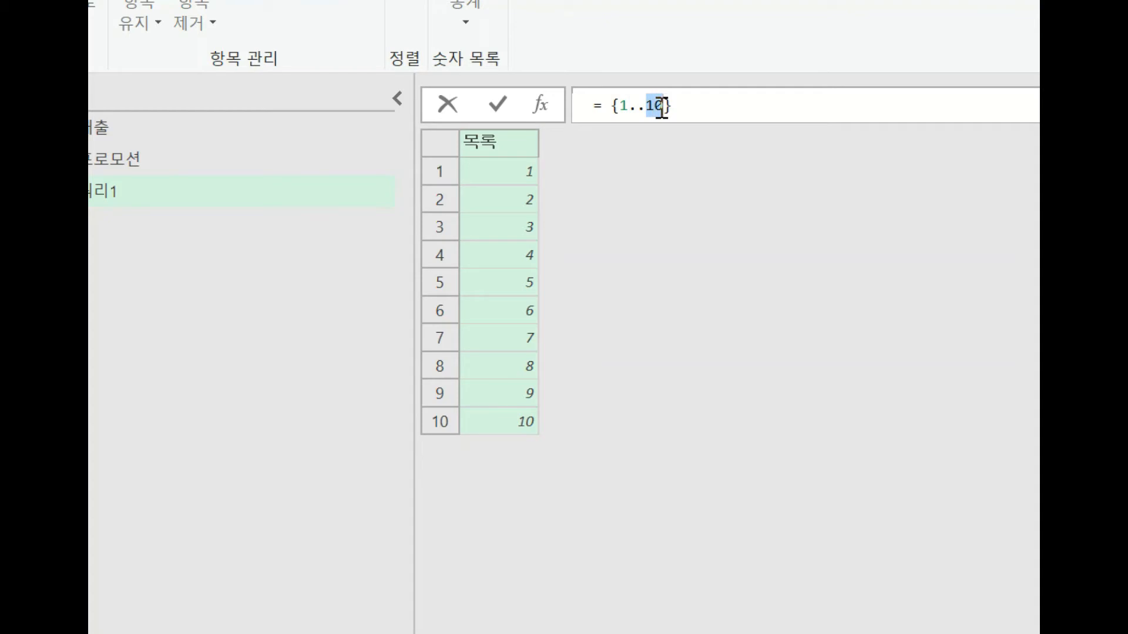
Delete the number-list query 쿼리1.
{"action": "left_click", "coordinate": [180, 192]}
{"action": "right_click", "coordinate": [181, 192]}
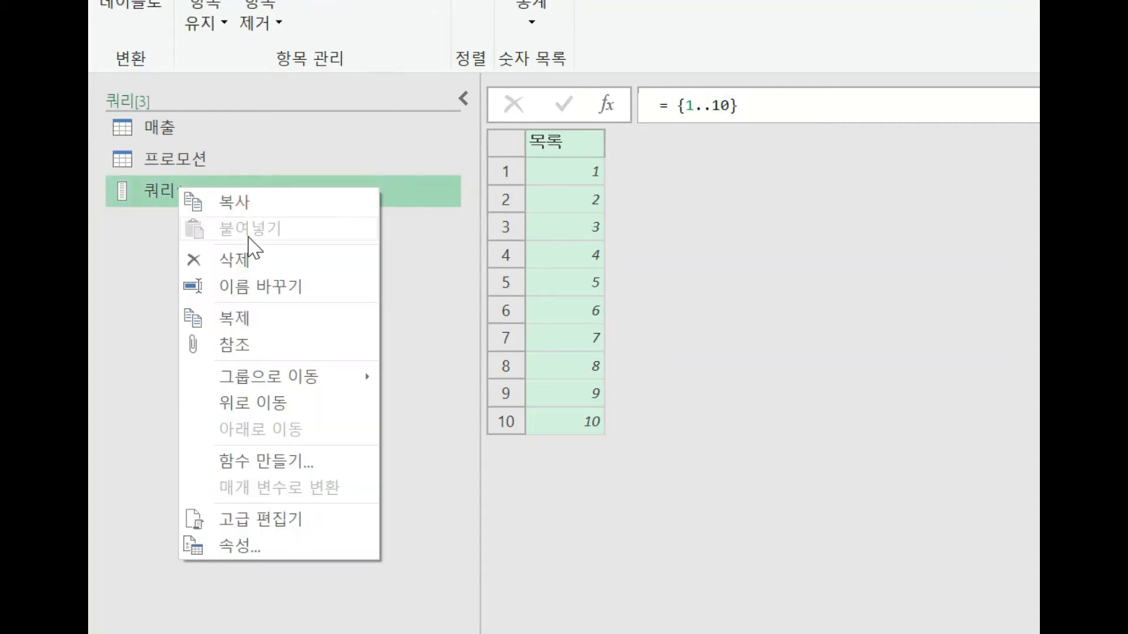
{"action": "left_click", "coordinate": [253, 260]}
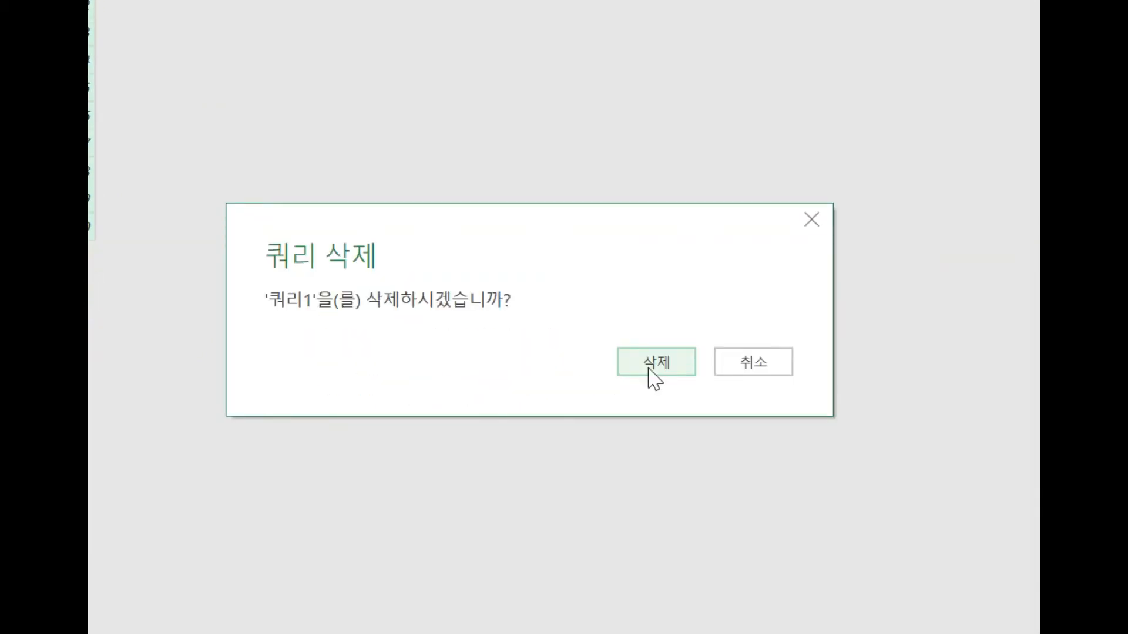
{"action": "left_click", "coordinate": [654, 366]}
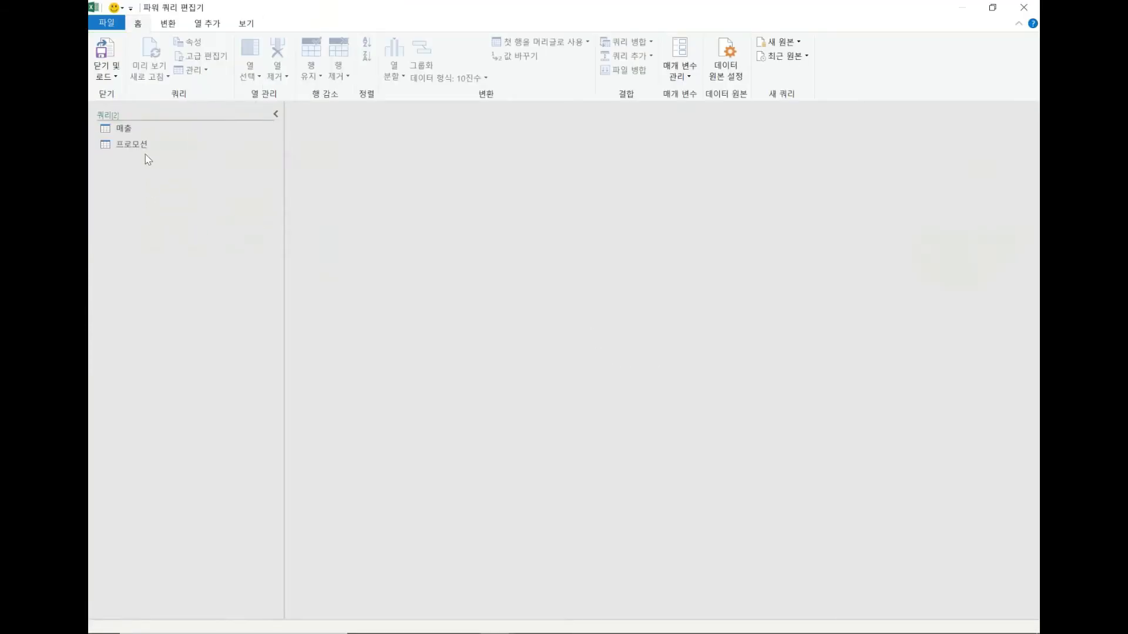
Add a custom column to the 프로모션 query with the formula = {[시작일]..[종료일]} and inspect the first row's result in detail.
{"action": "left_click", "coordinate": [143, 147]}
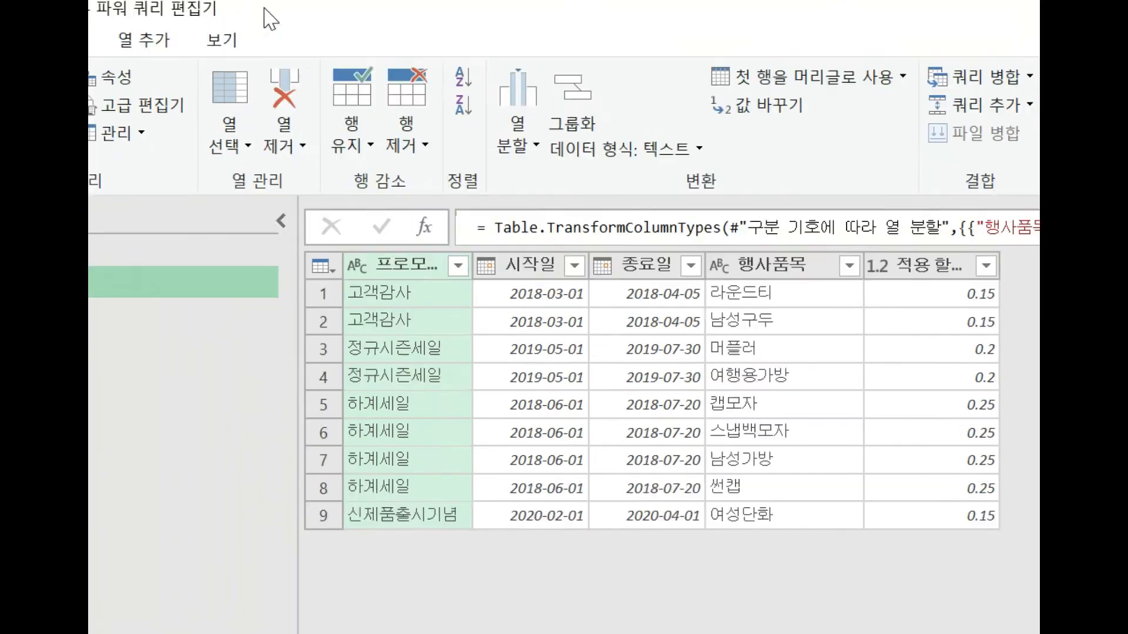
{"action": "left_click", "coordinate": [147, 41]}
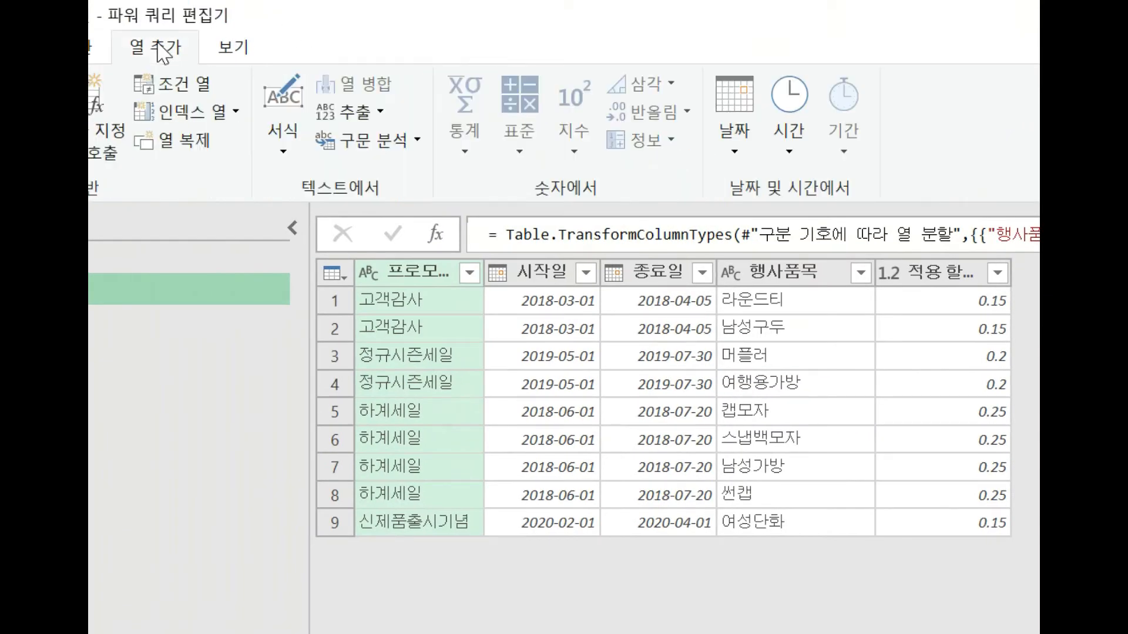
{"action": "left_click", "coordinate": [126, 115]}
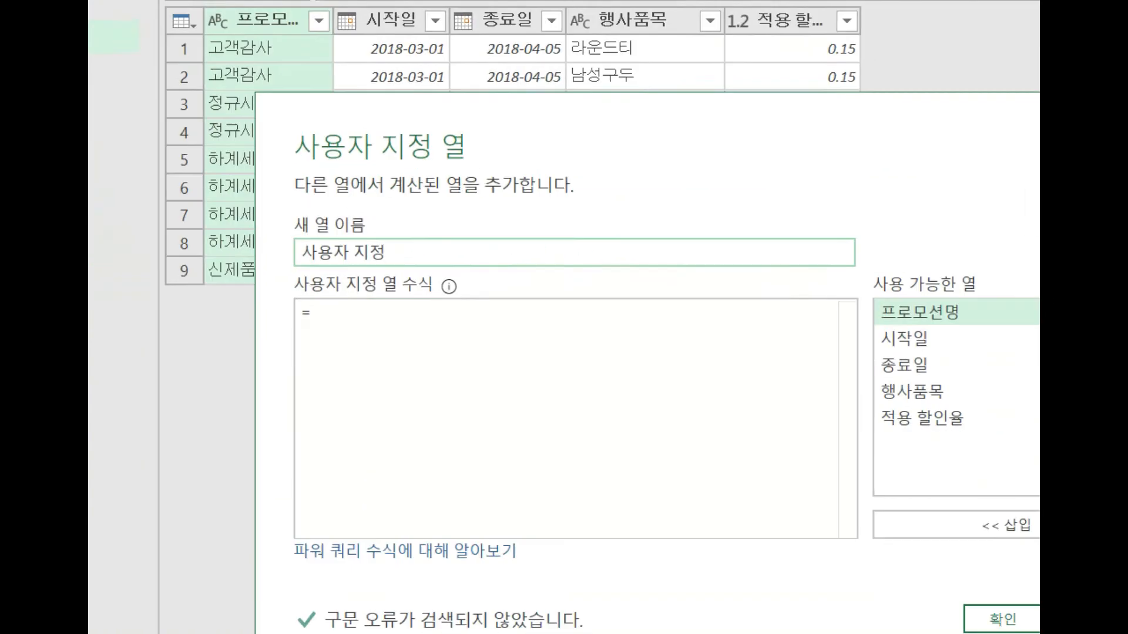
{"action": "left_click", "coordinate": [495, 322]}
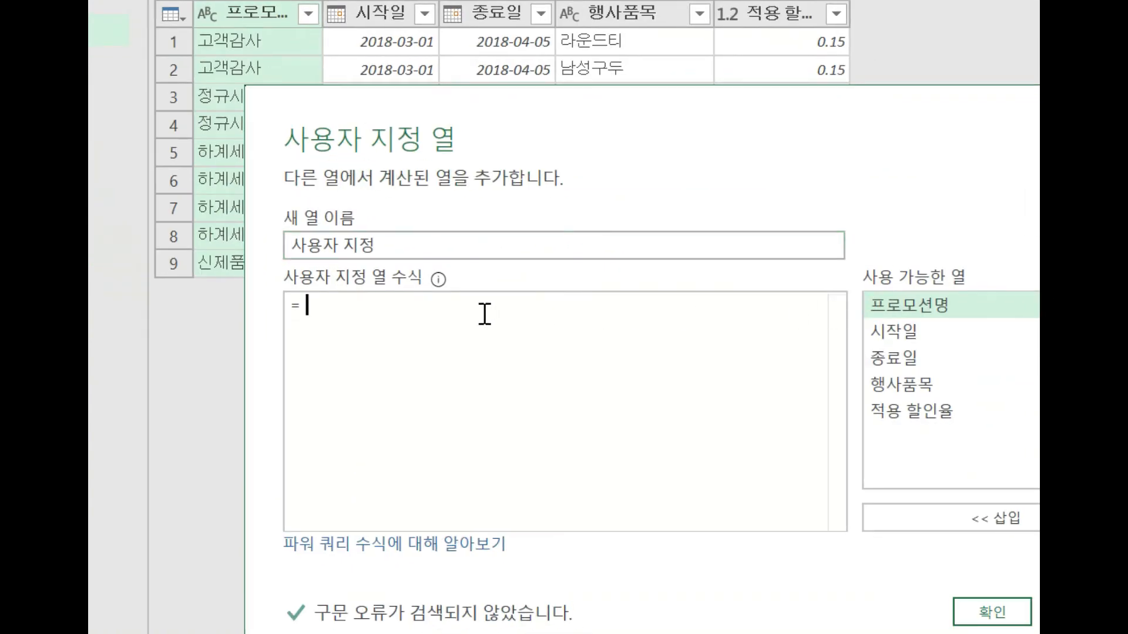
{"action": "type", "text": "{"}
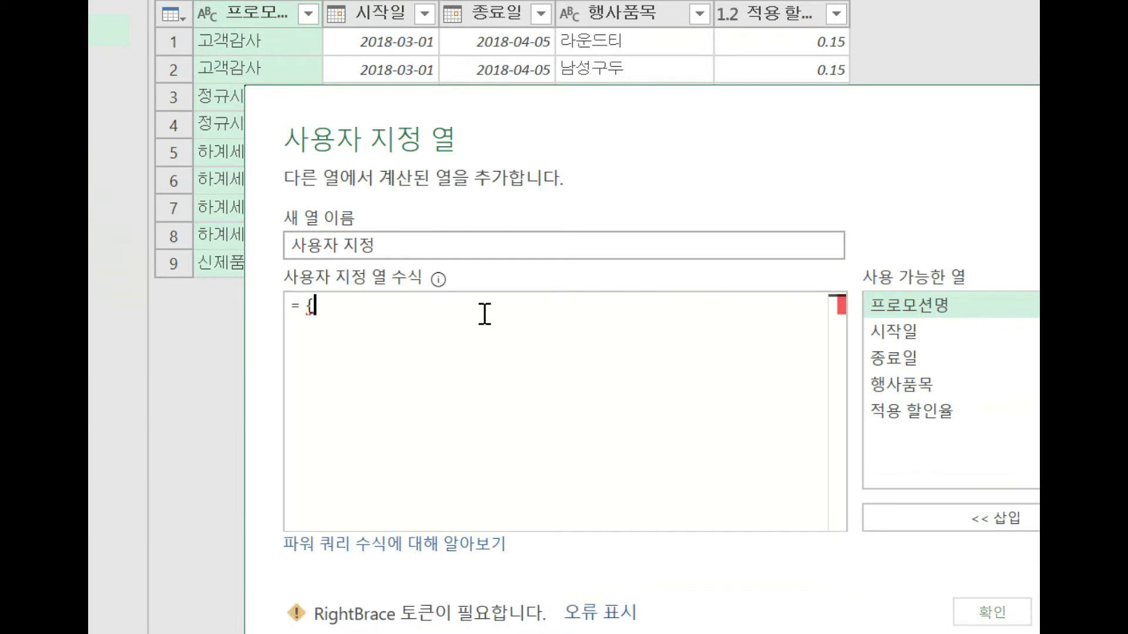
{"action": "double_click", "coordinate": [901, 333]}
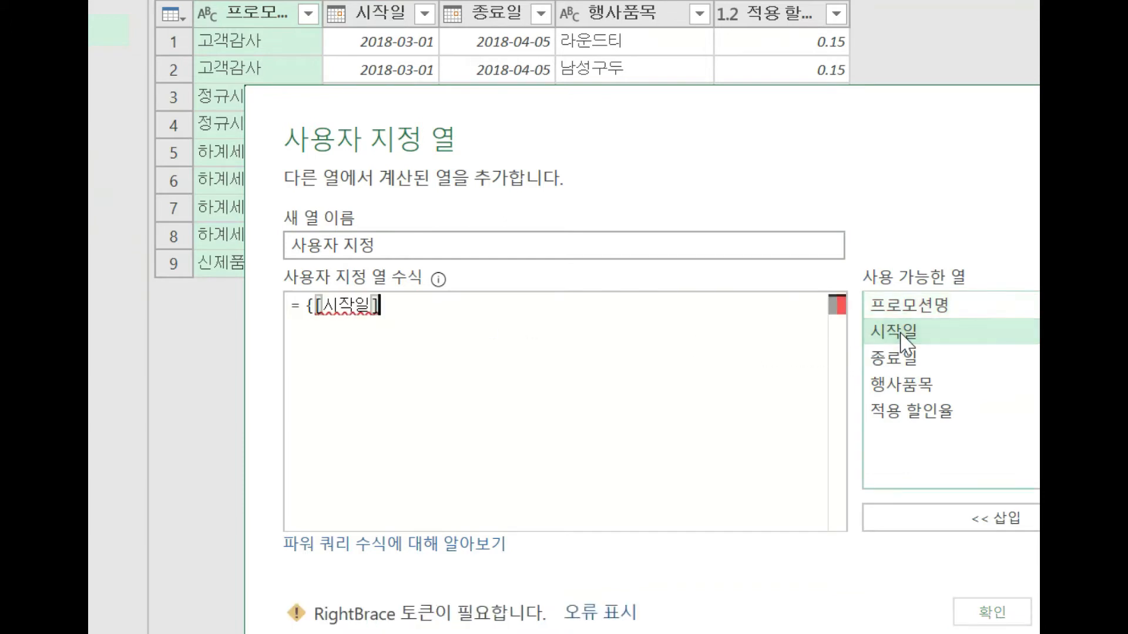
{"action": "type", "text": ".."}
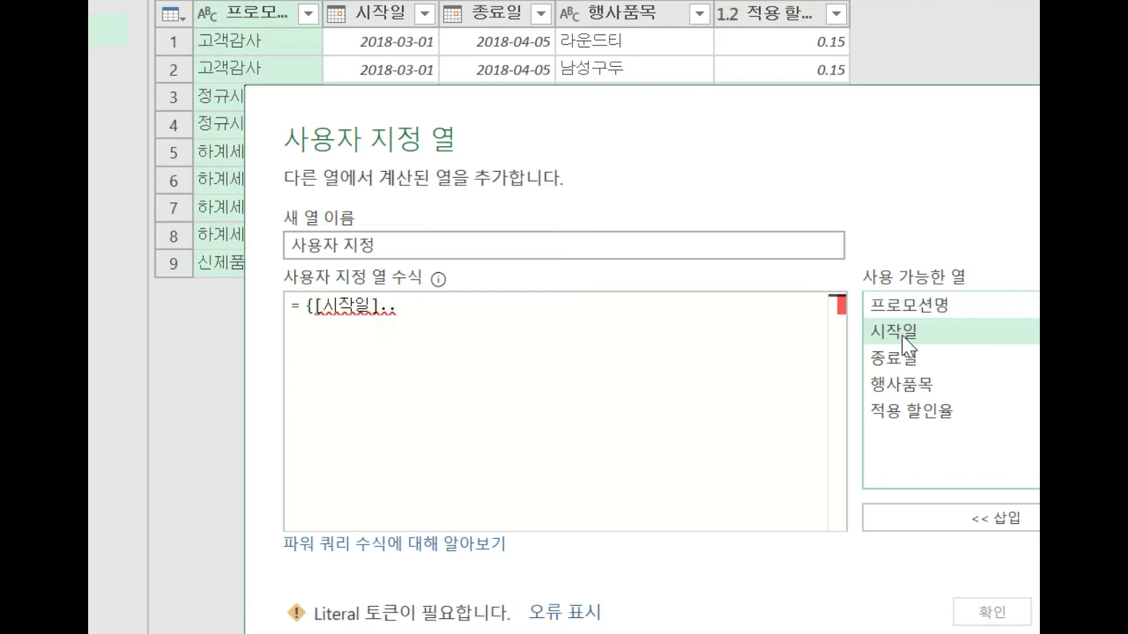
{"action": "double_click", "coordinate": [904, 359]}
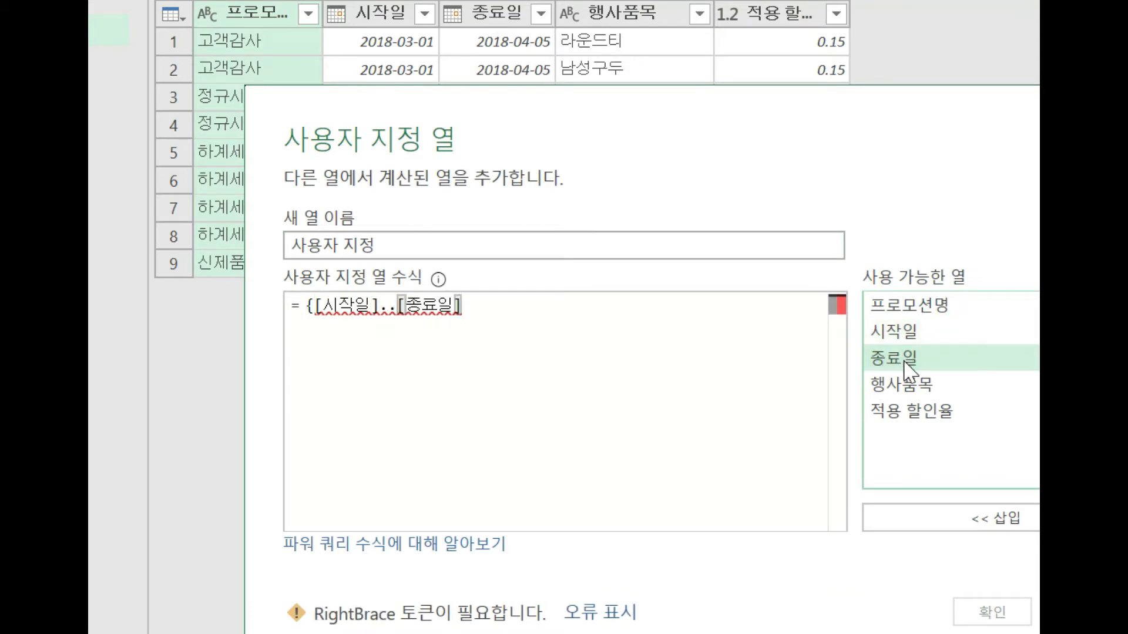
{"action": "type", "text": "}"}
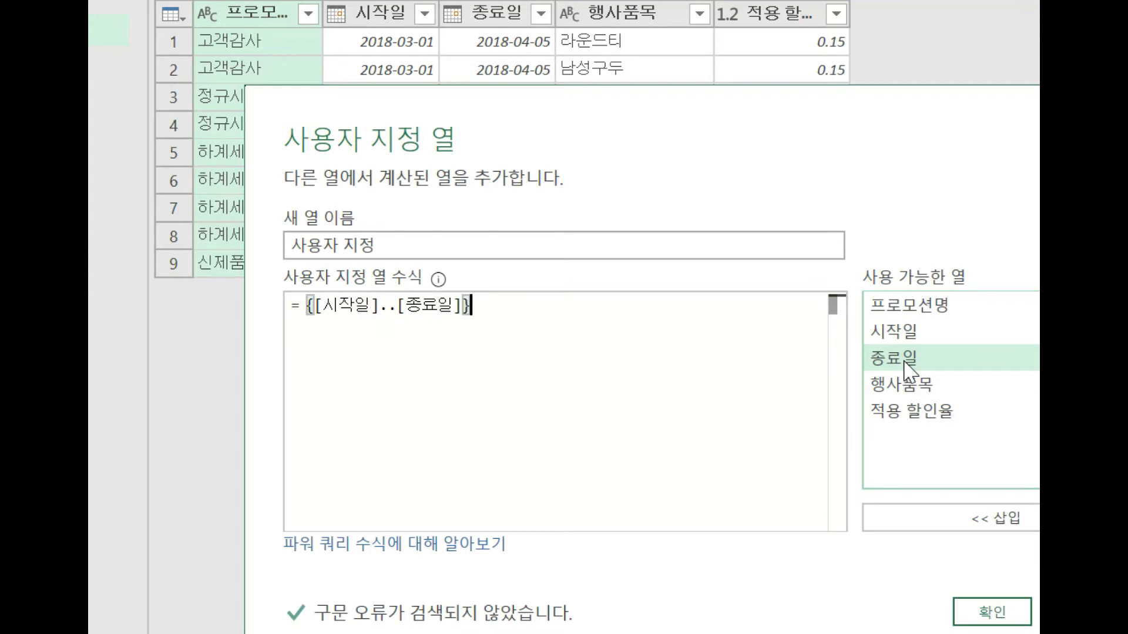
{"action": "left_click_drag", "start_coordinate": [786, 130], "coordinate": [695, 35]}
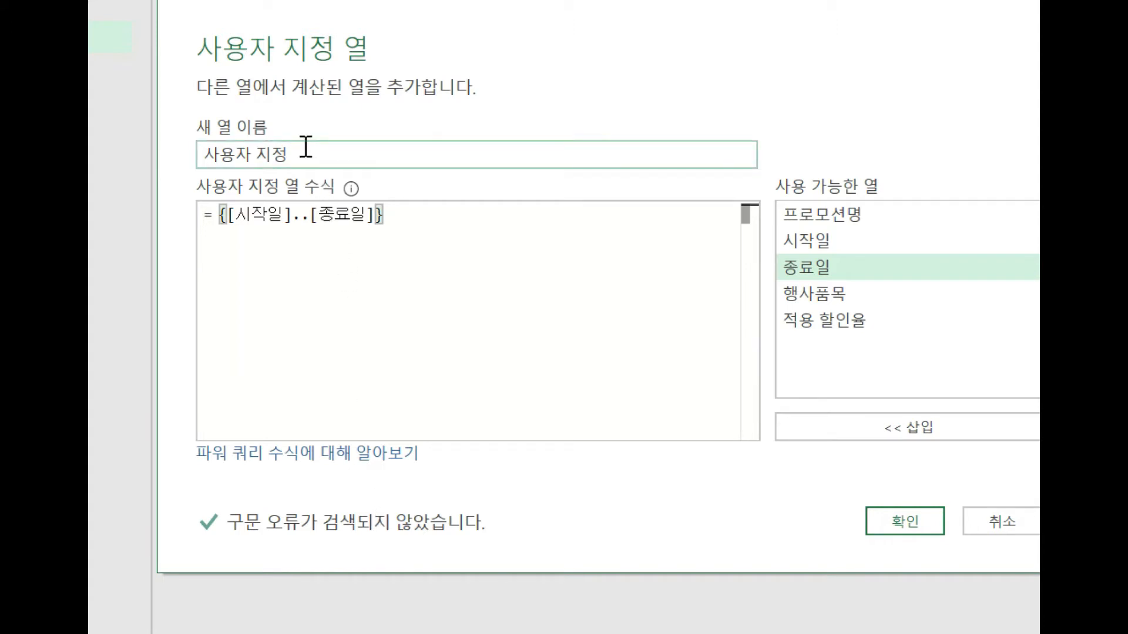
{"action": "left_click", "coordinate": [920, 525]}
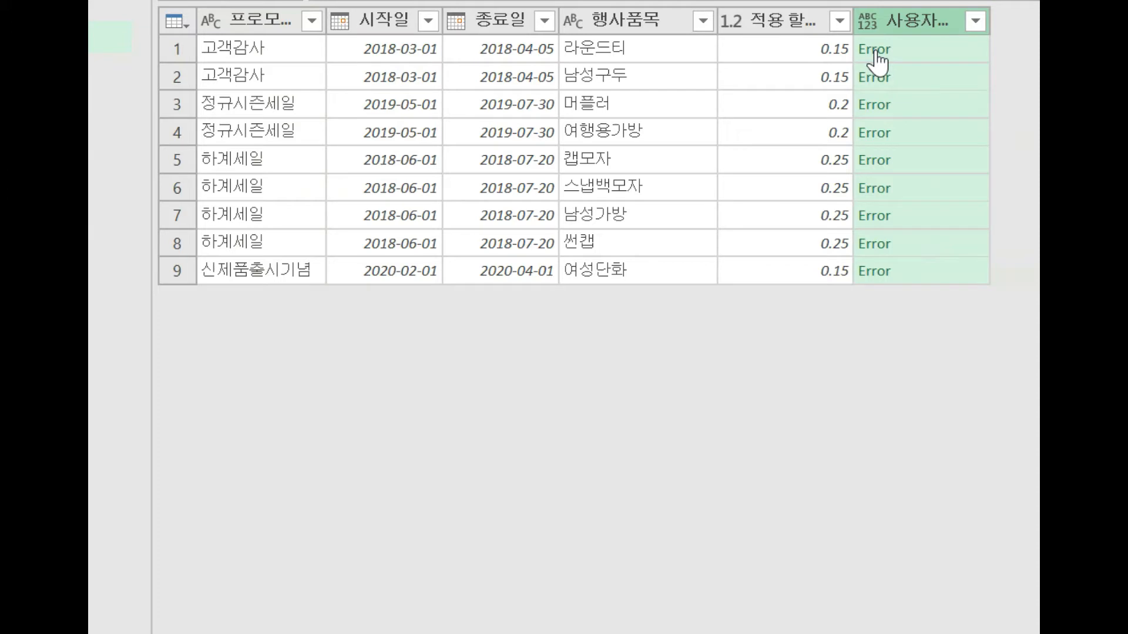
{"action": "left_click", "coordinate": [931, 51]}
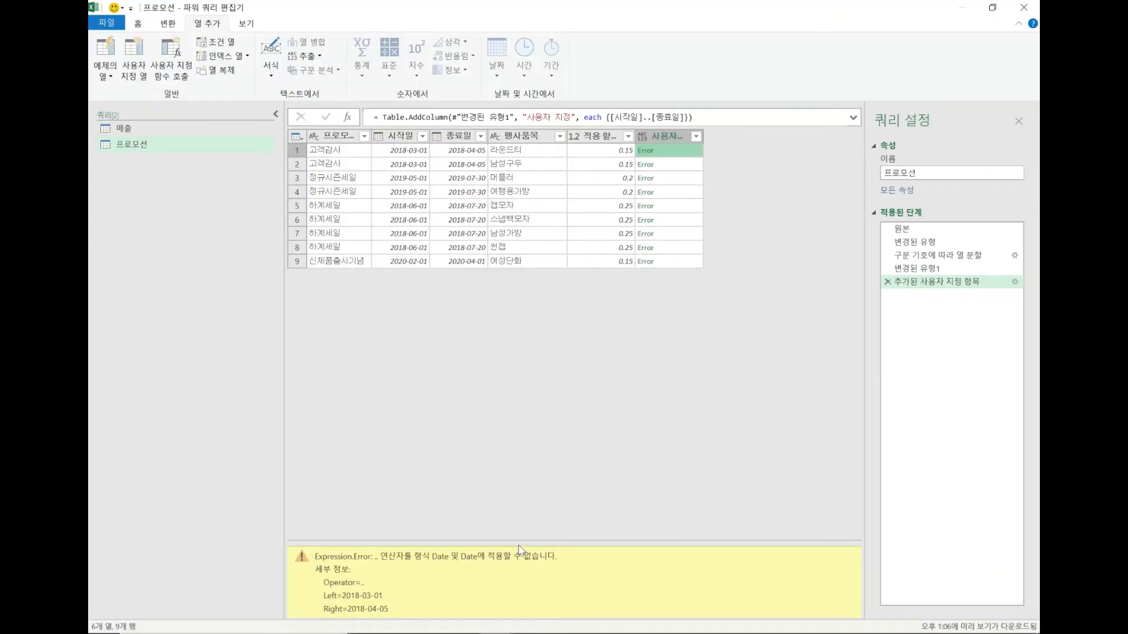
{"action": "left_click_drag", "start_coordinate": [520, 542], "coordinate": [536, 383]}
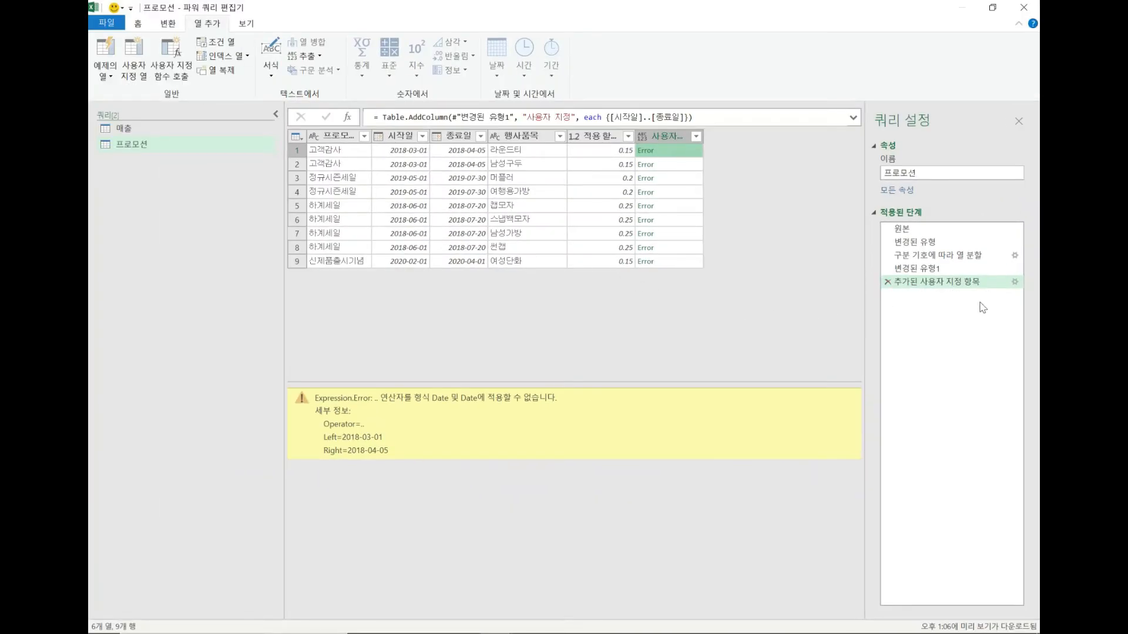
Edit the custom column's formula so that the start date is wrapped as Number.From([시작일]).
{"action": "left_click", "coordinate": [1015, 282]}
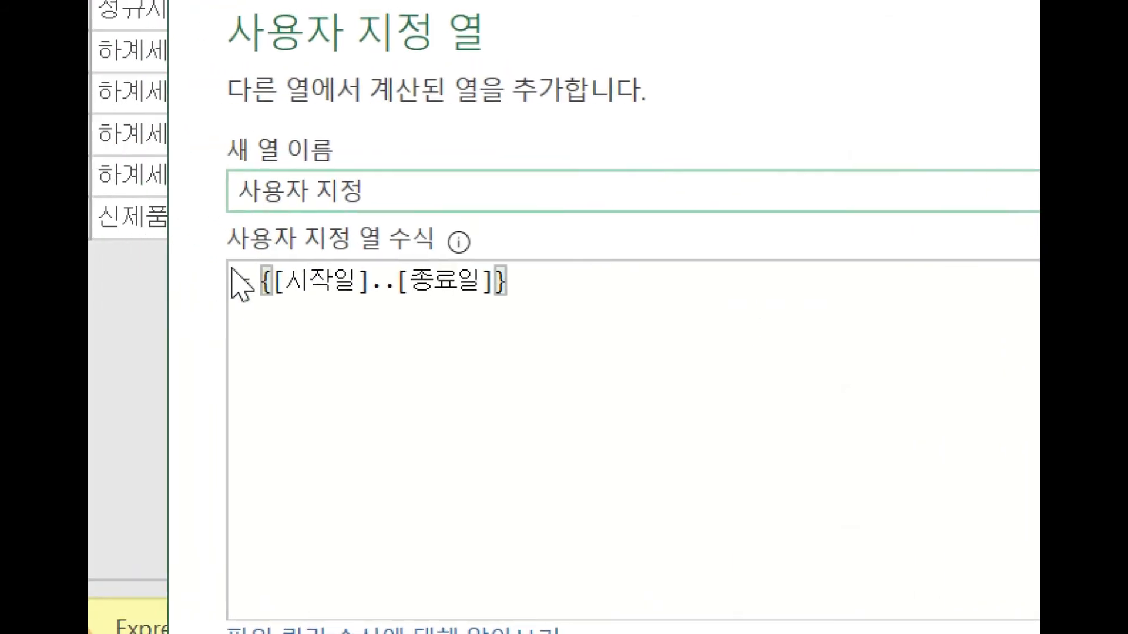
{"action": "left_click", "coordinate": [275, 284]}
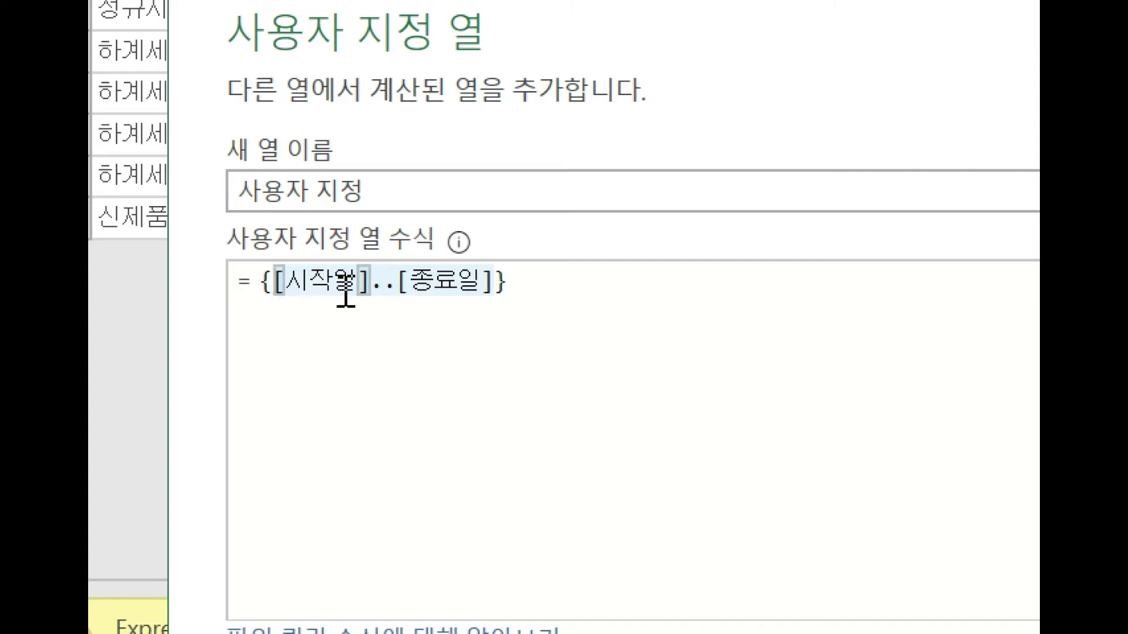
{"action": "type", "text": "N"}
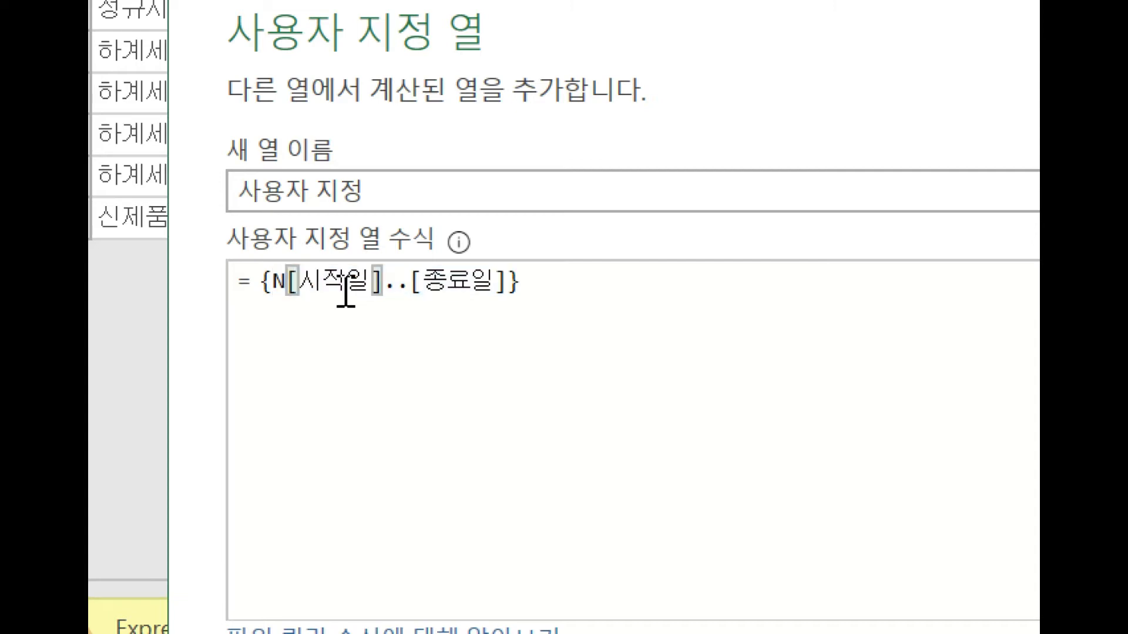
{"action": "type", "text": "u"}
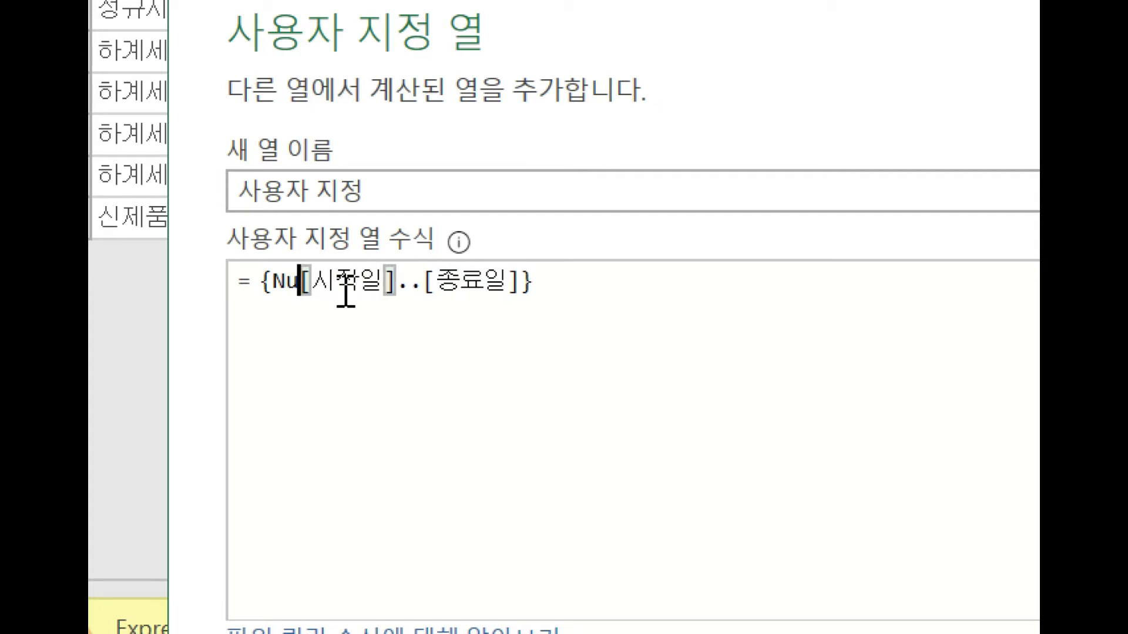
{"action": "type", "text": "mber"}
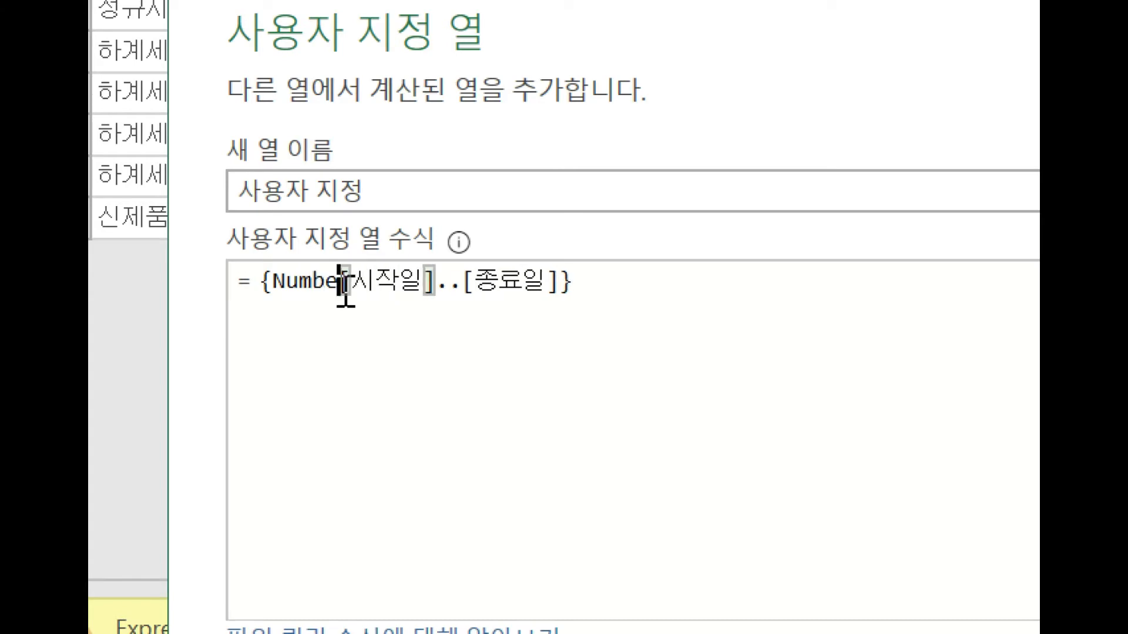
{"action": "type", "text": "."}
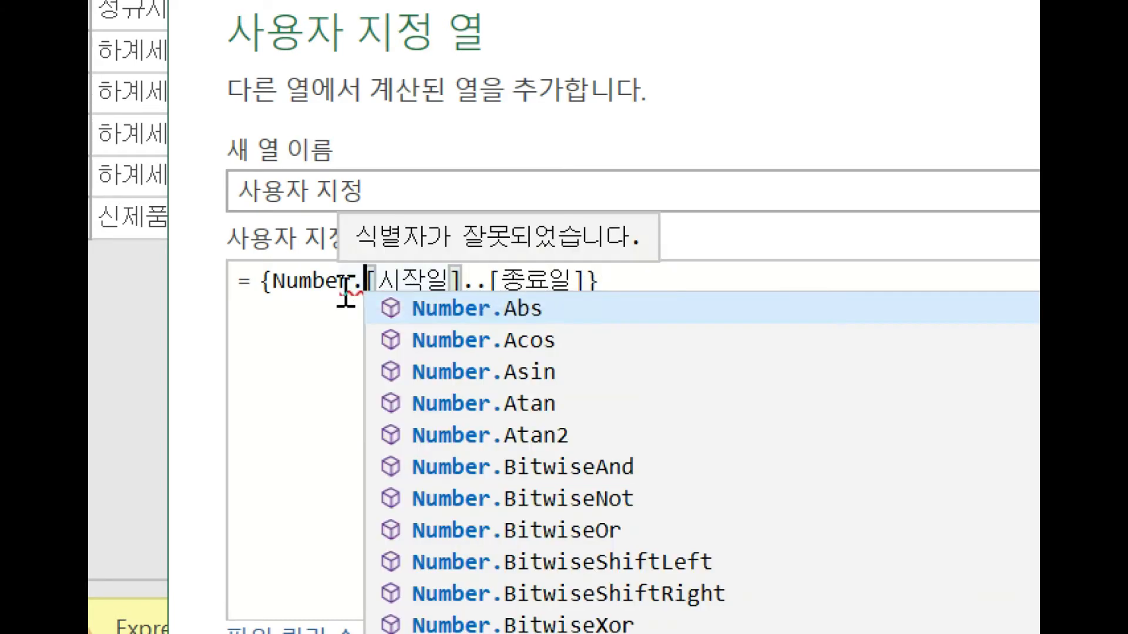
{"action": "type", "text": "F"}
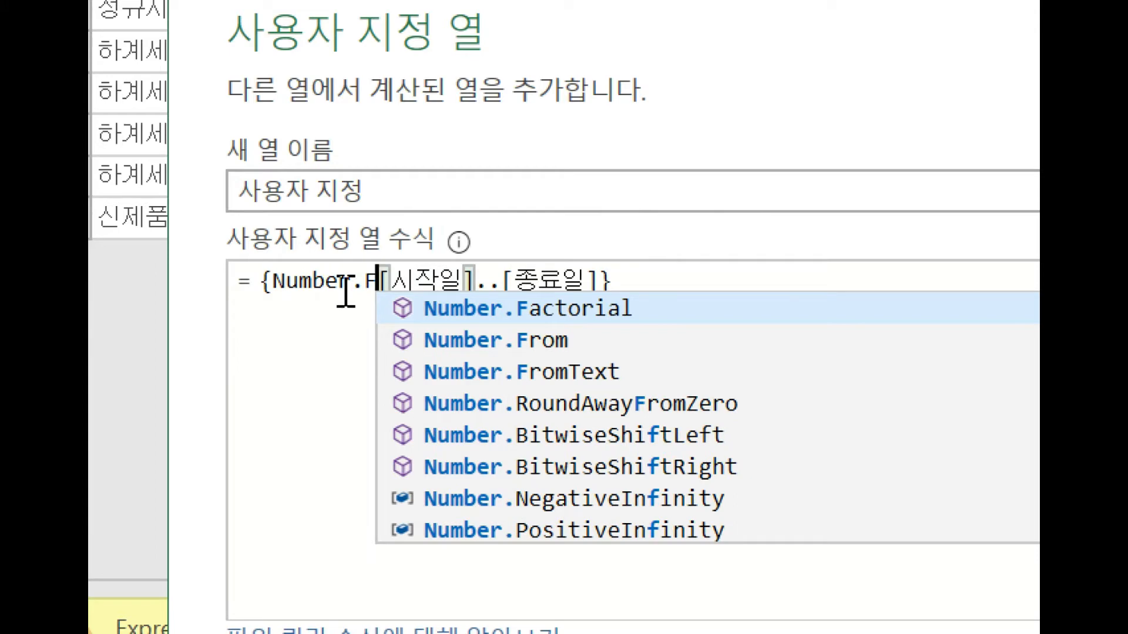
{"action": "left_click", "coordinate": [562, 345]}
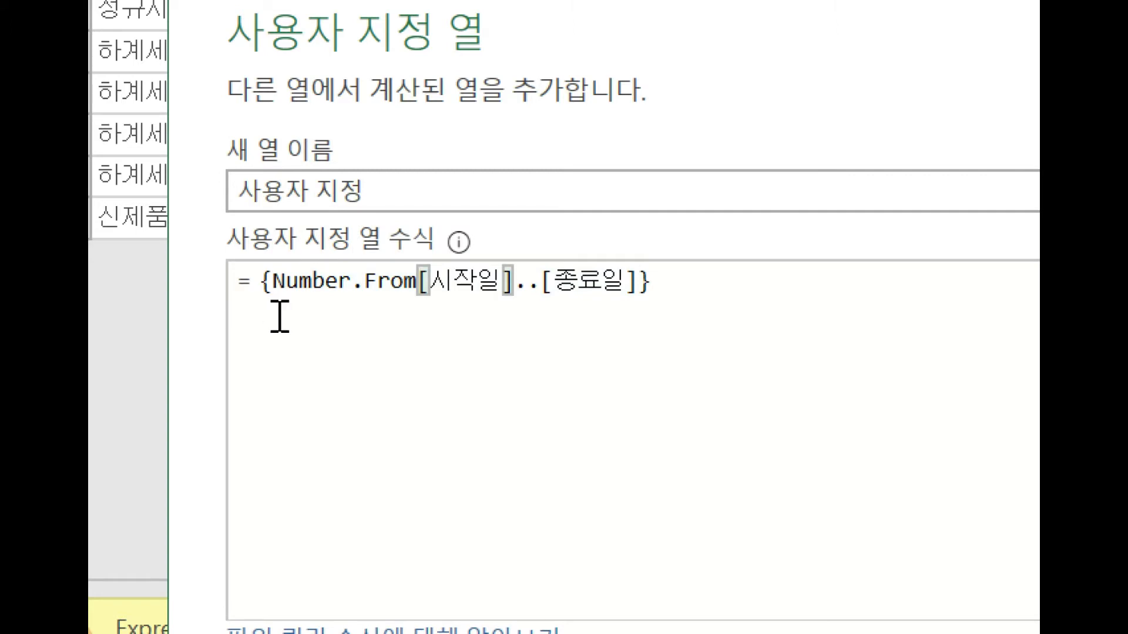
{"action": "type", "text": "("}
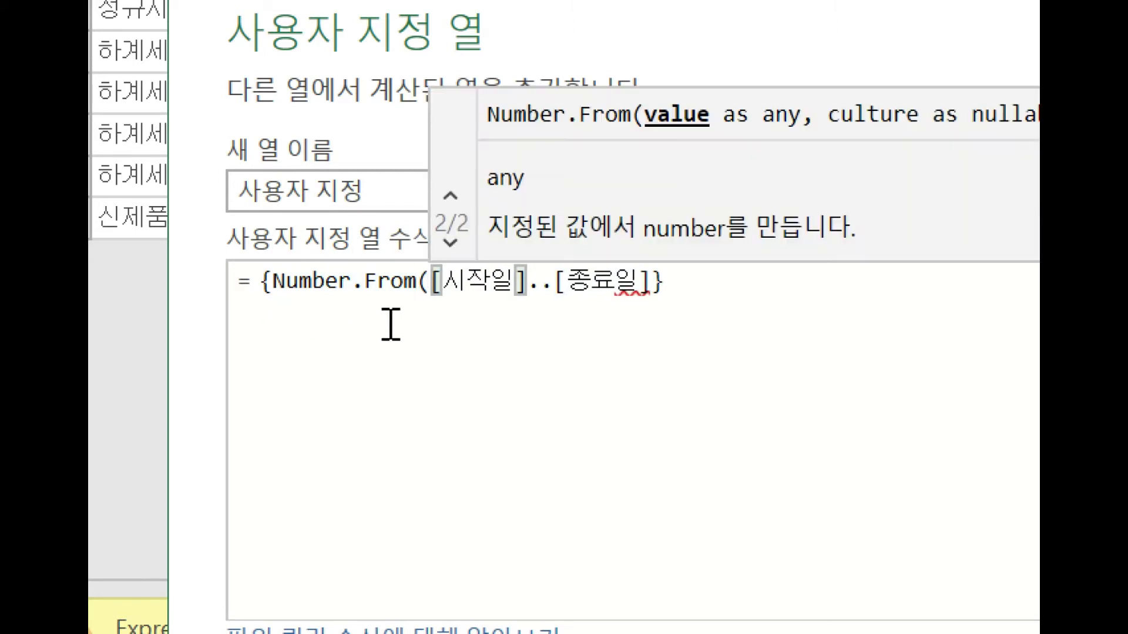
{"action": "left_click", "coordinate": [527, 283]}
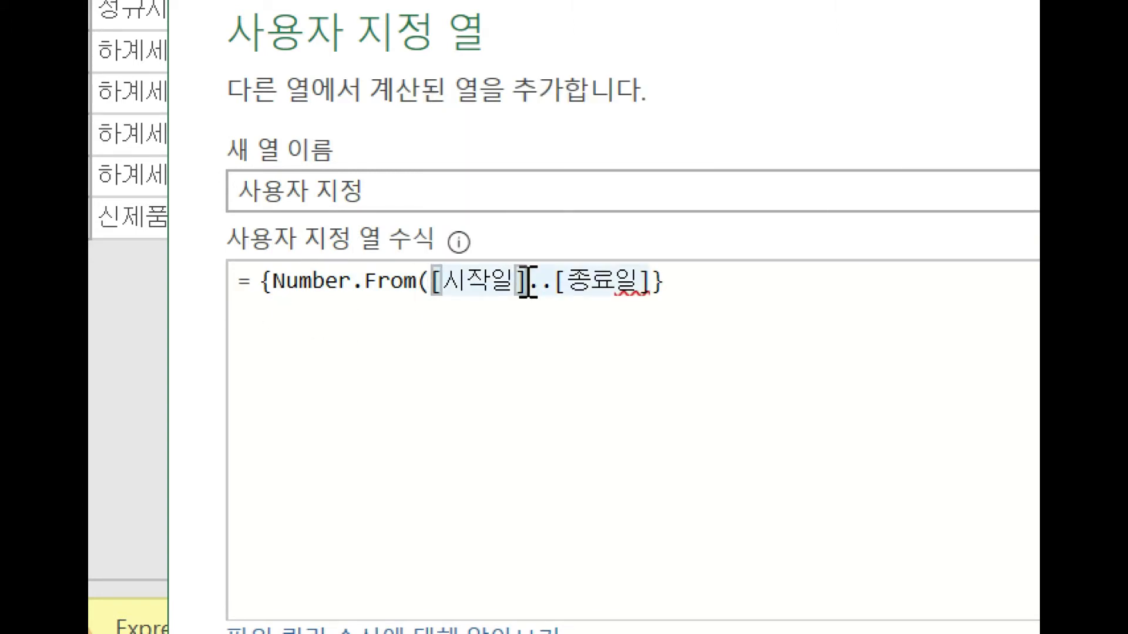
{"action": "type", "text": ")"}
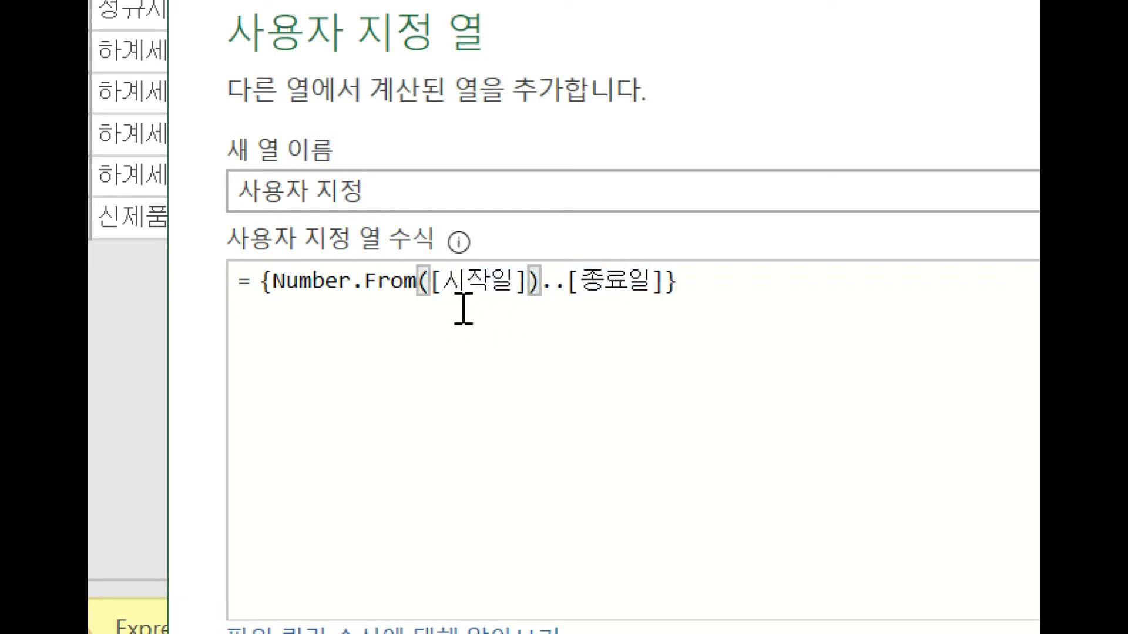
Wrap the end date as Number.From([종료일]) in the custom column formula and apply the edited formula.
{"action": "mouse_move", "coordinate": [329, 283]}
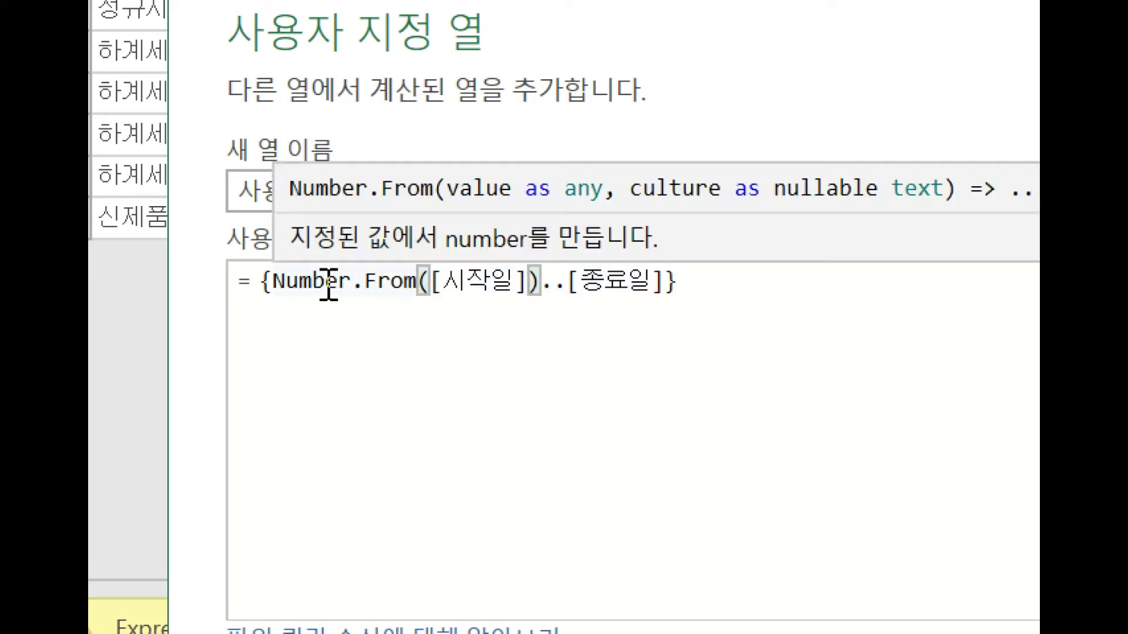
{"action": "left_click", "coordinate": [569, 284]}
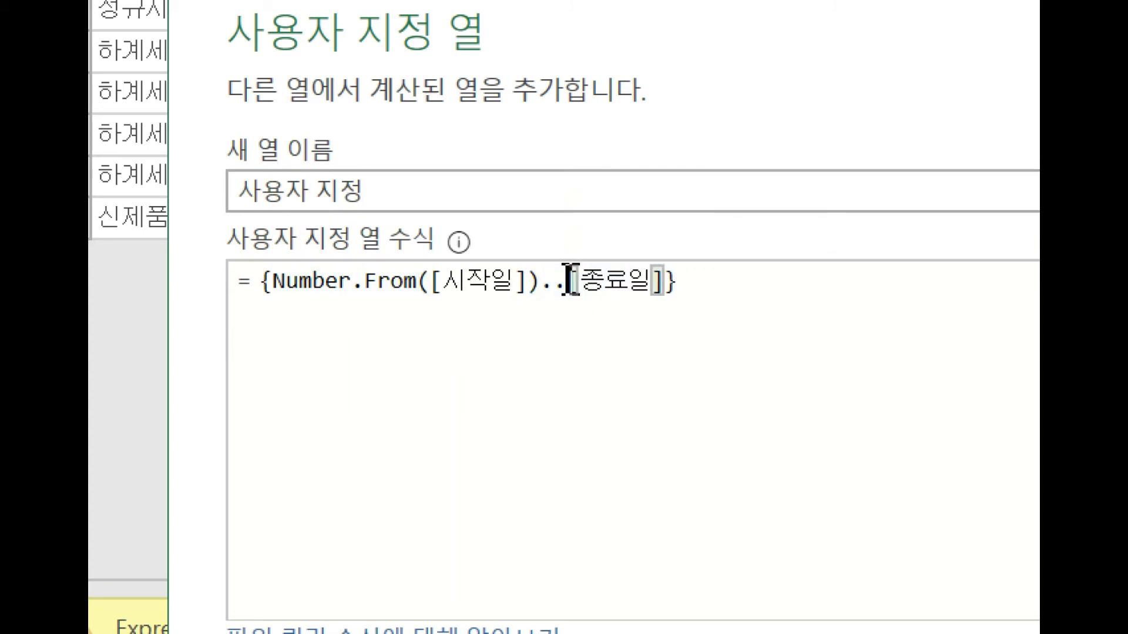
{"action": "type", "text": "Number"}
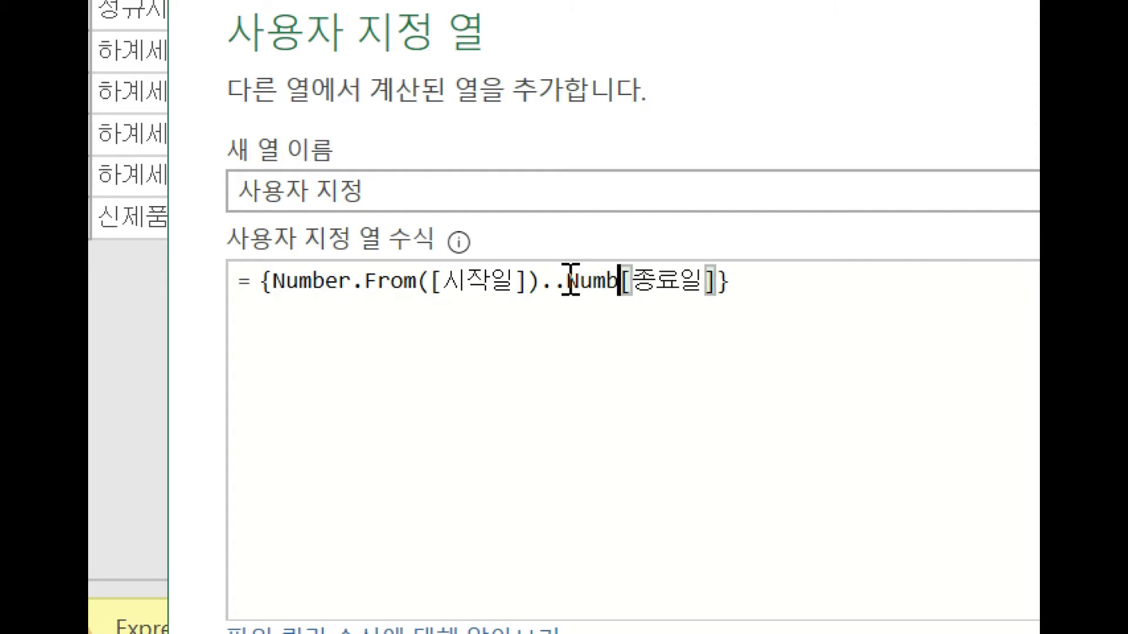
{"action": "type", "text": "F"}
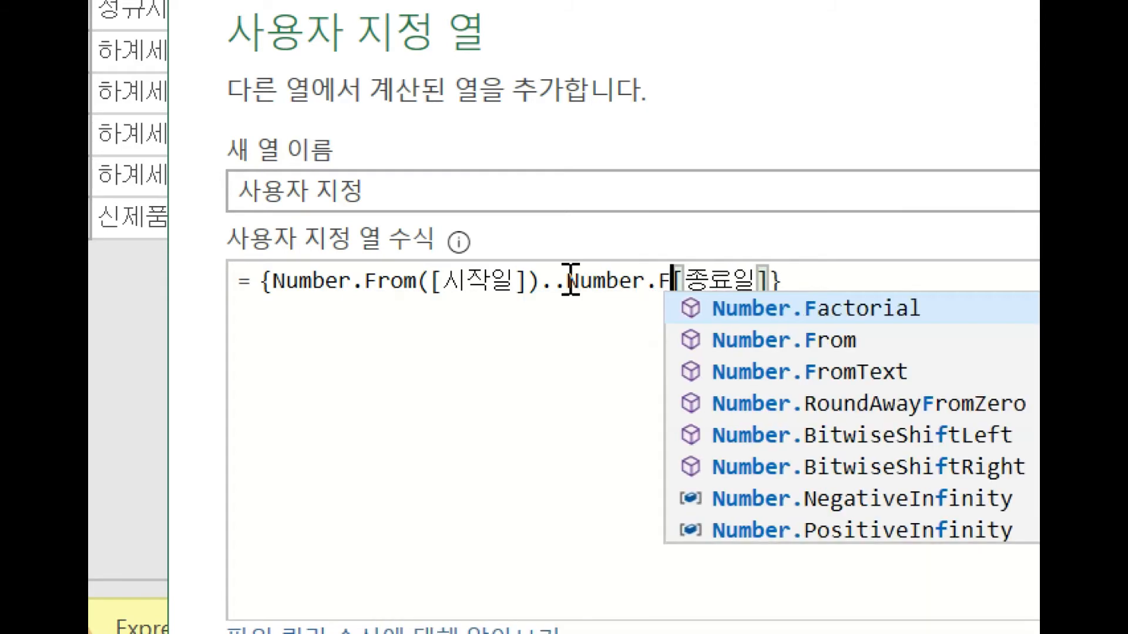
{"action": "key", "text": "Escape"}
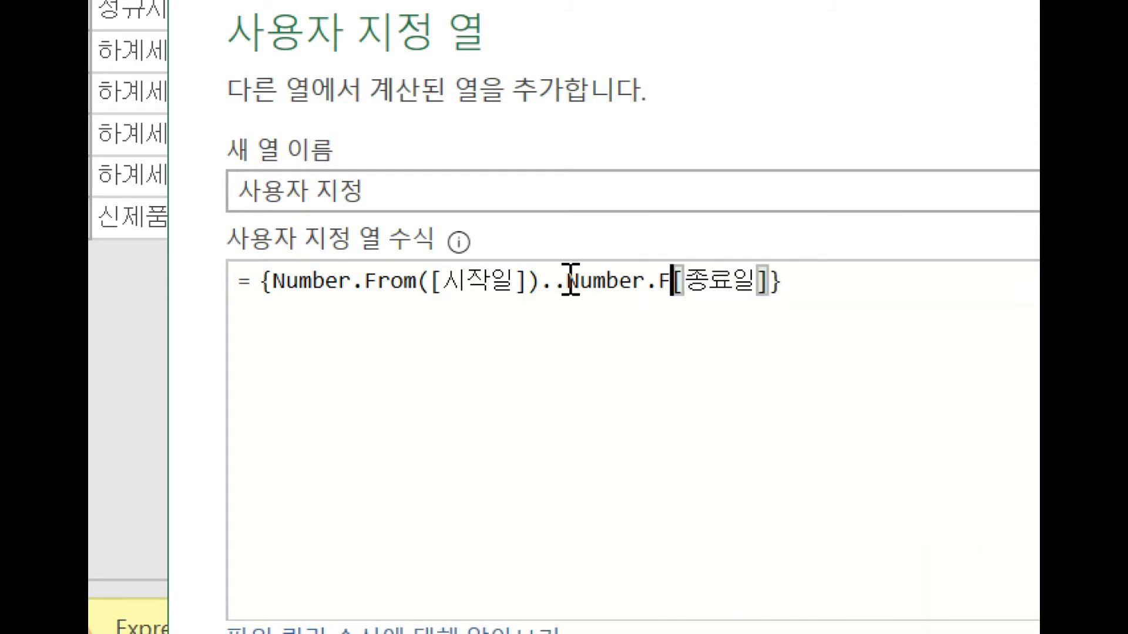
{"action": "type", "text": "rom("}
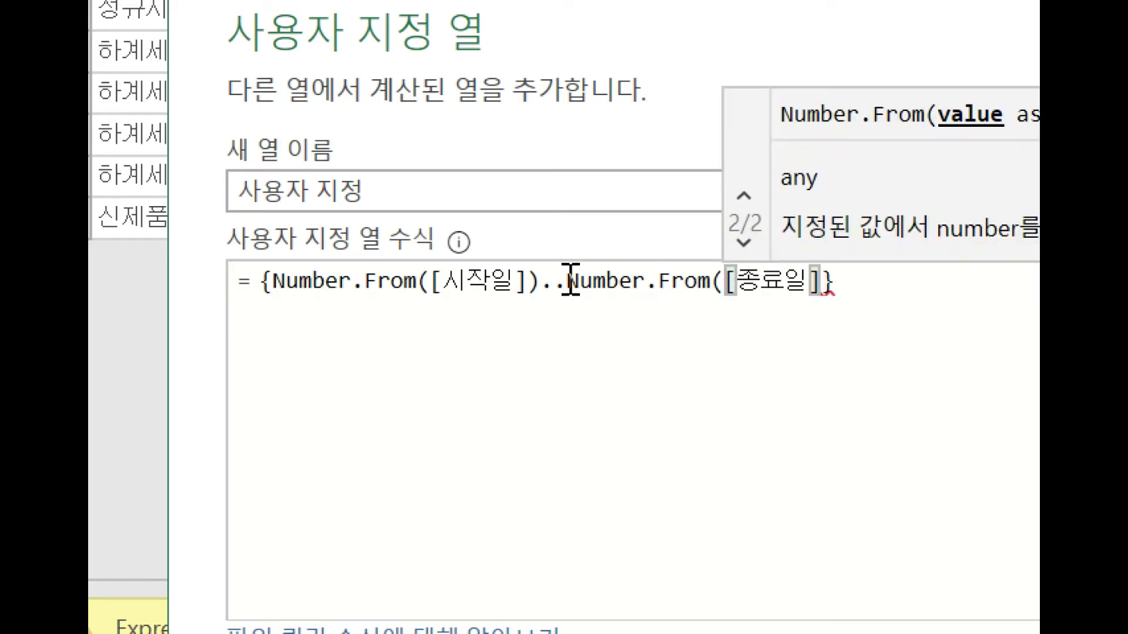
{"action": "left_click", "coordinate": [828, 281]}
{"action": "type", "text": ")"}
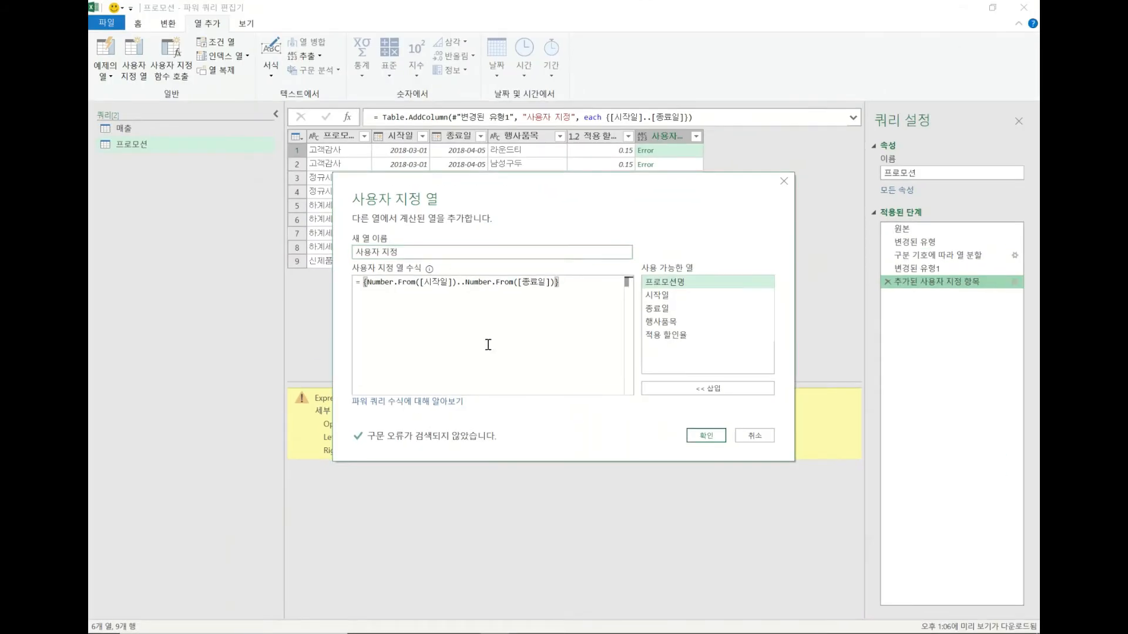
{"action": "left_click", "coordinate": [708, 442]}
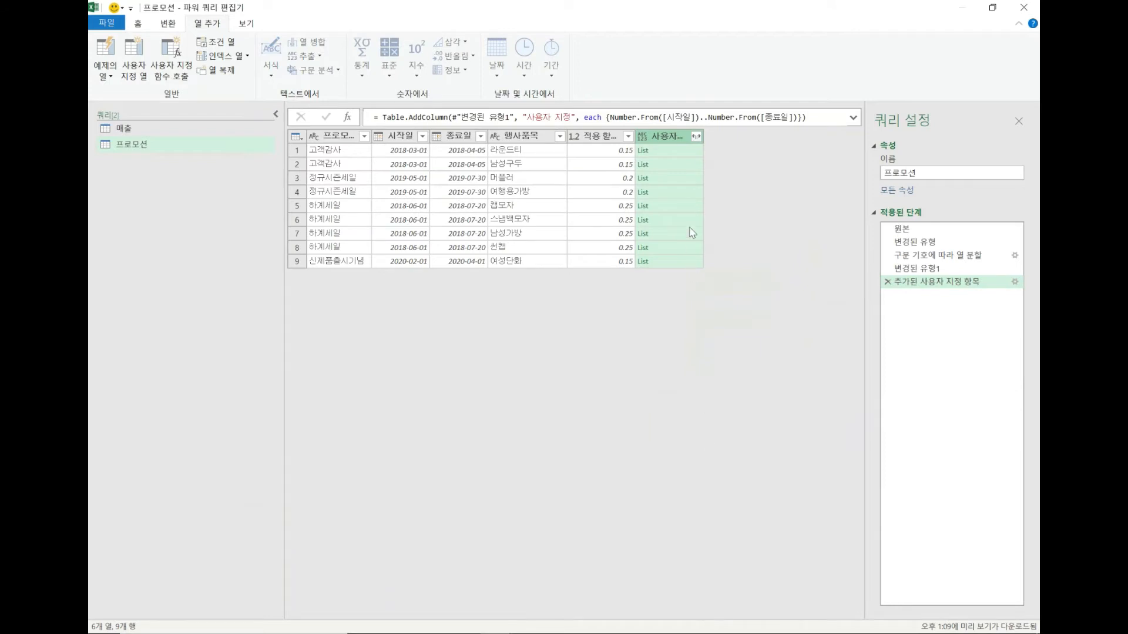
Preview the first row's list in the custom column and expand the column's lists to new rows.
{"action": "left_click", "coordinate": [679, 150]}
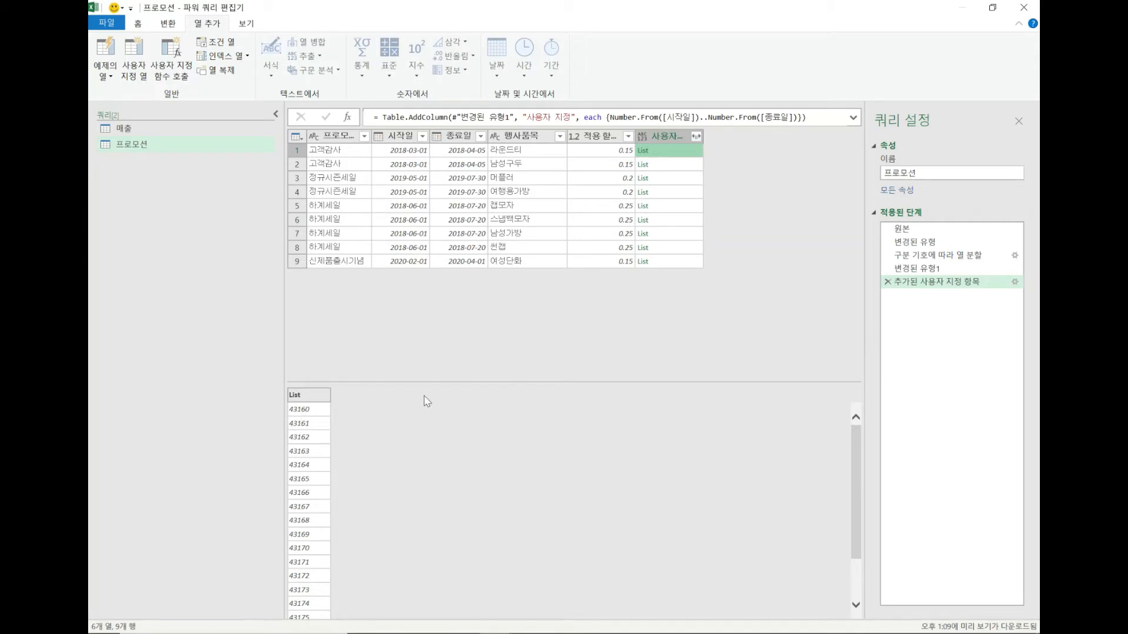
{"action": "left_click", "coordinate": [696, 138]}
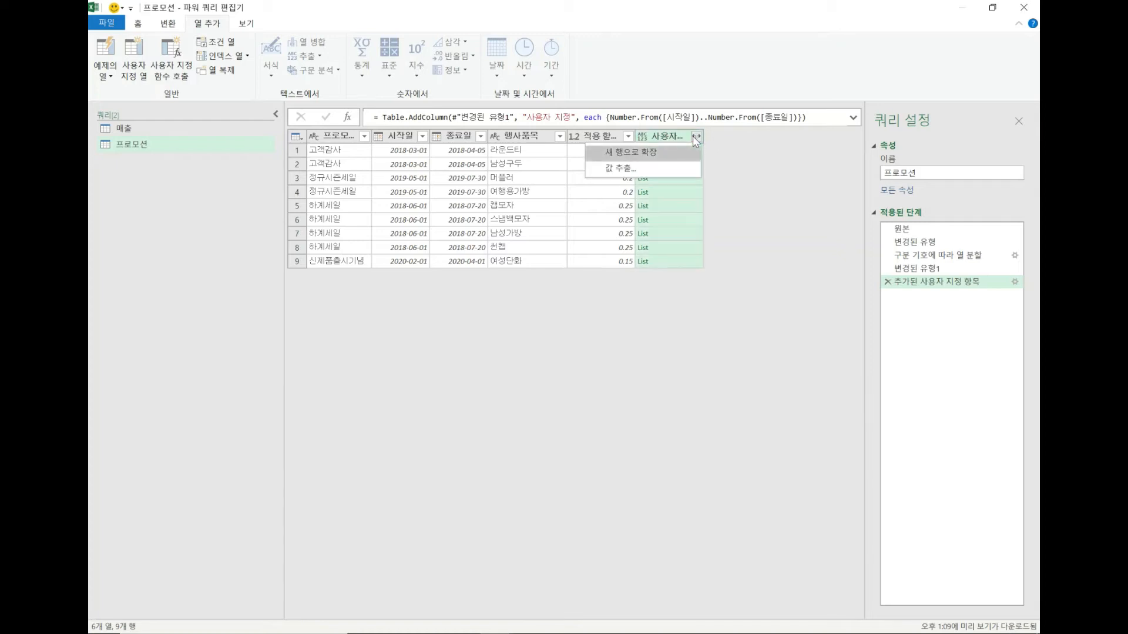
{"action": "left_click", "coordinate": [673, 155]}
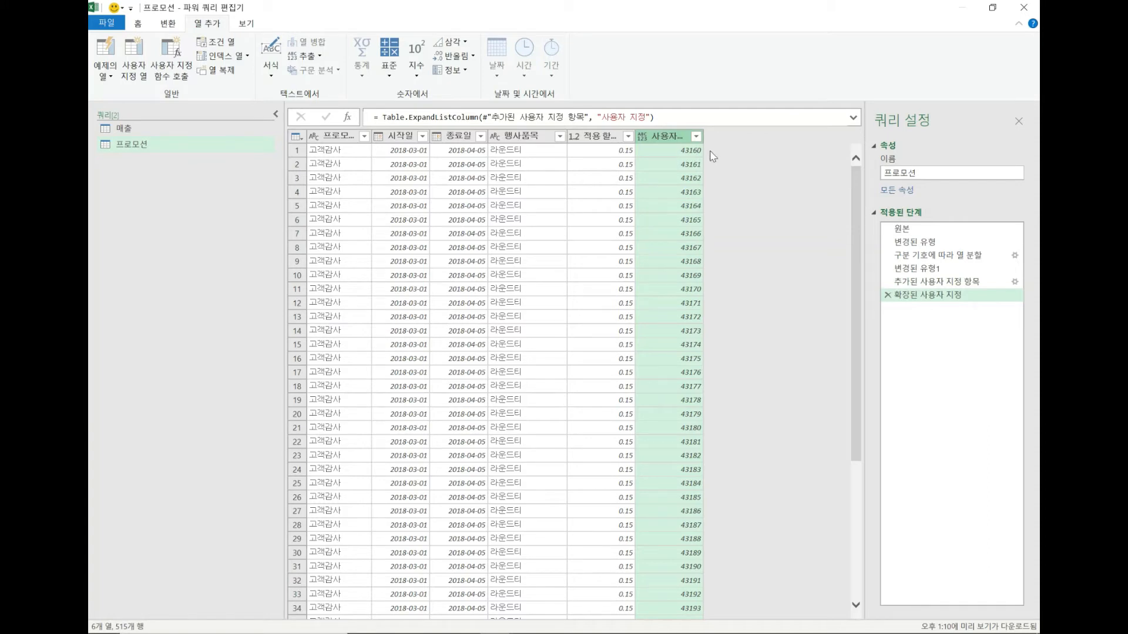
Change the expanded custom column's data type to date (날짜) and look through the resulting dates for each promotion item.
{"action": "left_click", "coordinate": [642, 137]}
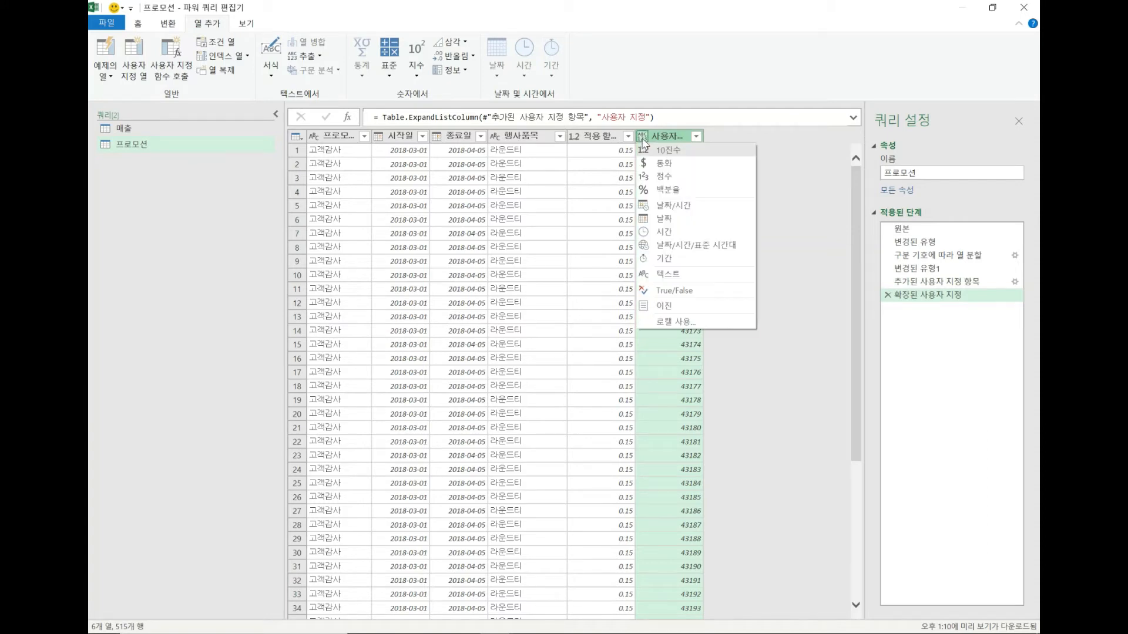
{"action": "left_click", "coordinate": [666, 220]}
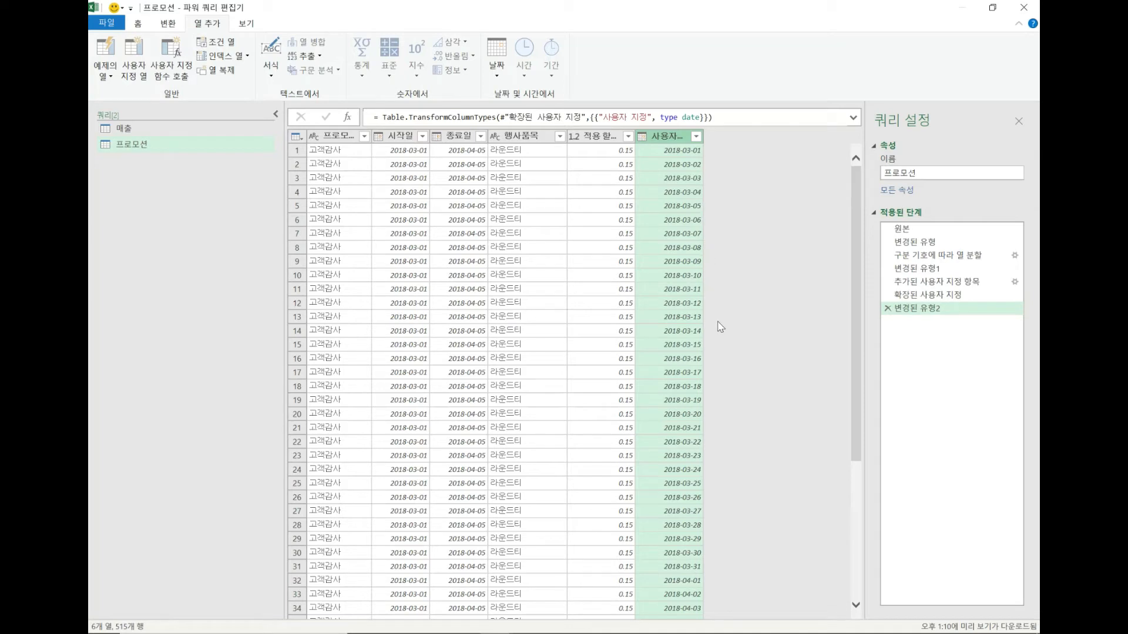
{"action": "scroll", "coordinate": [705, 469], "scroll_direction": "down", "scroll_amount": 5}
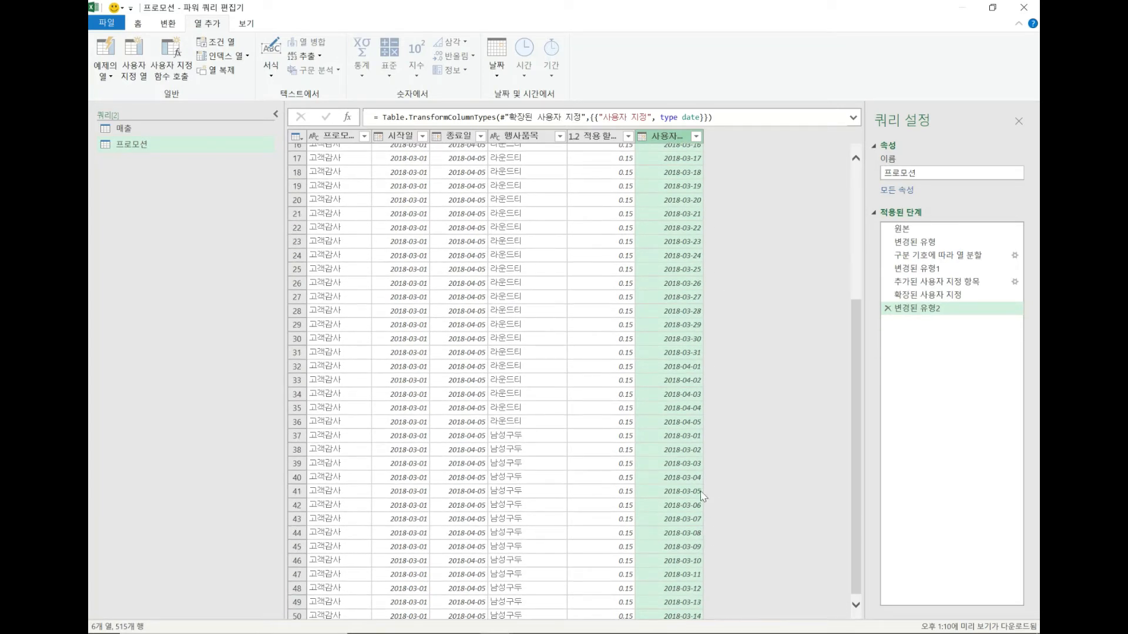
{"action": "scroll", "coordinate": [710, 482], "scroll_direction": "down", "scroll_amount": 2}
{"action": "scroll", "coordinate": [709, 482], "scroll_direction": "up", "scroll_amount": 5}
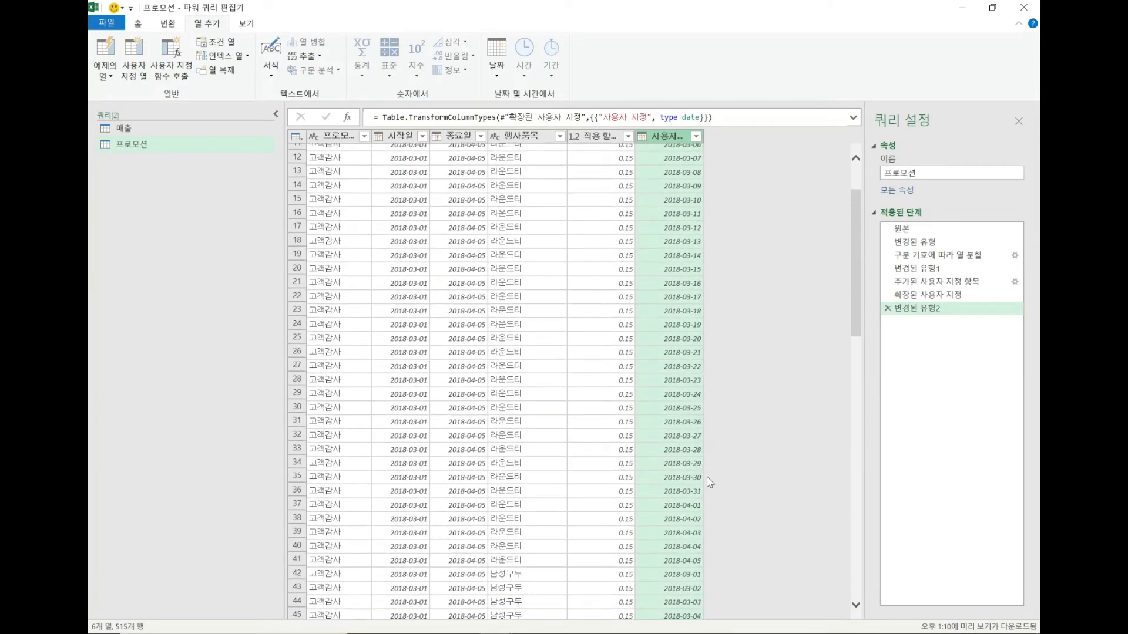
{"action": "scroll", "coordinate": [784, 392], "scroll_direction": "down", "scroll_amount": 9}
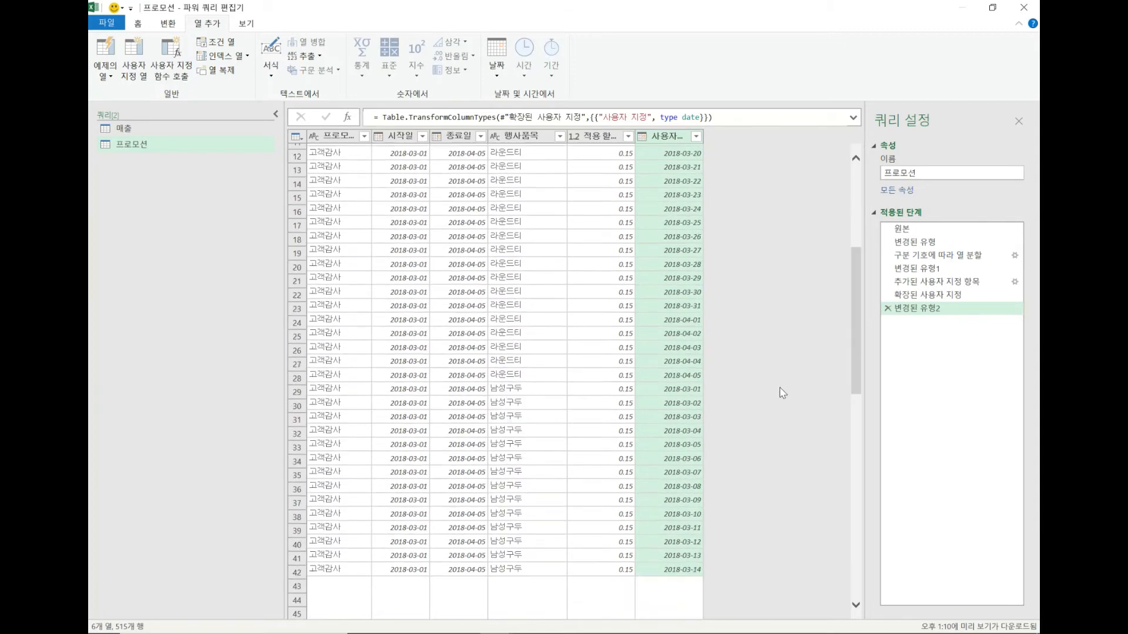
{"action": "scroll", "coordinate": [784, 392], "scroll_direction": "down", "scroll_amount": 7}
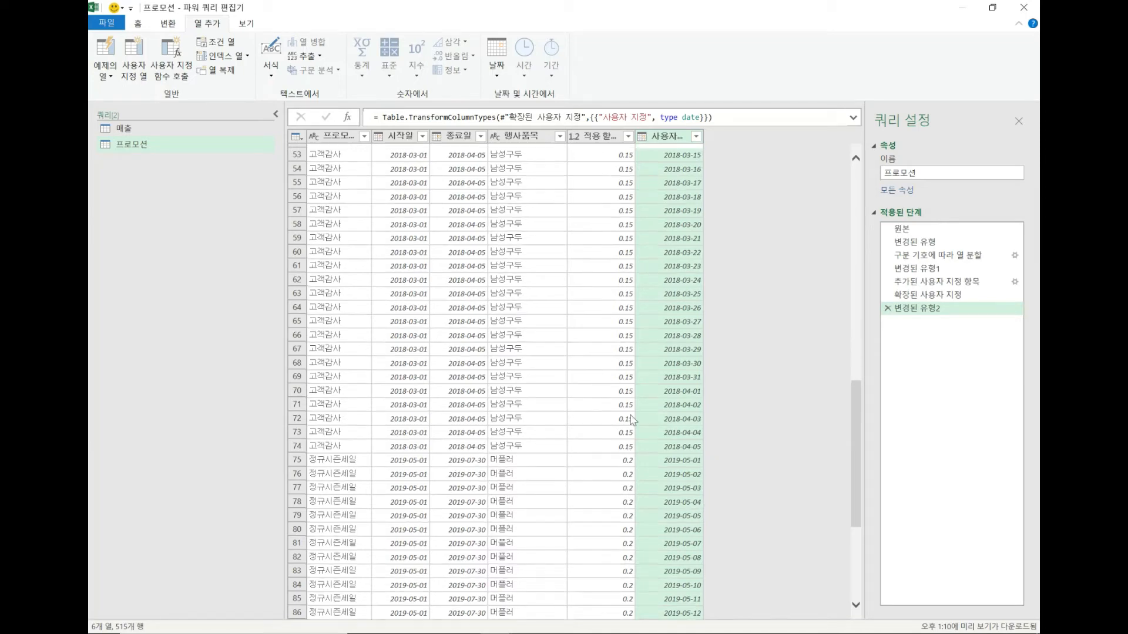
{"action": "scroll", "coordinate": [630, 419], "scroll_direction": "up", "scroll_amount": 12}
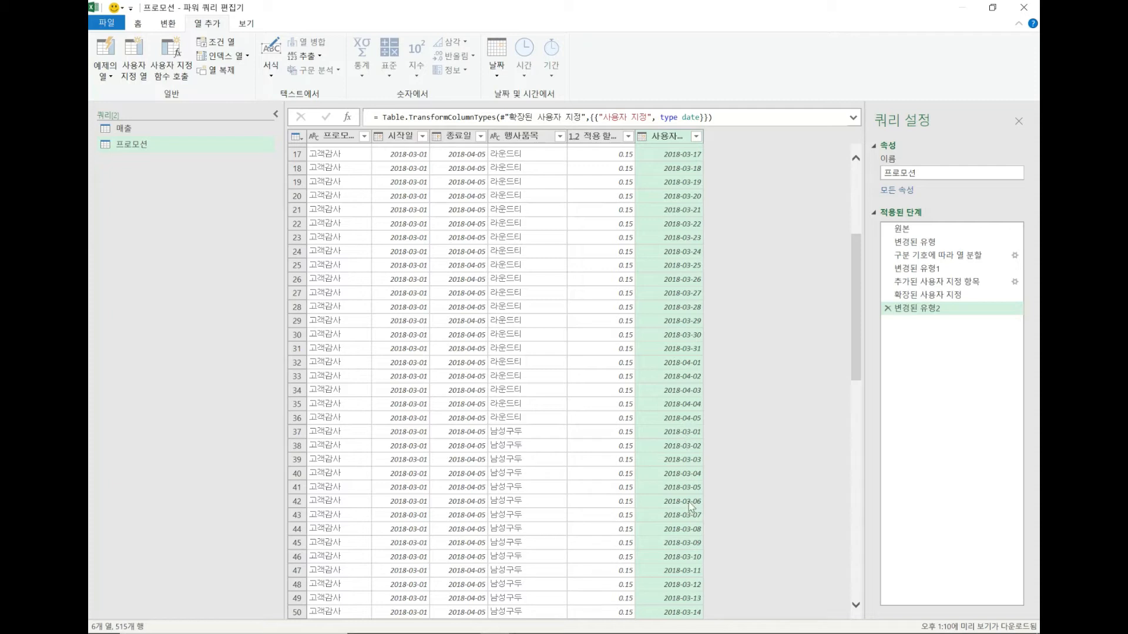
{"action": "scroll", "coordinate": [627, 418], "scroll_direction": "up", "scroll_amount": 5}
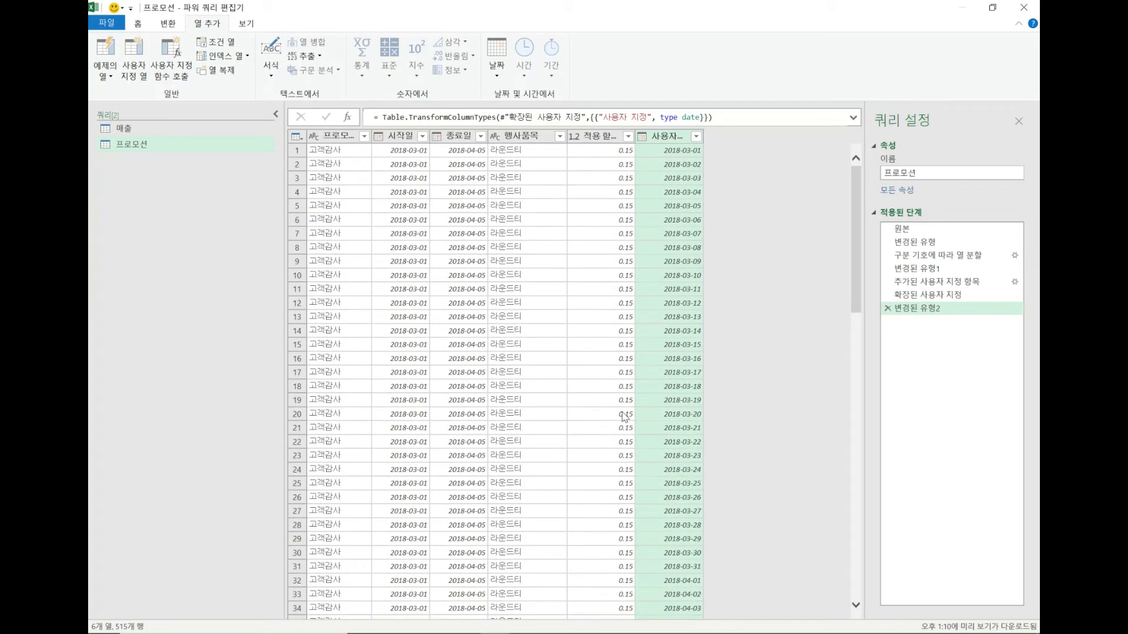
Remove the 시작일 and 종료일 columns from the 프로모션 query and widen the 적용 할인율 column to fit its header.
{"action": "left_click", "coordinate": [399, 137]}
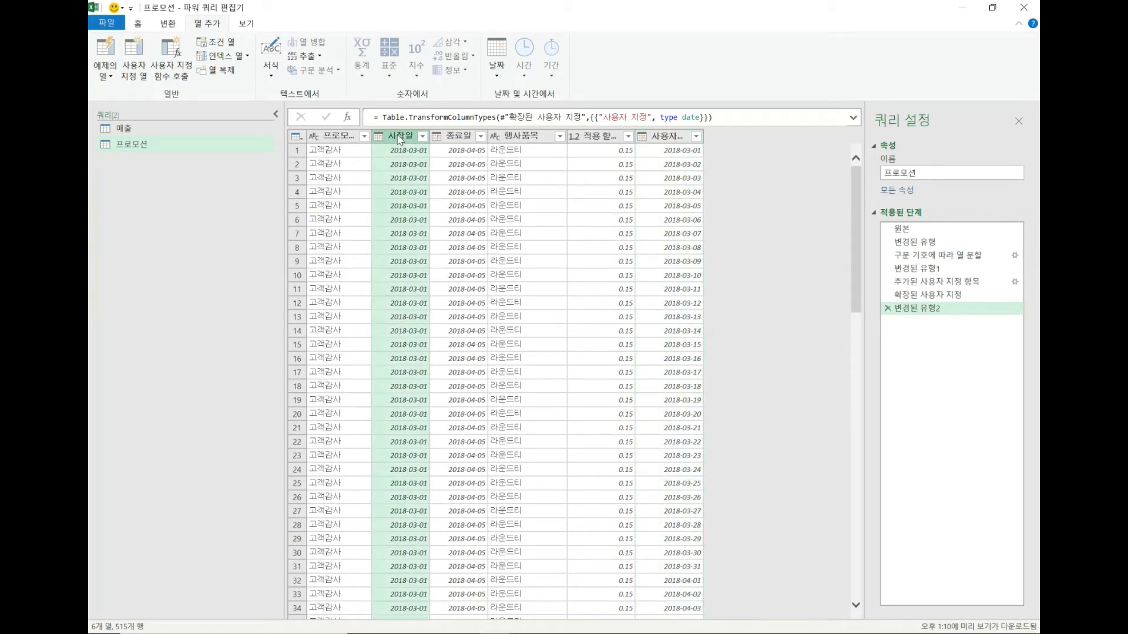
{"action": "left_click", "coordinate": [457, 139], "text": "ctrl"}
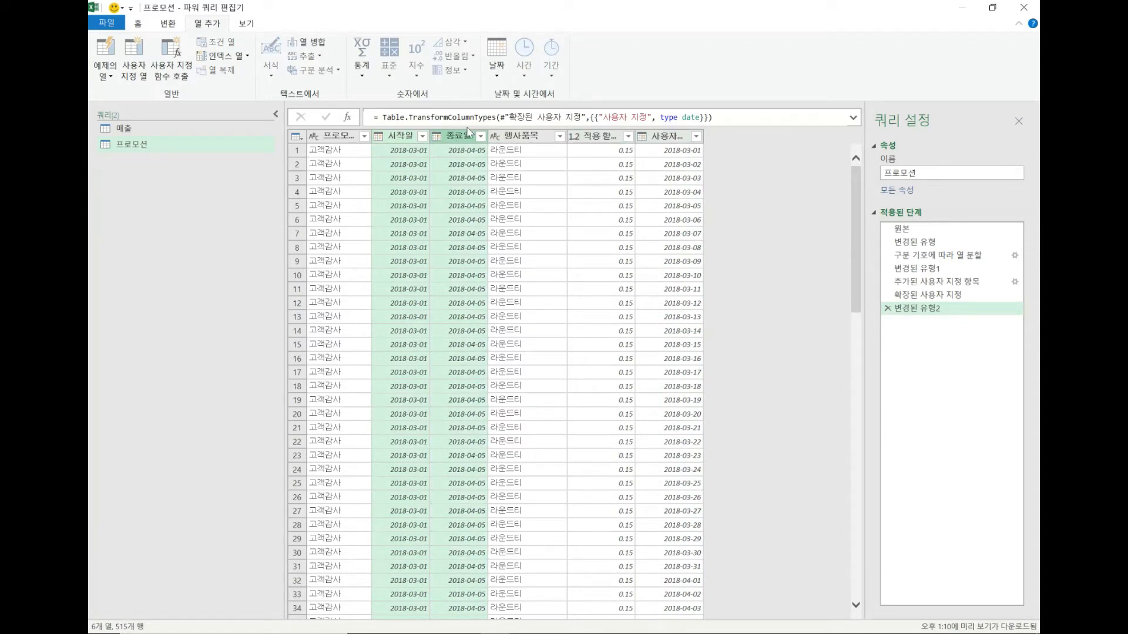
{"action": "right_click", "coordinate": [465, 137]}
{"action": "left_click", "coordinate": [481, 152]}
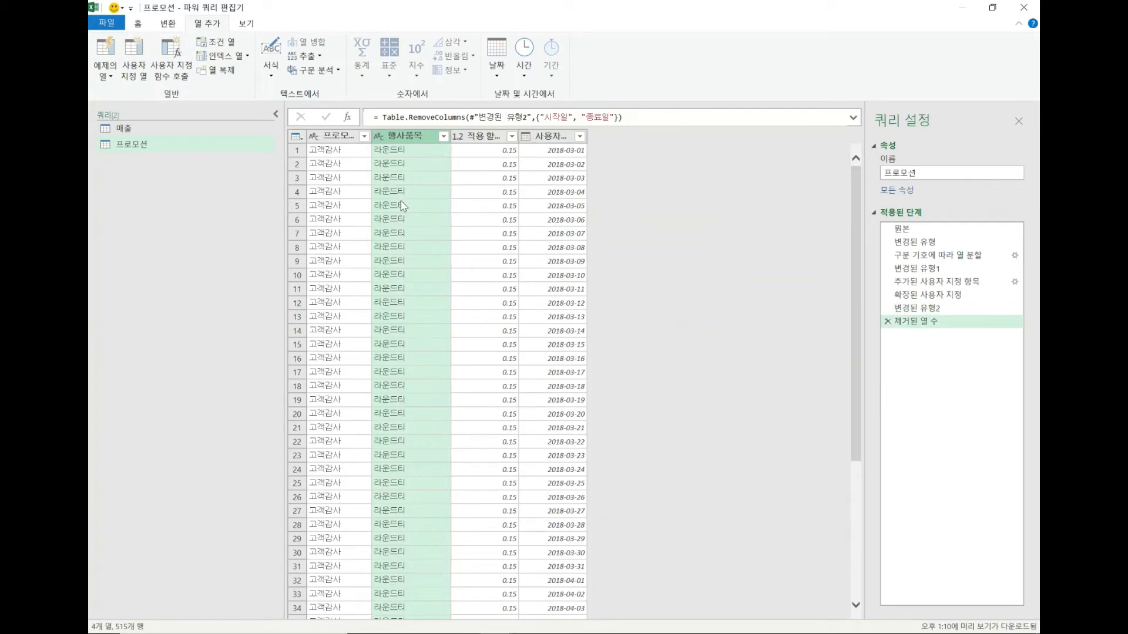
{"action": "double_click", "coordinate": [518, 136]}
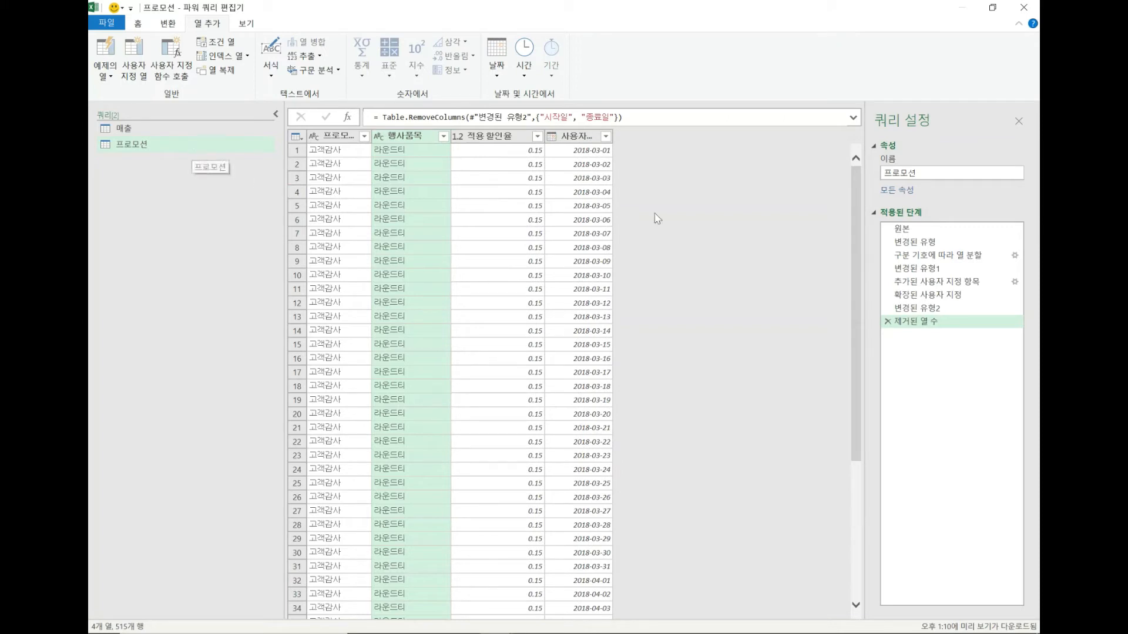
Compare the 프로모션 query's original source step (원본) with its removed-columns step (제거된 열 수).
{"action": "left_click", "coordinate": [921, 230]}
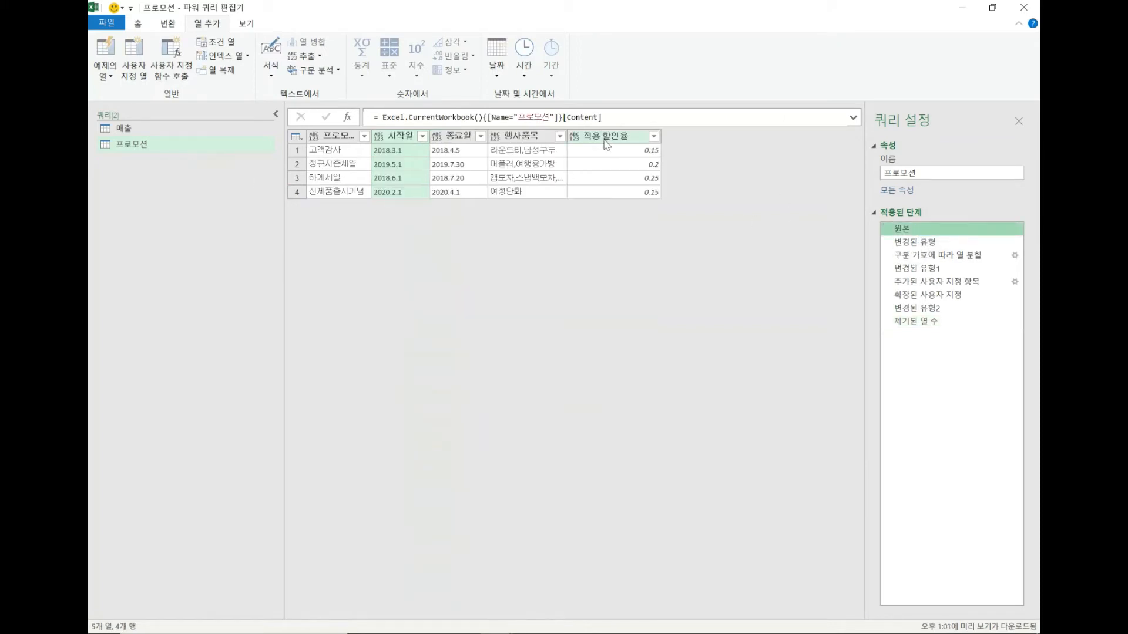
{"action": "left_click", "coordinate": [917, 322]}
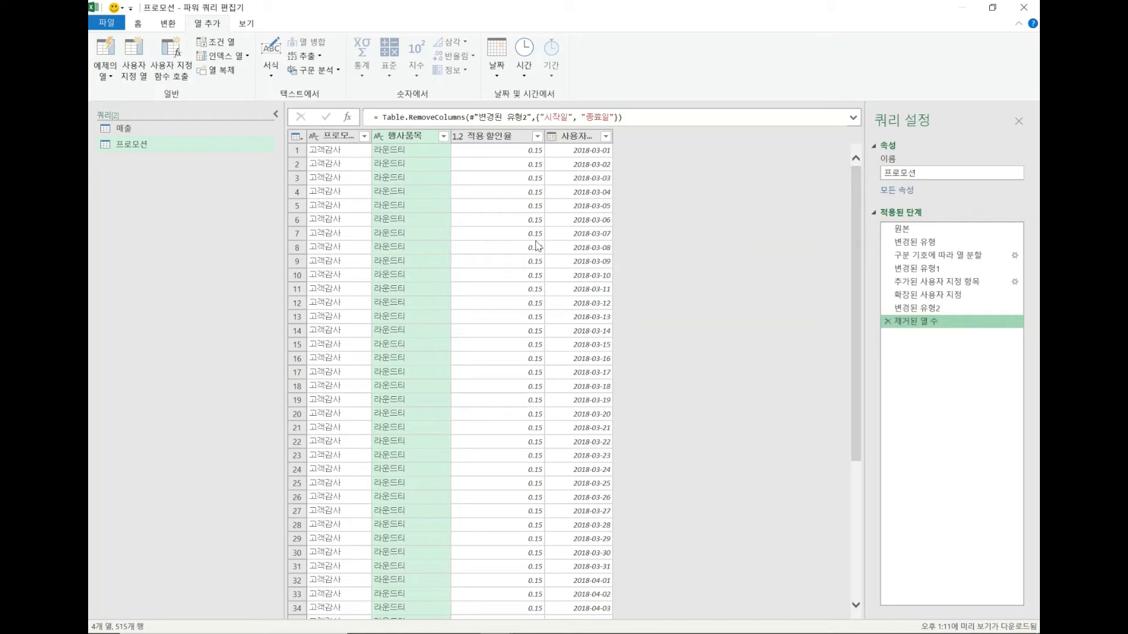
{"action": "left_click", "coordinate": [914, 229]}
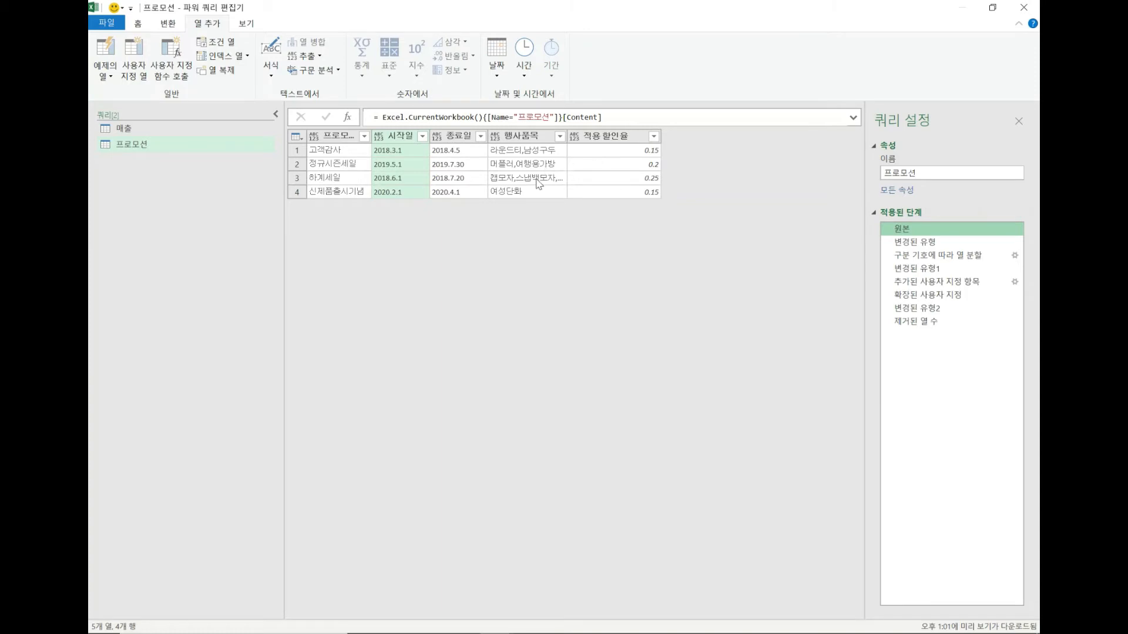
{"action": "left_click", "coordinate": [920, 323]}
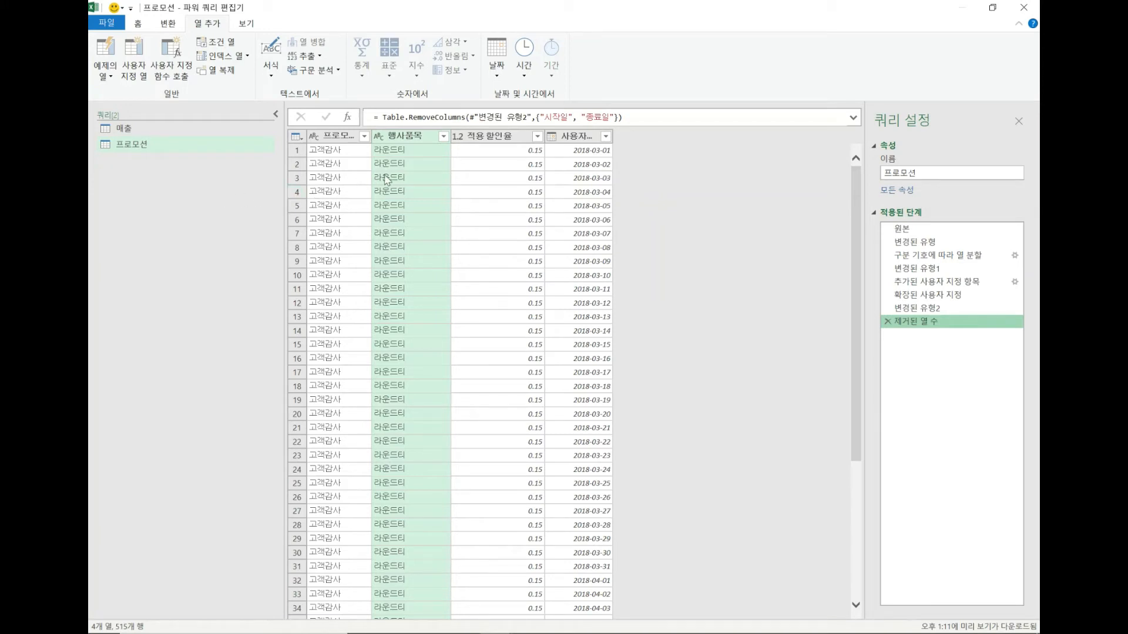
Widen the 사용자 지정 date column to show its full header and review the expanded item and date rows.
{"action": "left_click", "coordinate": [365, 172]}
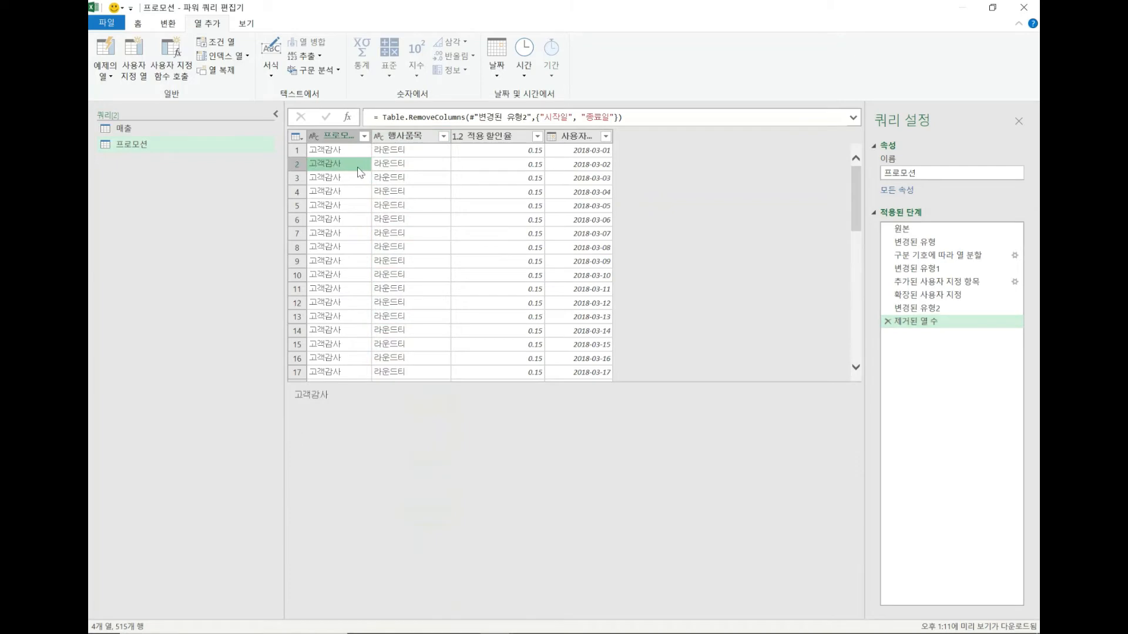
{"action": "left_click", "coordinate": [419, 177]}
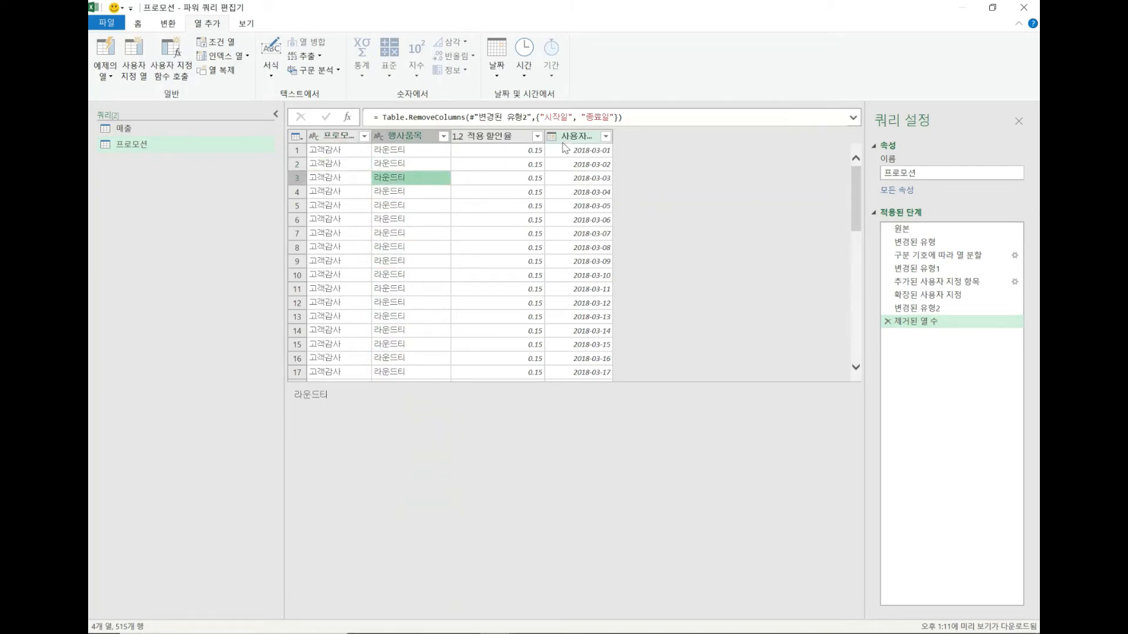
{"action": "left_click_drag", "start_coordinate": [612, 136], "coordinate": [662, 136]}
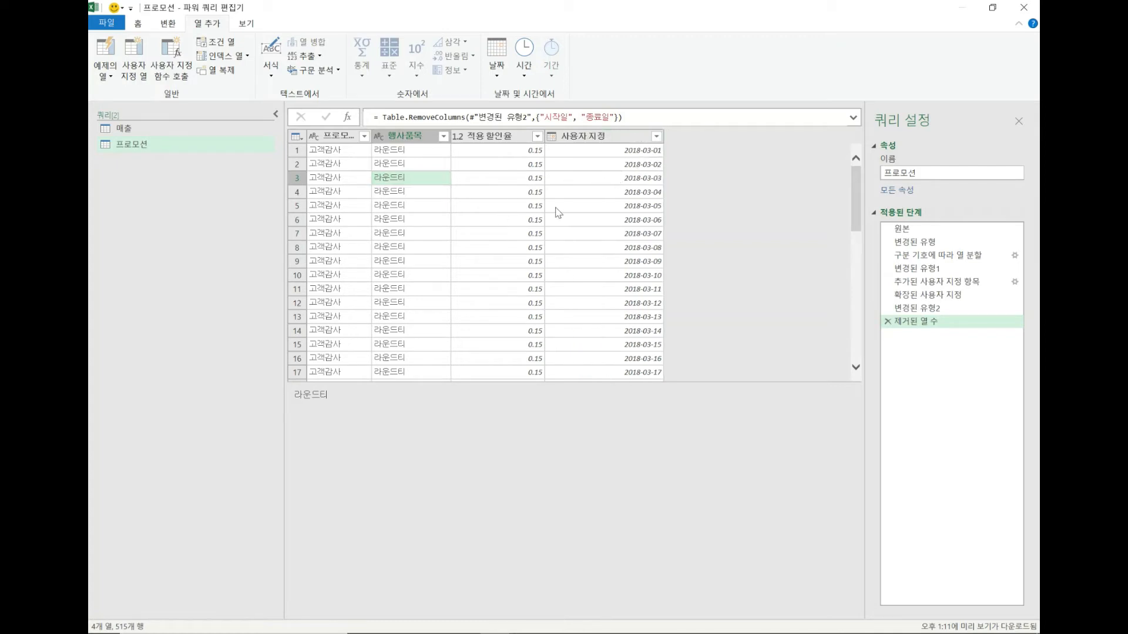
{"action": "scroll", "coordinate": [661, 247], "scroll_direction": "down", "scroll_amount": 6}
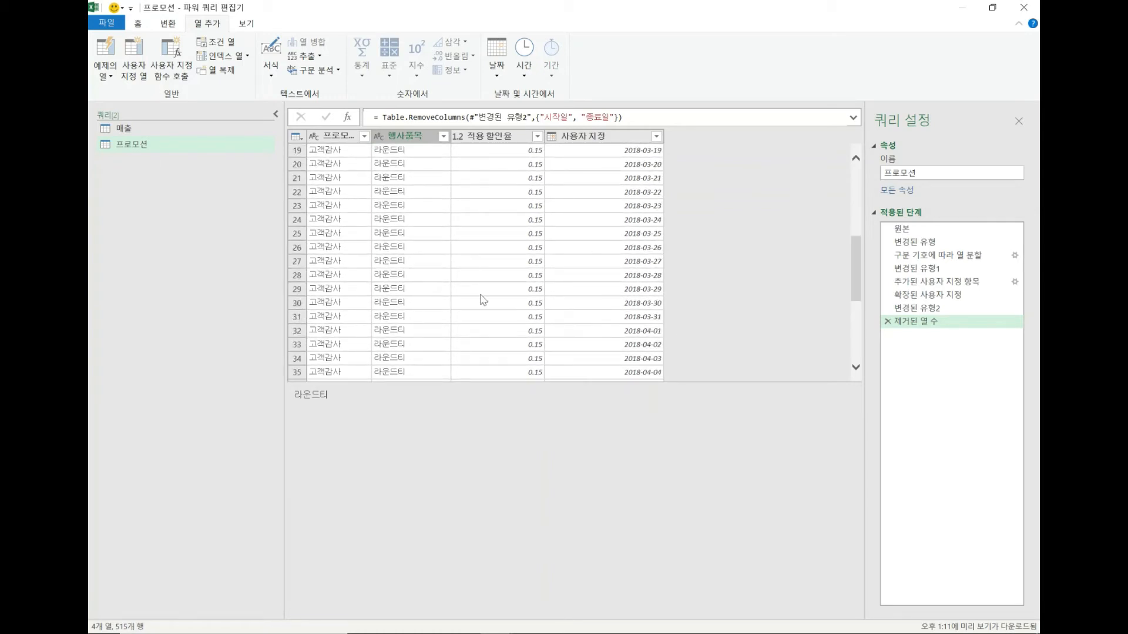
{"action": "scroll", "coordinate": [482, 300], "scroll_direction": "down", "scroll_amount": 1}
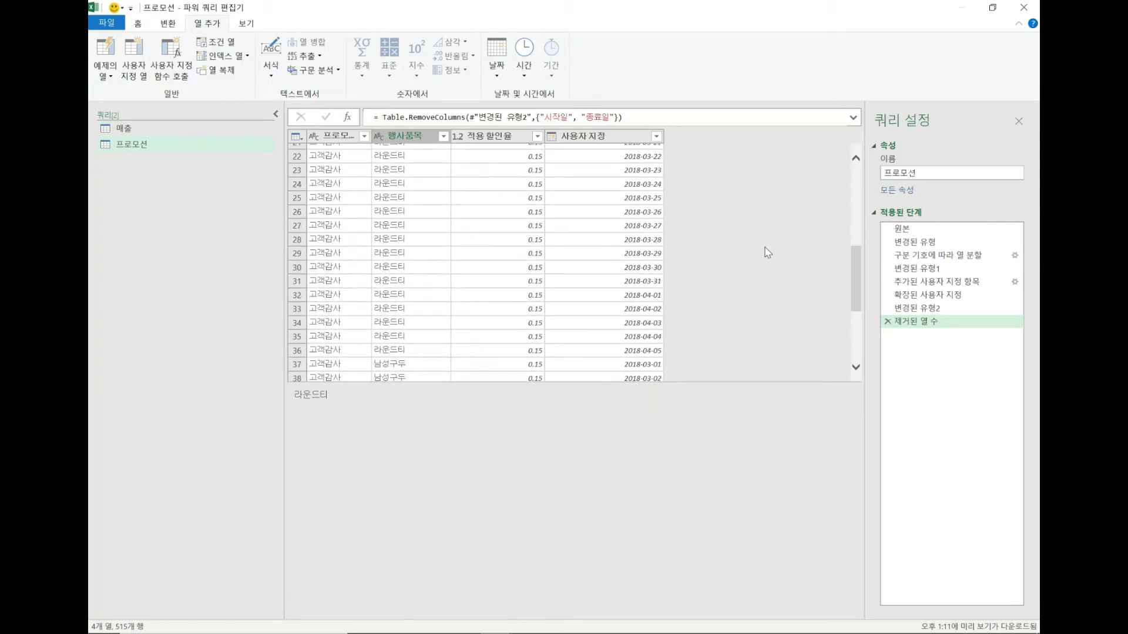
{"action": "left_click_drag", "start_coordinate": [854, 260], "coordinate": [854, 176]}
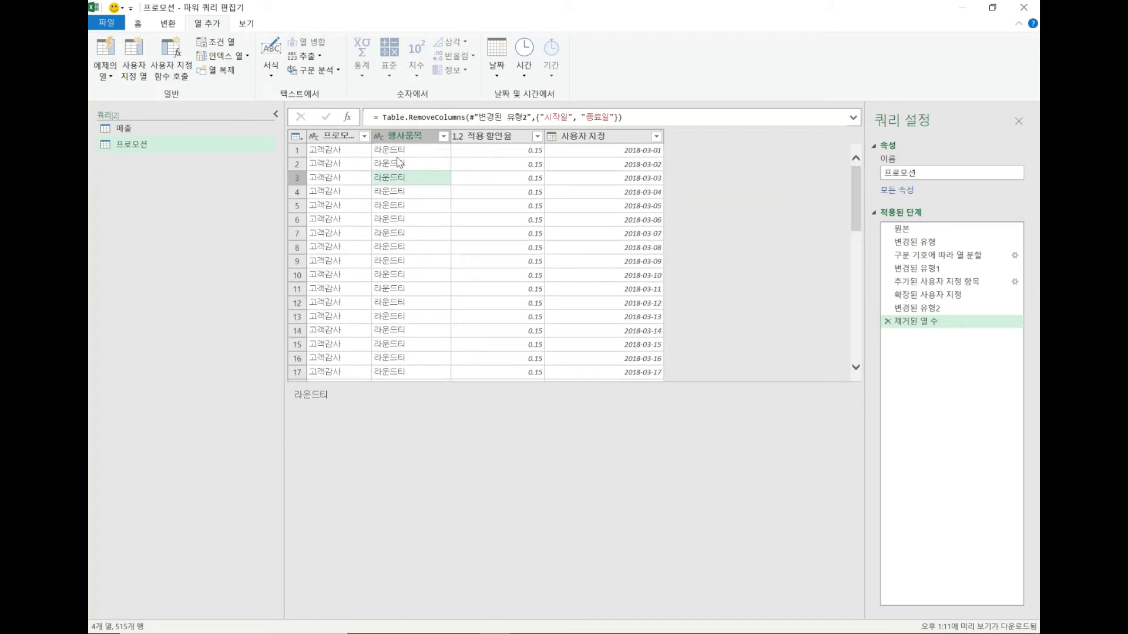
Compare the 매출 query with the 프로모션 query, examining the date and item columns that the two tables share.
{"action": "left_click", "coordinate": [179, 128]}
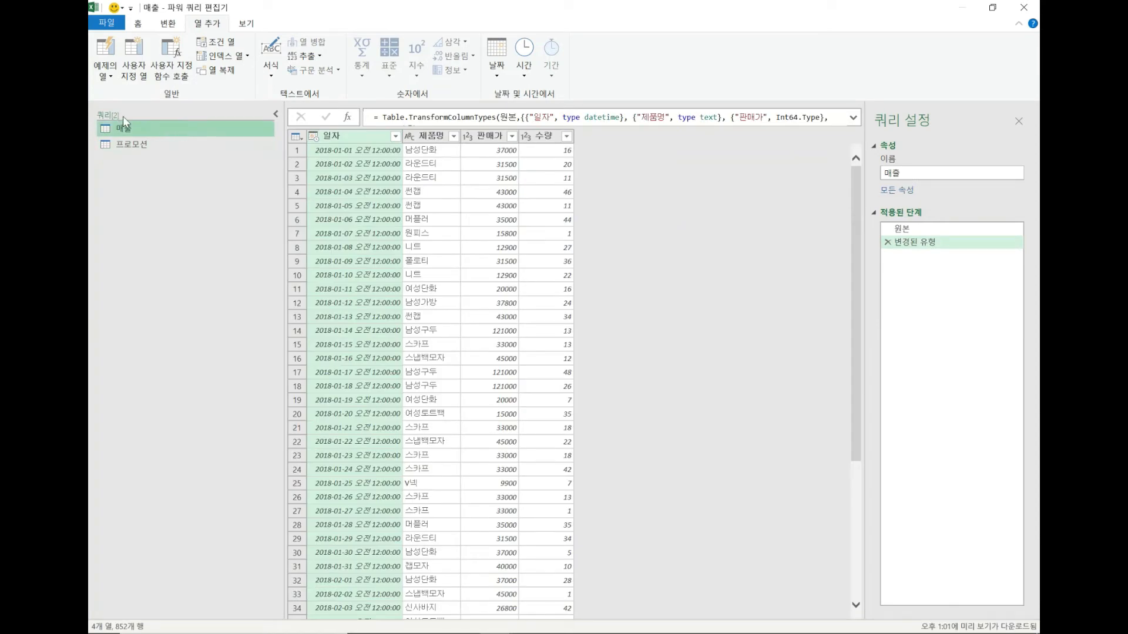
{"action": "left_click", "coordinate": [142, 143]}
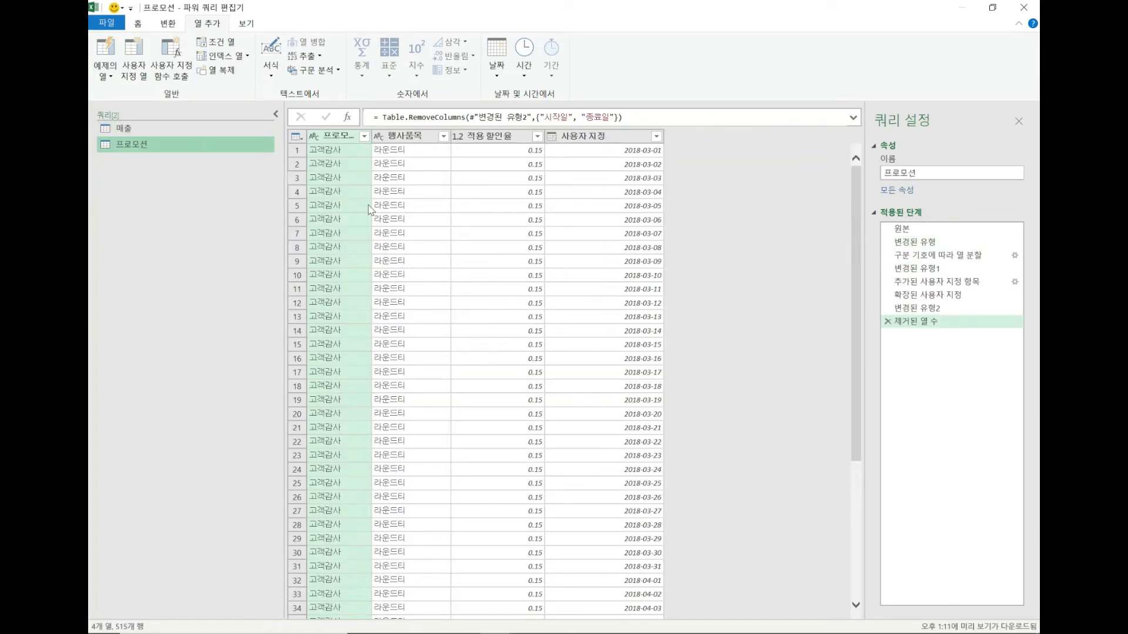
{"action": "left_click", "coordinate": [150, 129]}
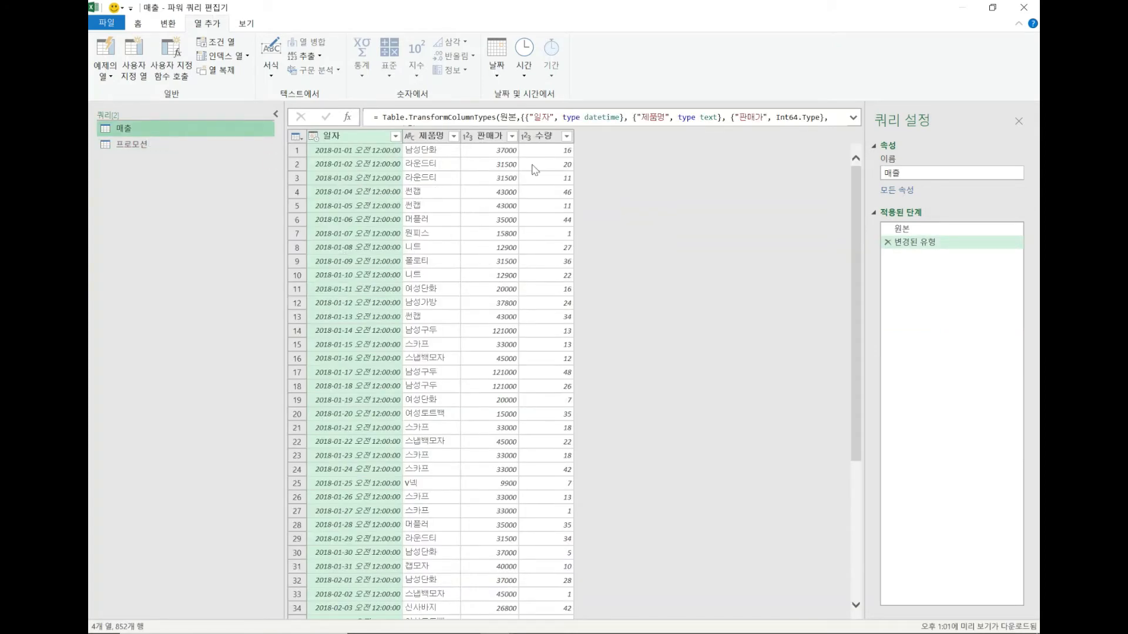
{"action": "left_click", "coordinate": [154, 145]}
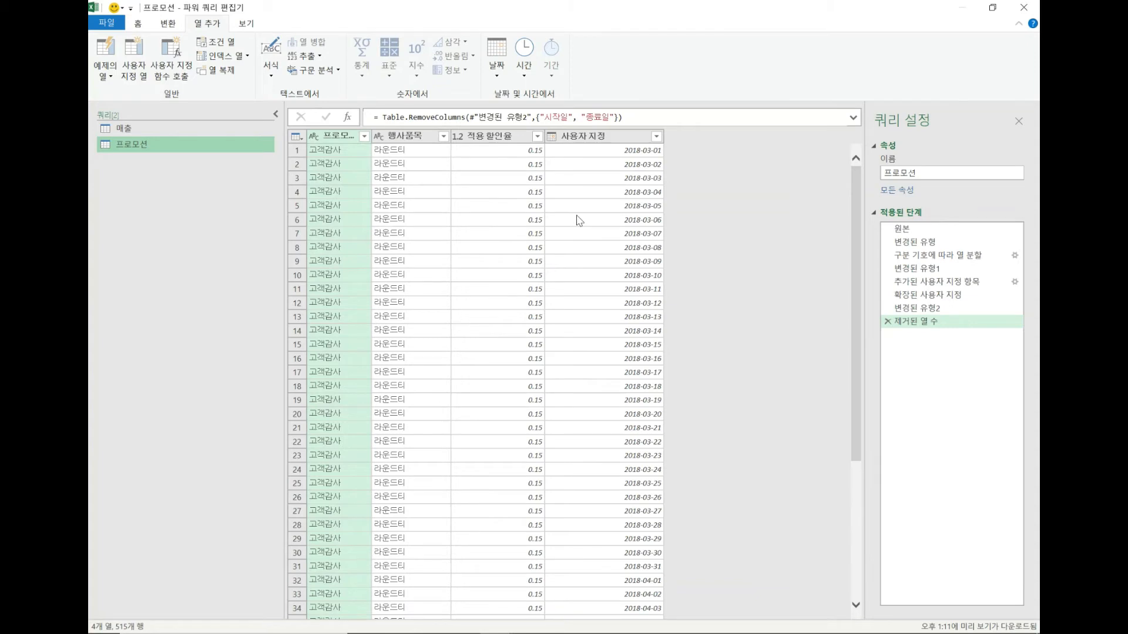
{"action": "left_click", "coordinate": [628, 141]}
{"action": "left_click", "coordinate": [420, 140]}
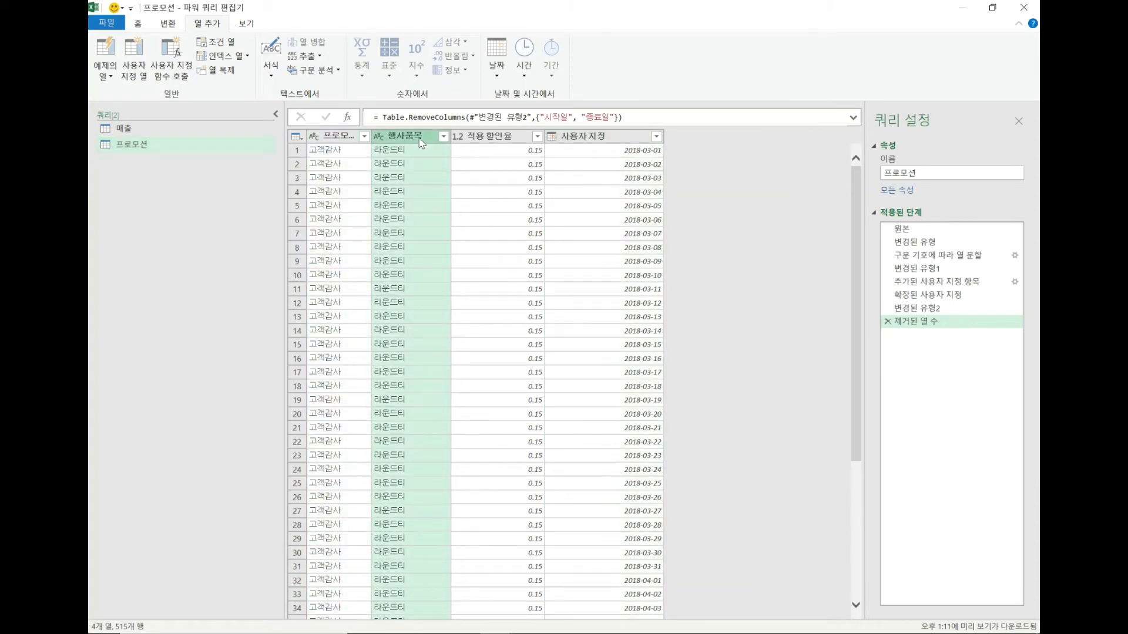
Change the 일자 column in the 매출 query to the date type, replacing the current type conversion.
{"action": "left_click", "coordinate": [185, 125]}
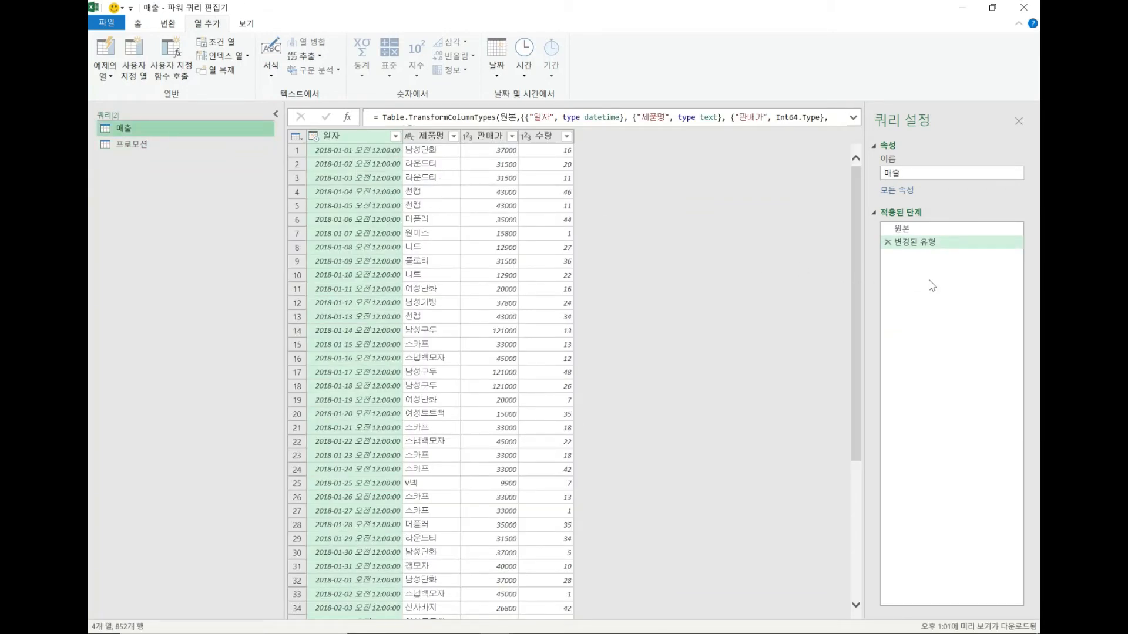
{"action": "left_click", "coordinate": [315, 136]}
{"action": "left_click", "coordinate": [351, 228]}
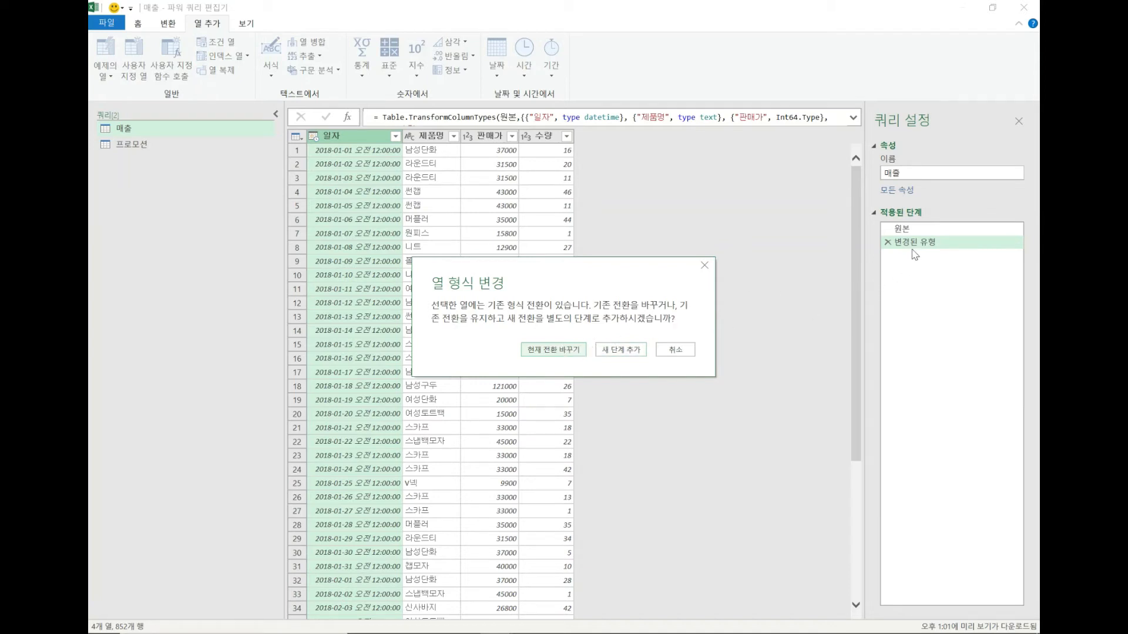
{"action": "left_click", "coordinate": [562, 351]}
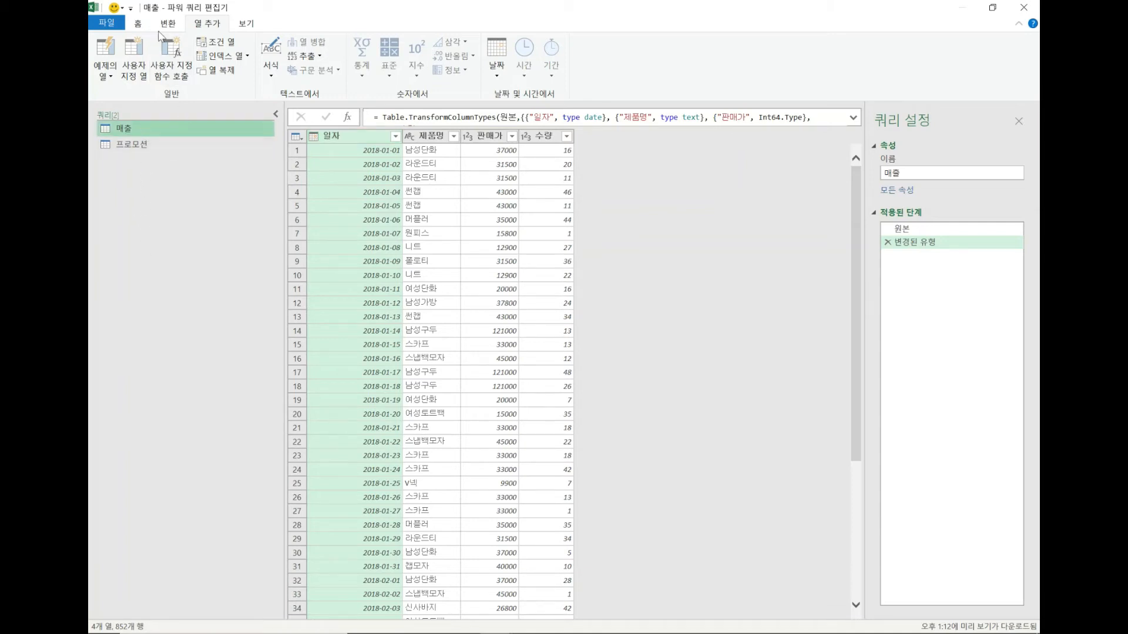
Start merging the 매출 query into a new query and choose 프로모션 as the second table.
{"action": "left_click", "coordinate": [137, 24]}
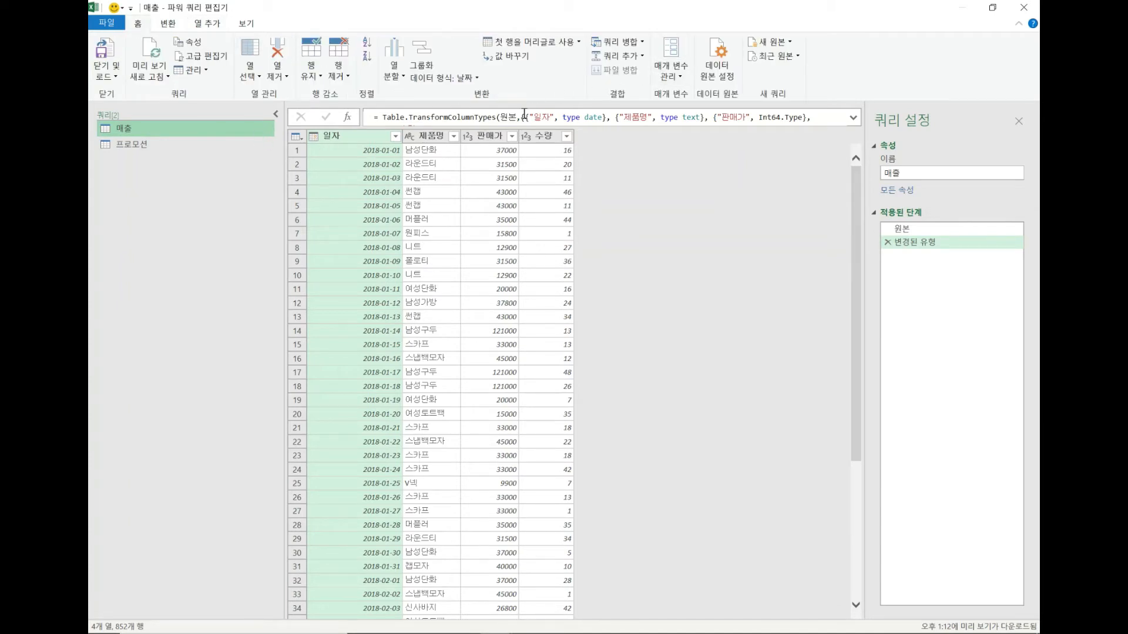
{"action": "left_click", "coordinate": [632, 59]}
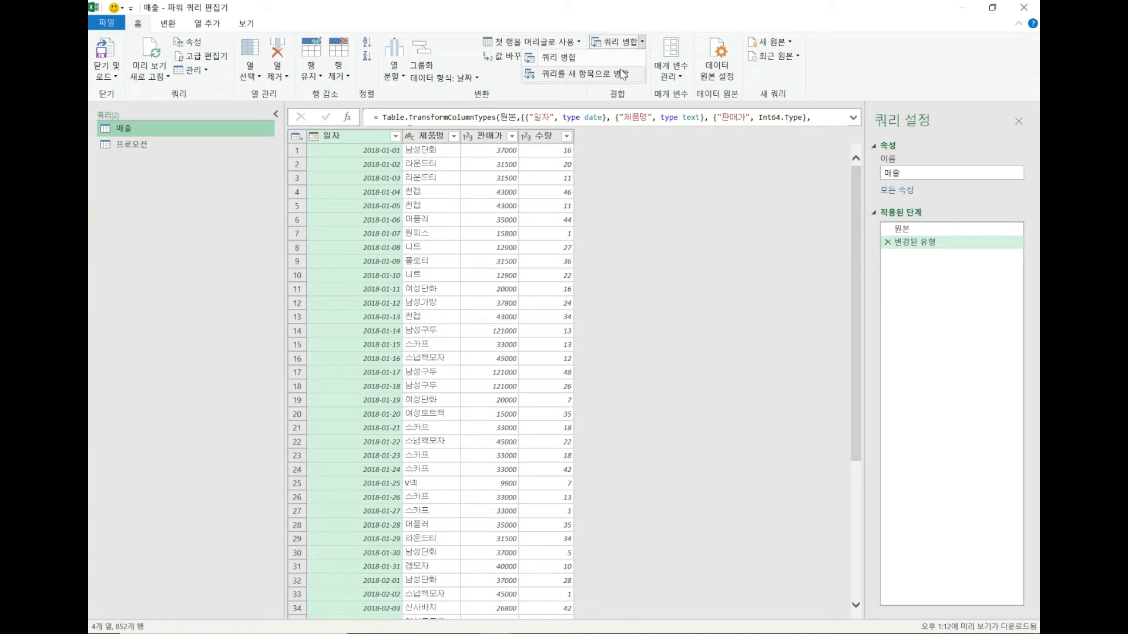
{"action": "left_click", "coordinate": [623, 74]}
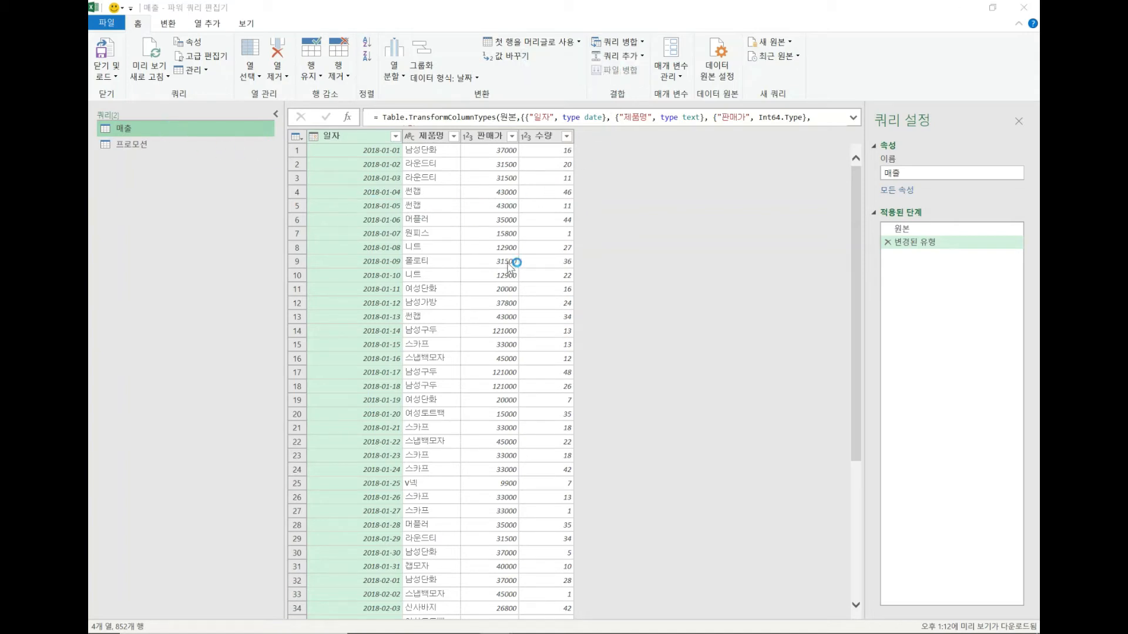
{"action": "left_click_drag", "start_coordinate": [632, 113], "coordinate": [866, 105]}
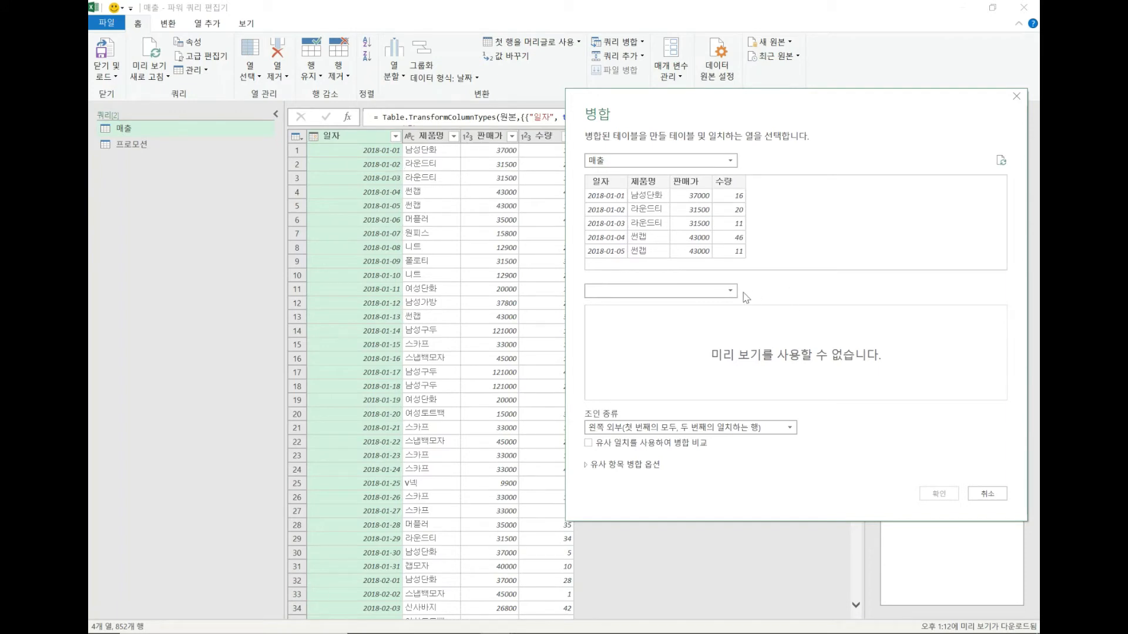
{"action": "left_click", "coordinate": [716, 290]}
{"action": "left_click", "coordinate": [709, 319]}
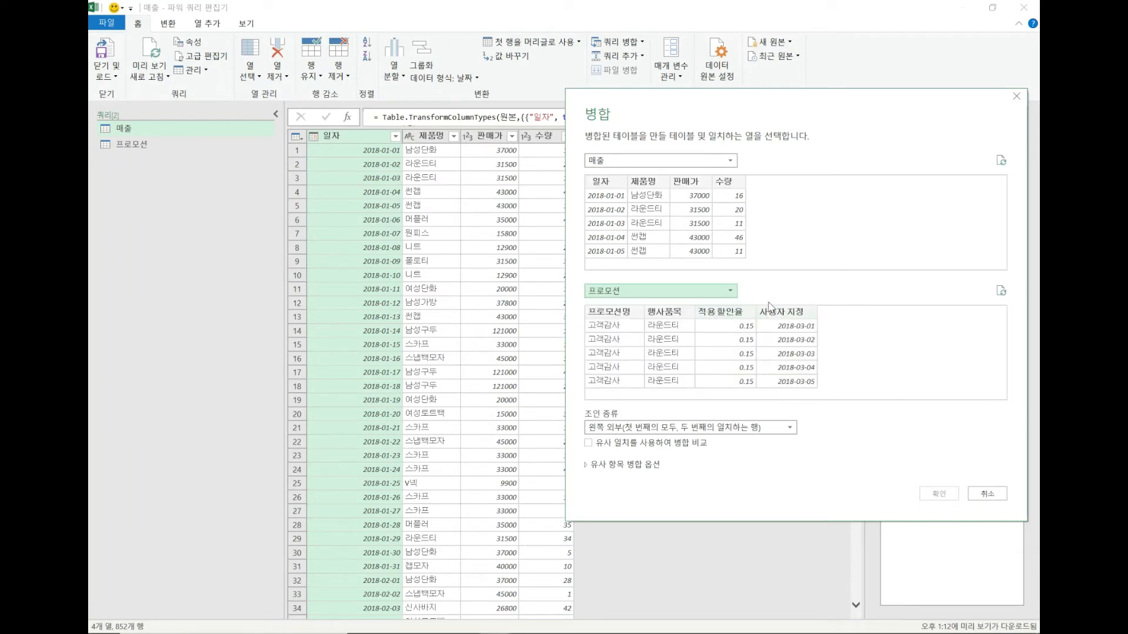
Match 일자 and 제품명 in 매출 to 사용자 지정 and 행사품목 in 프로모션, and create the left outer merge.
{"action": "left_click", "coordinate": [605, 185]}
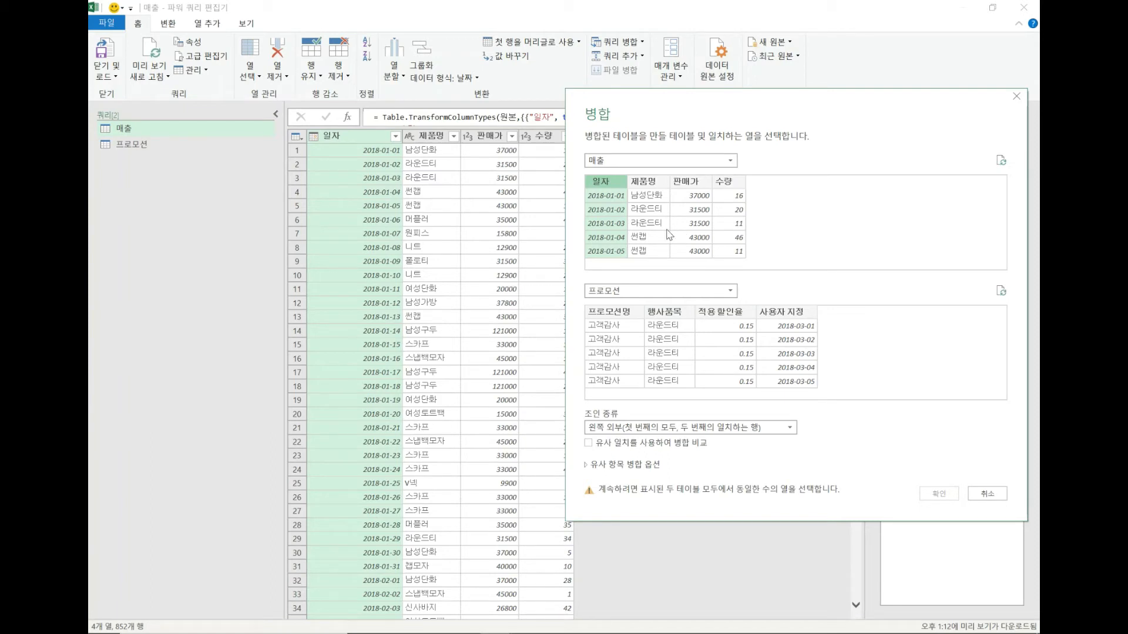
{"action": "left_click", "coordinate": [652, 185], "text": "ctrl"}
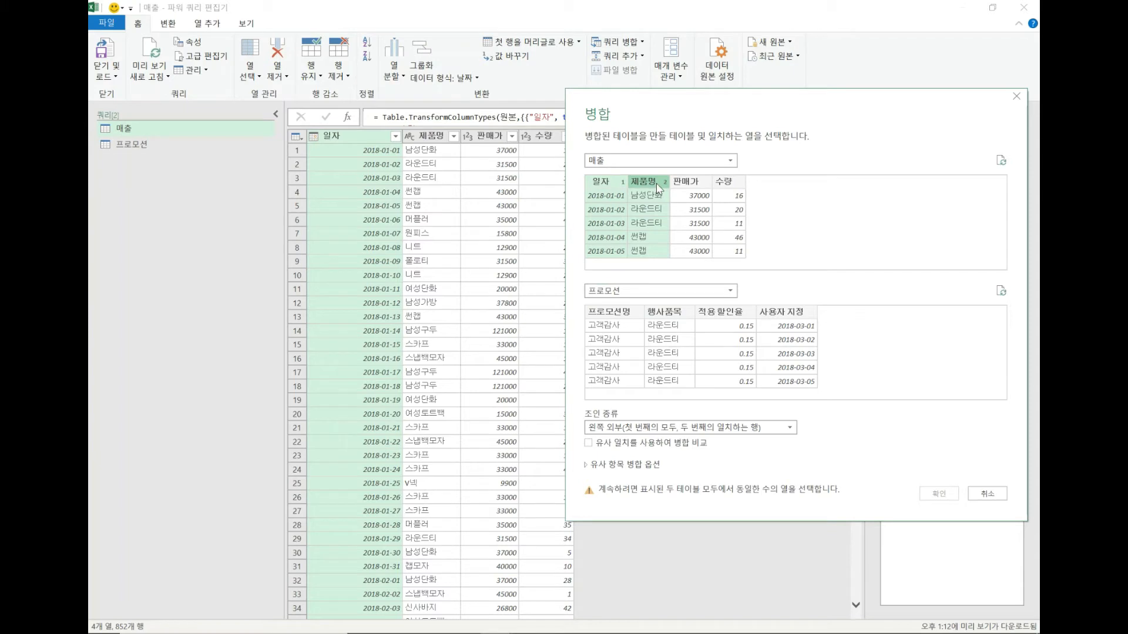
{"action": "left_click", "coordinate": [800, 318]}
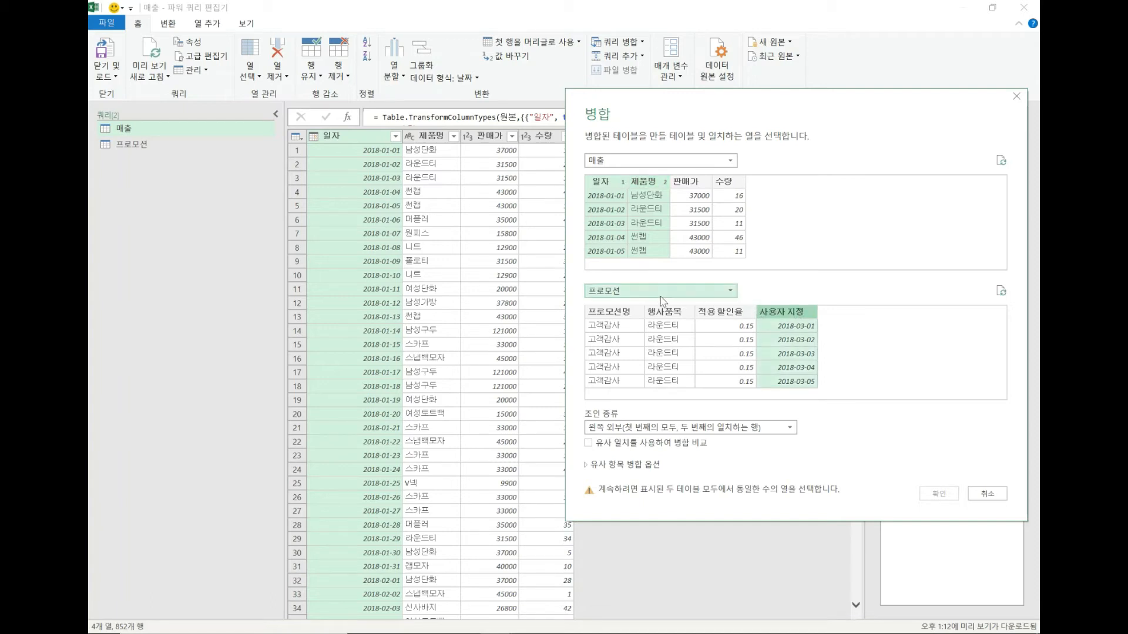
{"action": "left_click", "coordinate": [666, 313], "text": "ctrl"}
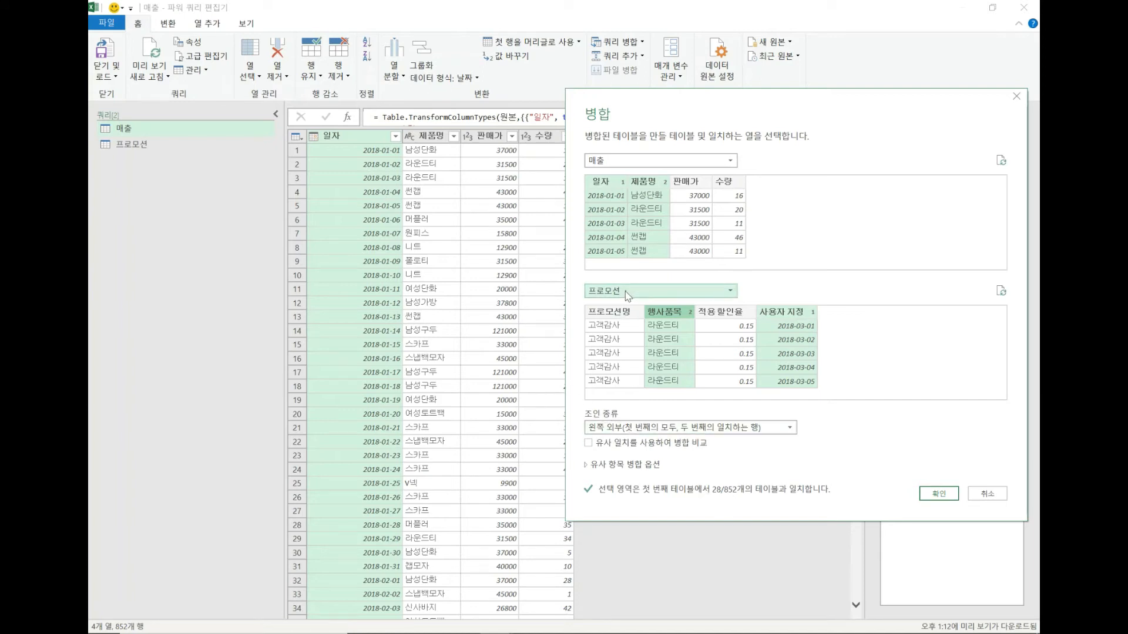
{"action": "left_click", "coordinate": [937, 495]}
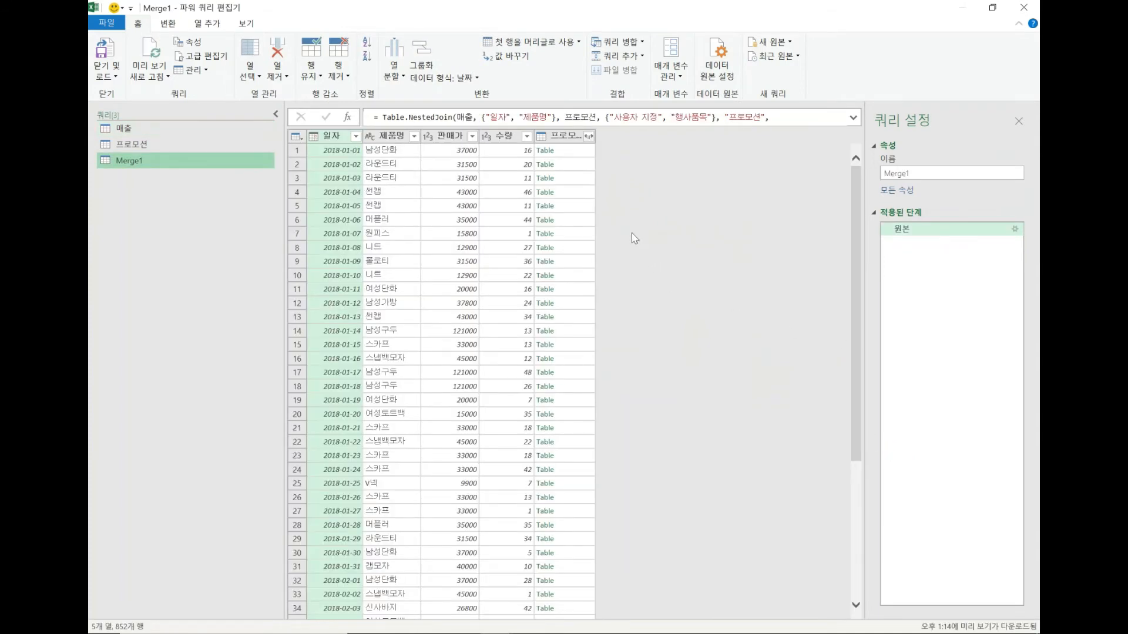
Expand the merged 프로모션 column to only 프로모션명 and 적용 할인율 without a name prefix, and widen the 적용 할인율 column.
{"action": "left_click", "coordinate": [589, 137]}
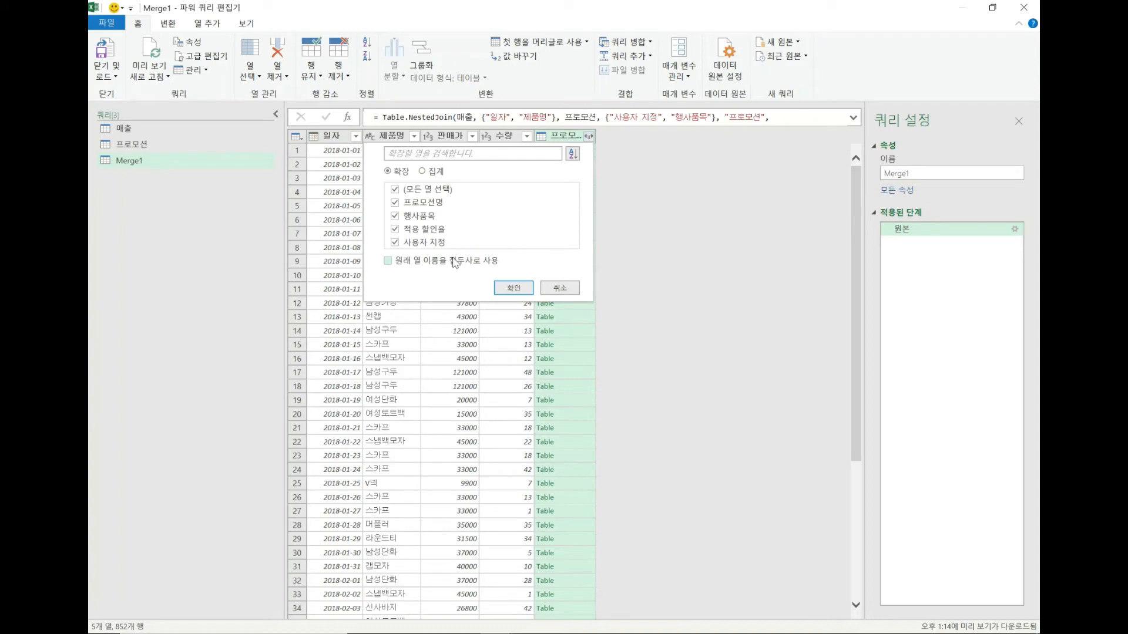
{"action": "left_click", "coordinate": [393, 261]}
{"action": "left_click", "coordinate": [395, 216]}
{"action": "left_click", "coordinate": [395, 216]}
{"action": "left_click", "coordinate": [396, 218]}
{"action": "left_click", "coordinate": [427, 243]}
{"action": "left_click", "coordinate": [513, 288]}
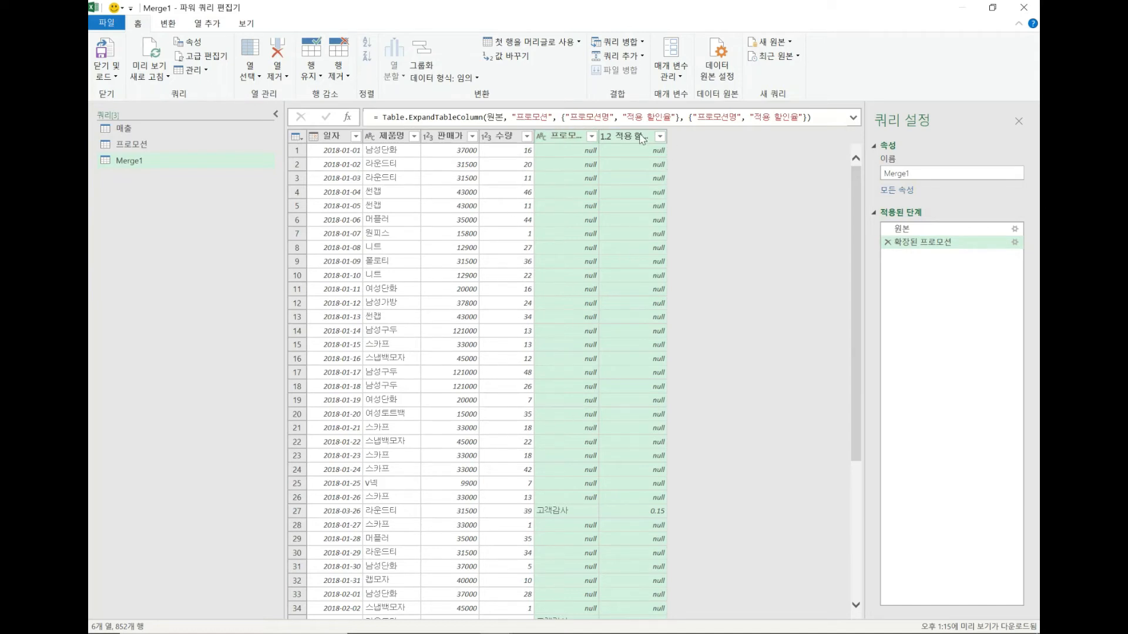
{"action": "left_click", "coordinate": [642, 139]}
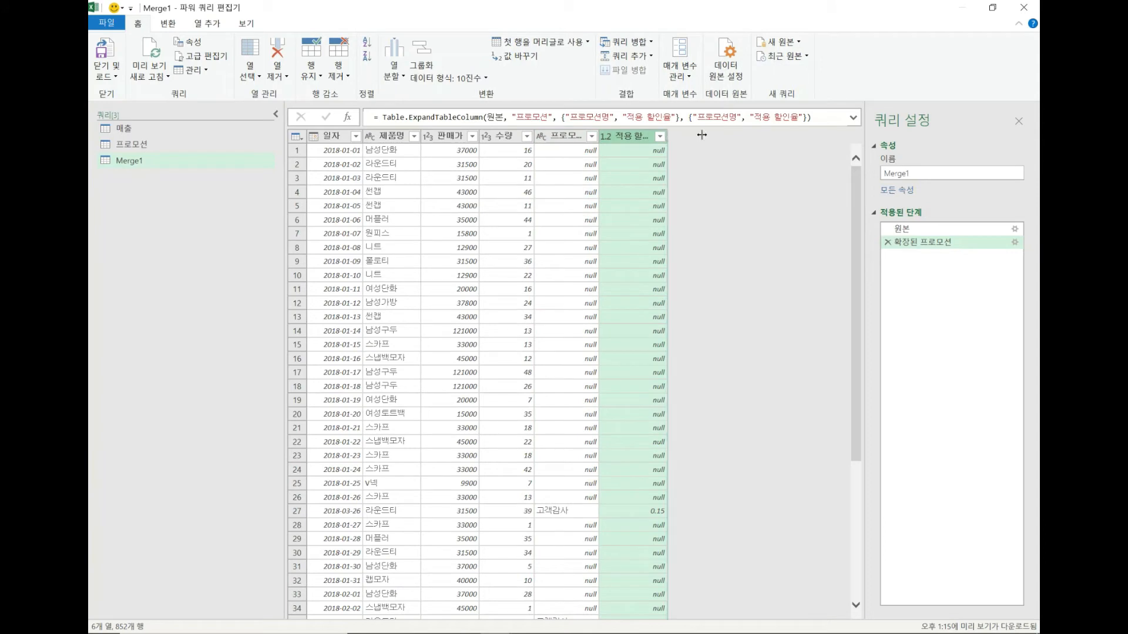
{"action": "left_click_drag", "start_coordinate": [702, 135], "coordinate": [703, 136]}
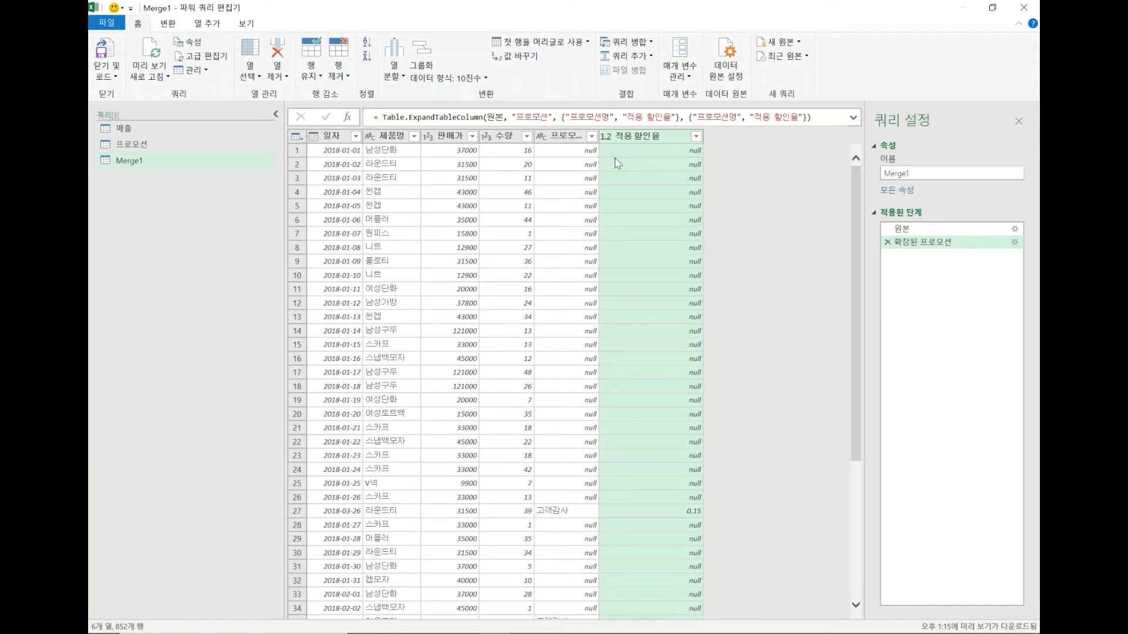
Add a new column that multiplies 판매가, 수량 and 적용 할인율.
{"action": "left_click", "coordinate": [451, 137]}
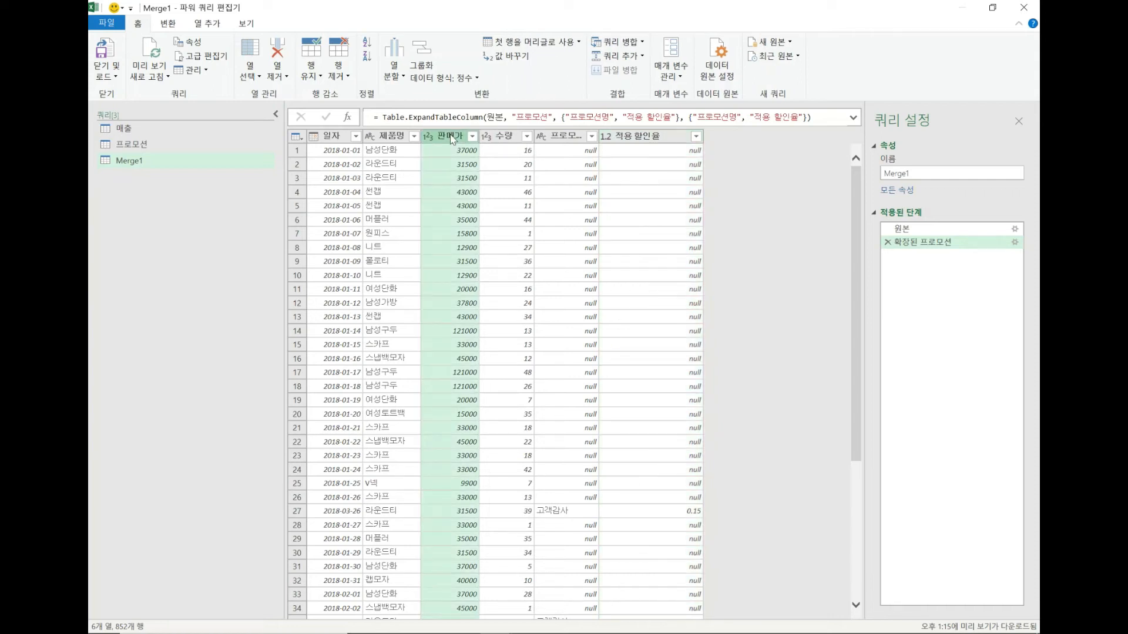
{"action": "left_click", "coordinate": [512, 137], "text": "ctrl"}
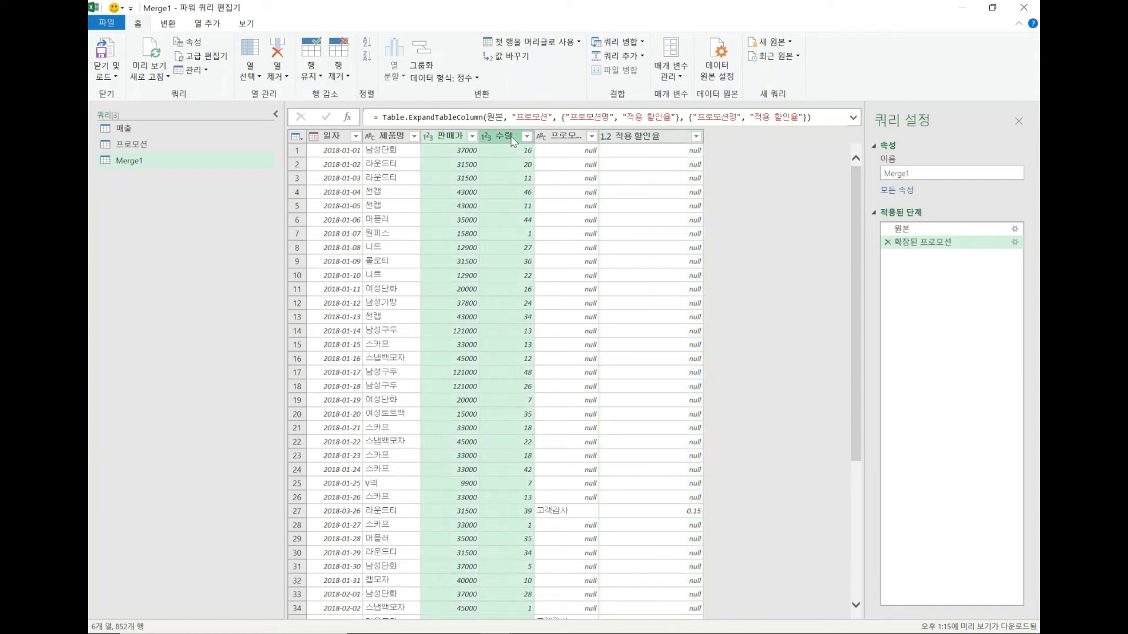
{"action": "left_click", "coordinate": [657, 141], "text": "ctrl"}
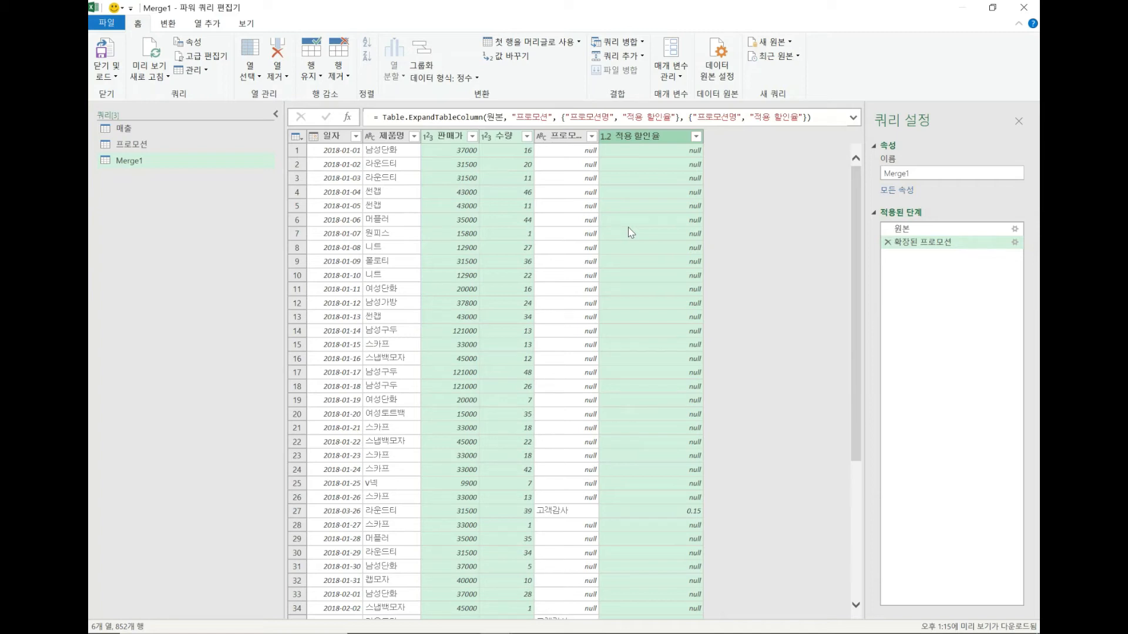
{"action": "left_click", "coordinate": [218, 27]}
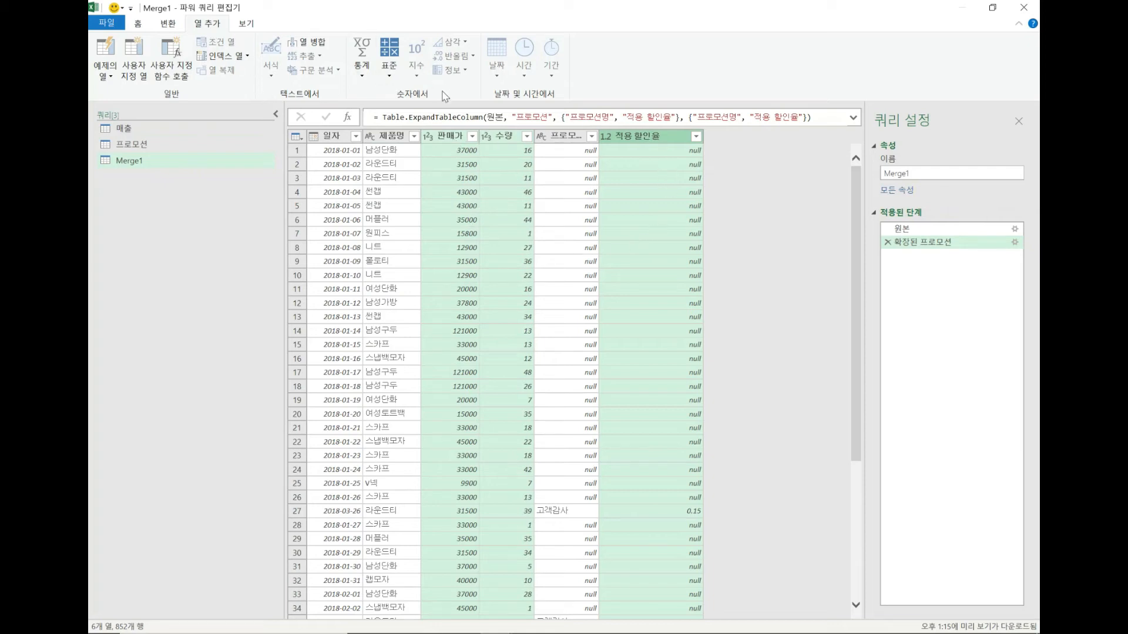
{"action": "left_click", "coordinate": [397, 77]}
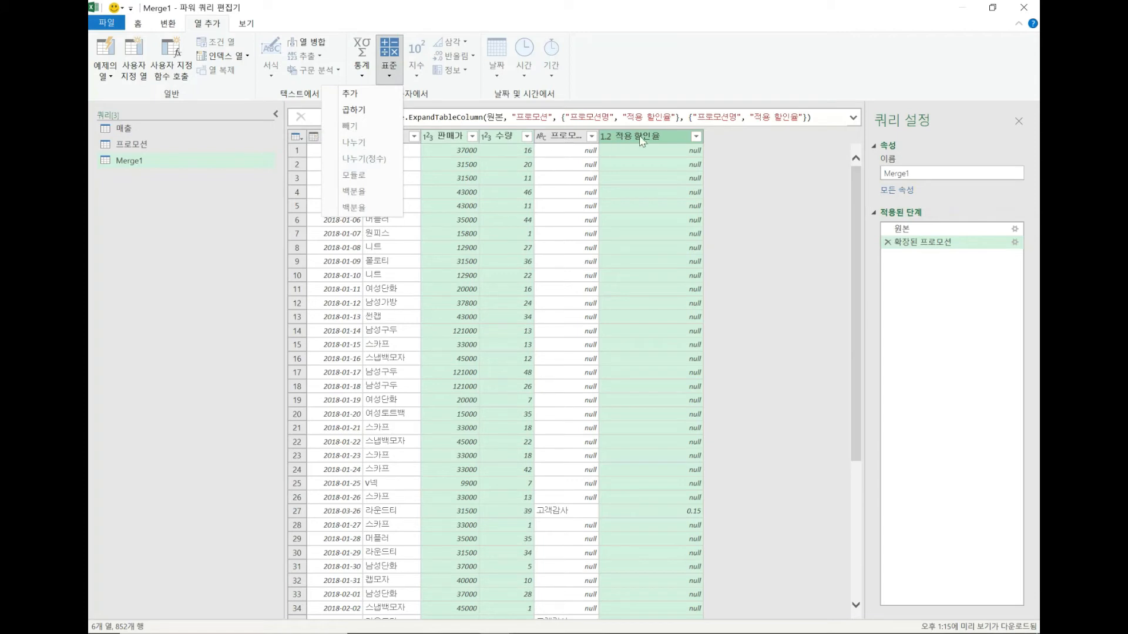
{"action": "left_click", "coordinate": [375, 118]}
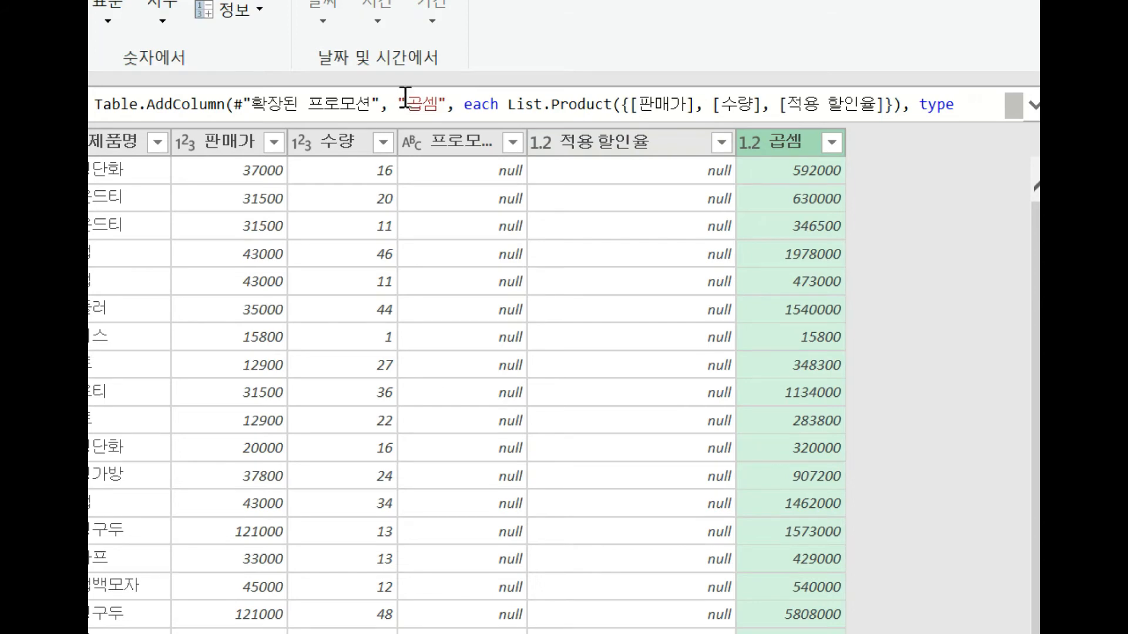
Change the new multiplication column's name in its formula to 할인가적용.
{"action": "left_click", "coordinate": [439, 104]}
{"action": "key", "text": "BackSpace"}
{"action": "key", "text": "BackSpace"}
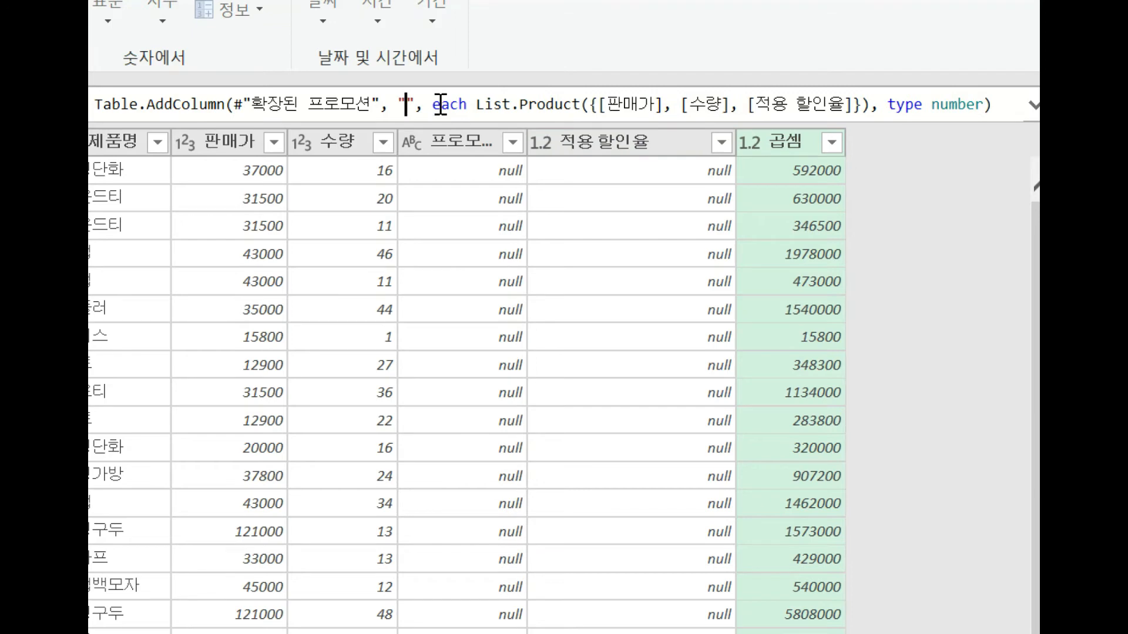
{"action": "type", "text": "gk"}
{"action": "key", "text": "BackSpace"}
{"action": "key", "text": "BackSpace"}
{"action": "type", "text": "할인가적용"}
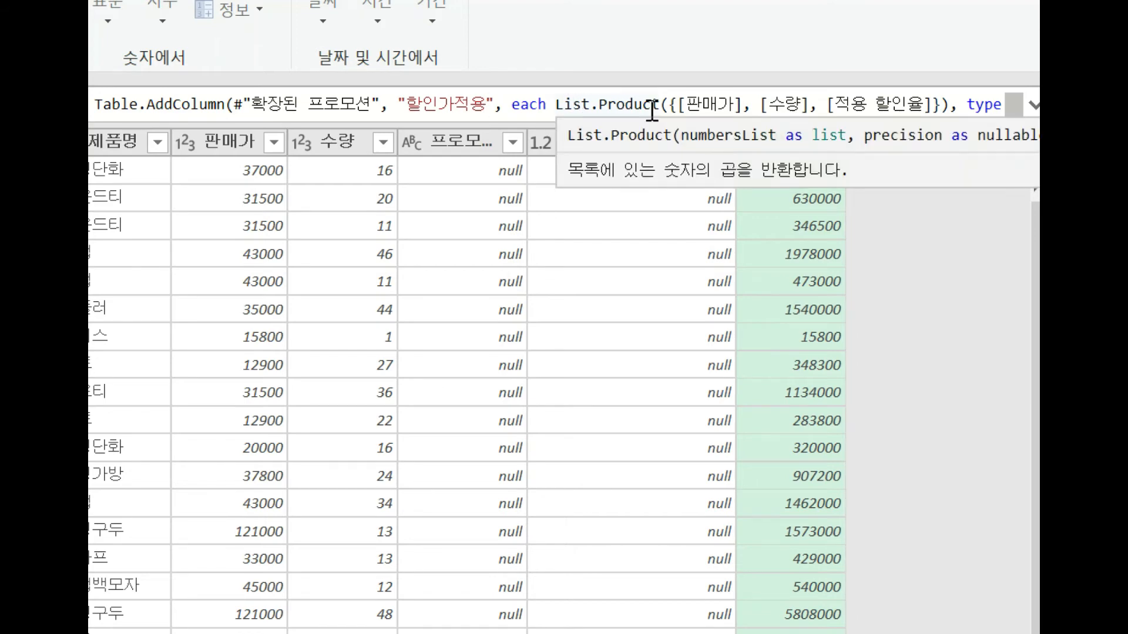
Change the discount factor in the List.Product formula to (1-[적용 할인율]), apply it, and check the calculated rows.
{"action": "mouse_move", "coordinate": [589, 110]}
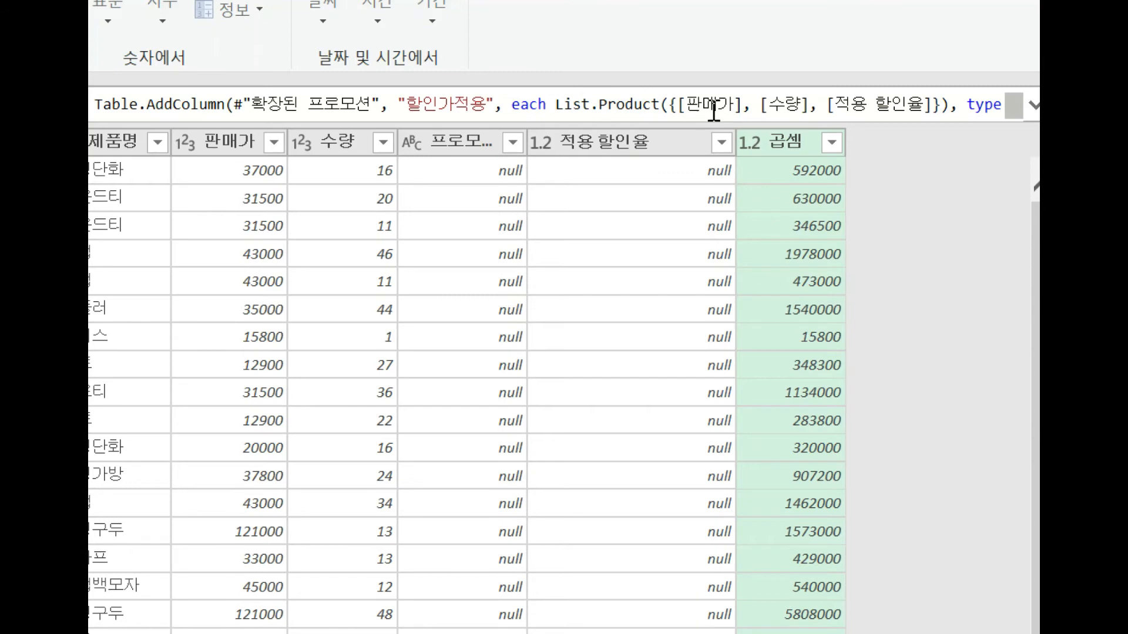
{"action": "left_click", "coordinate": [827, 109]}
{"action": "key", "text": "BackSpace"}
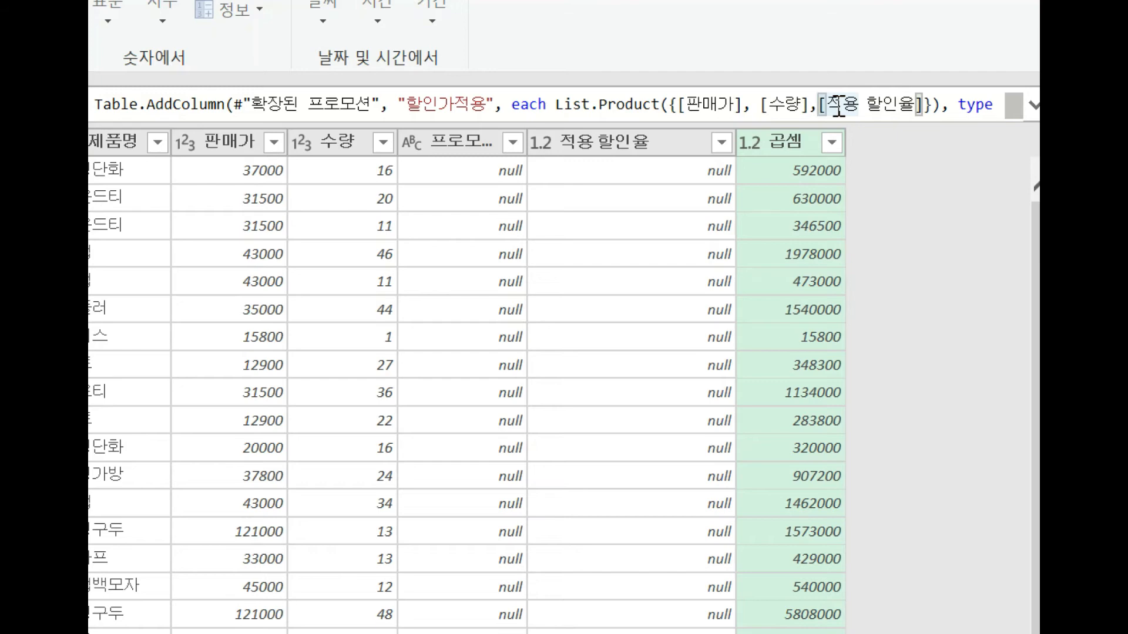
{"action": "type", "text": "("}
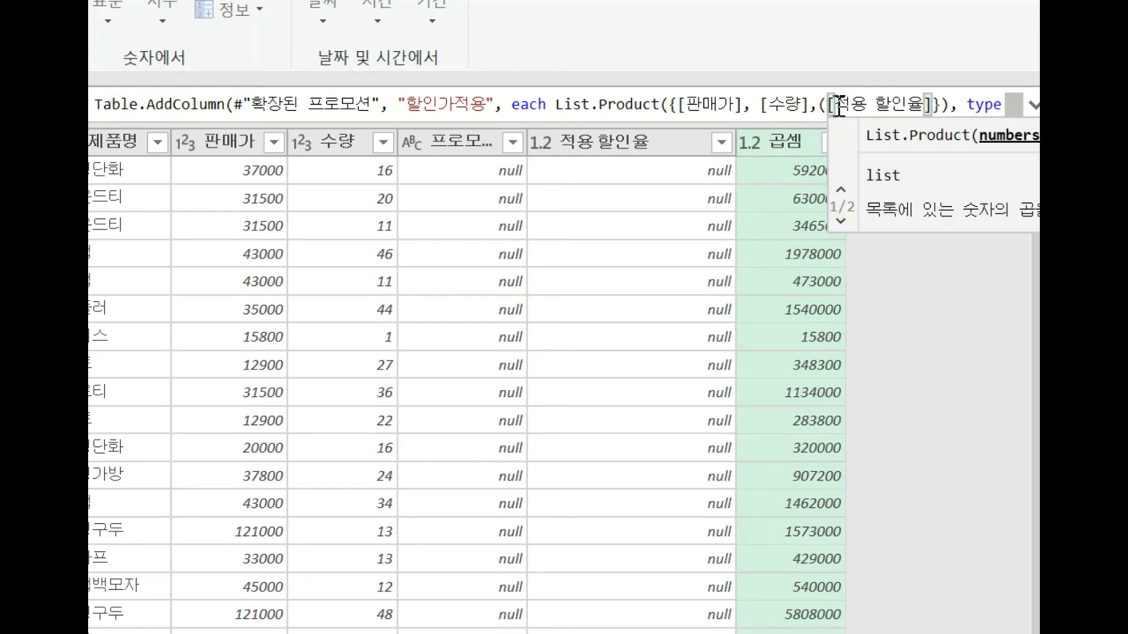
{"action": "type", "text": "1-"}
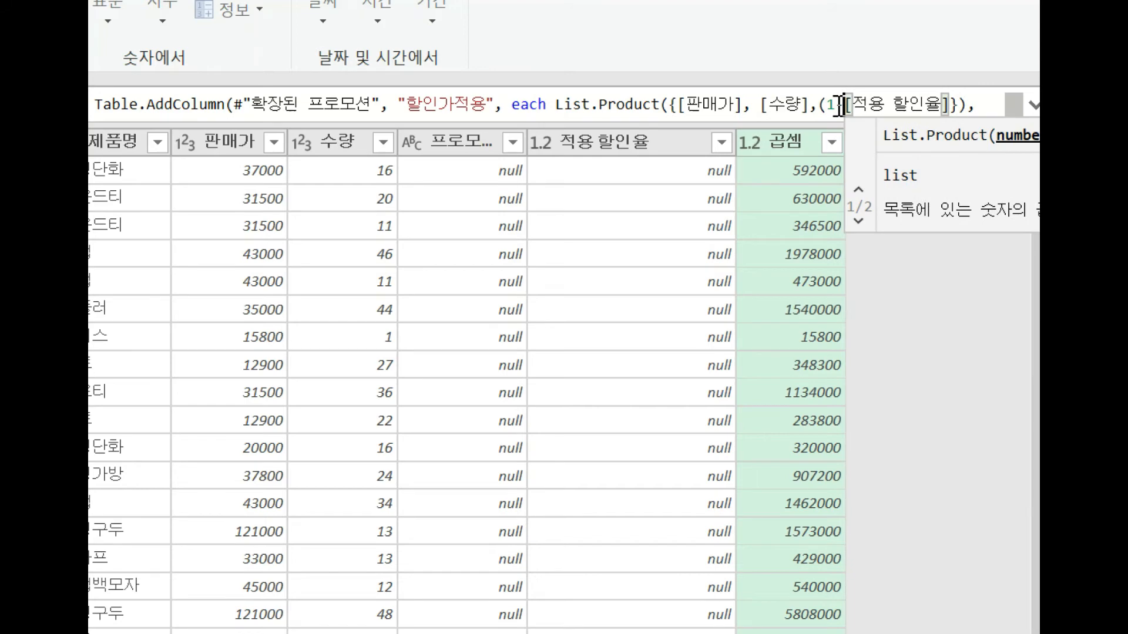
{"action": "left_click", "coordinate": [950, 107]}
{"action": "type", "text": ")"}
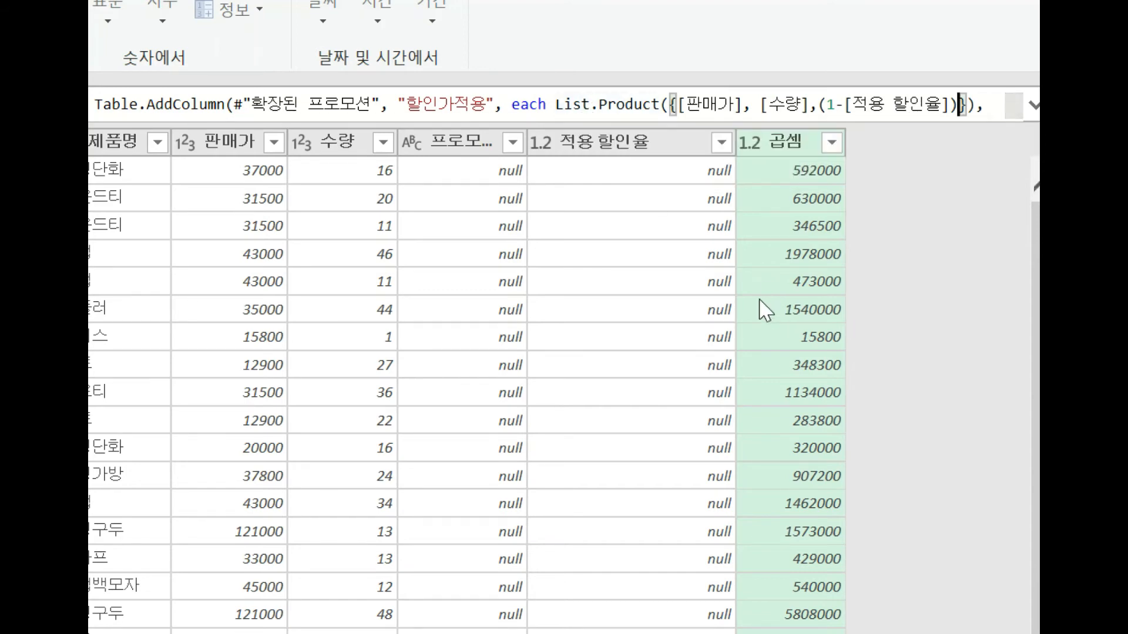
{"action": "key", "text": "Return"}
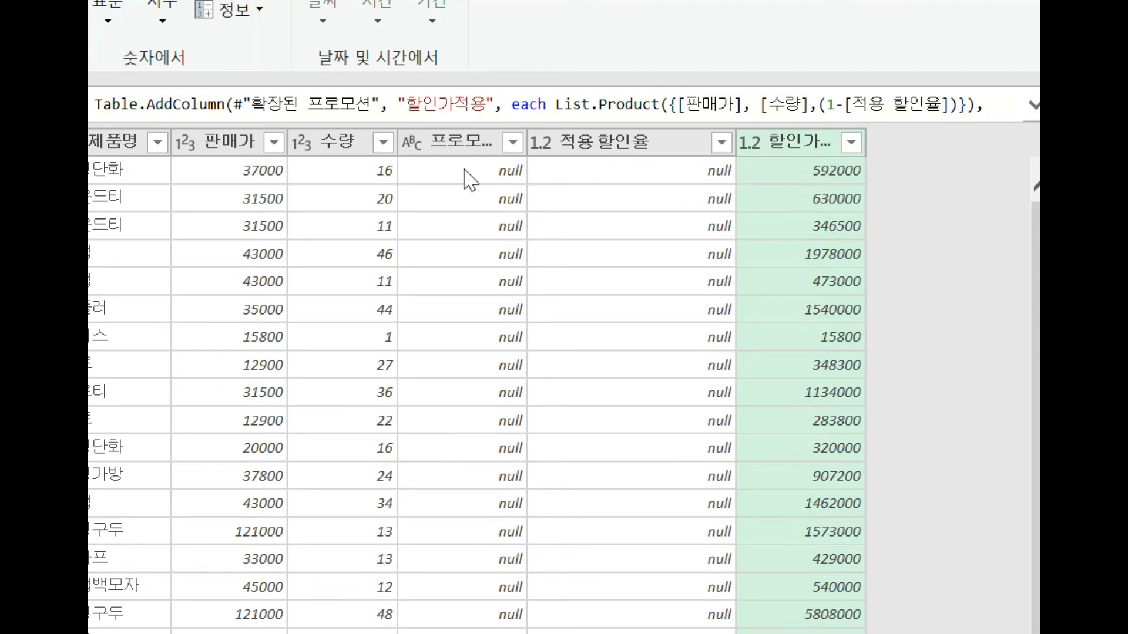
{"action": "scroll", "coordinate": [785, 272], "scroll_direction": "down", "scroll_amount": 4}
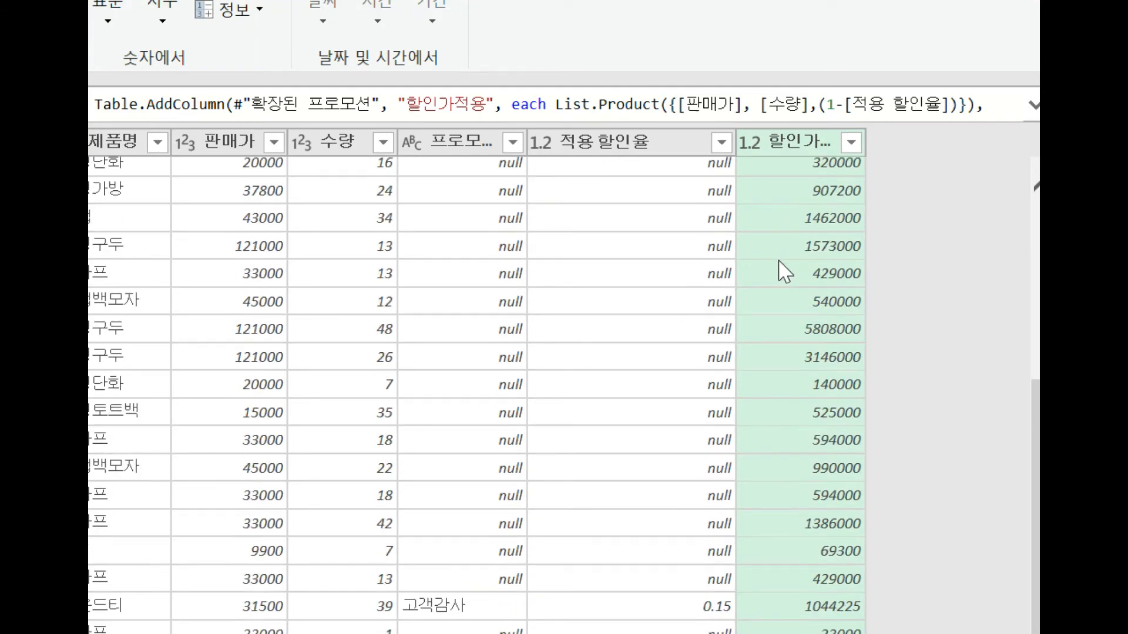
{"action": "scroll", "coordinate": [784, 271], "scroll_direction": "down", "scroll_amount": 2}
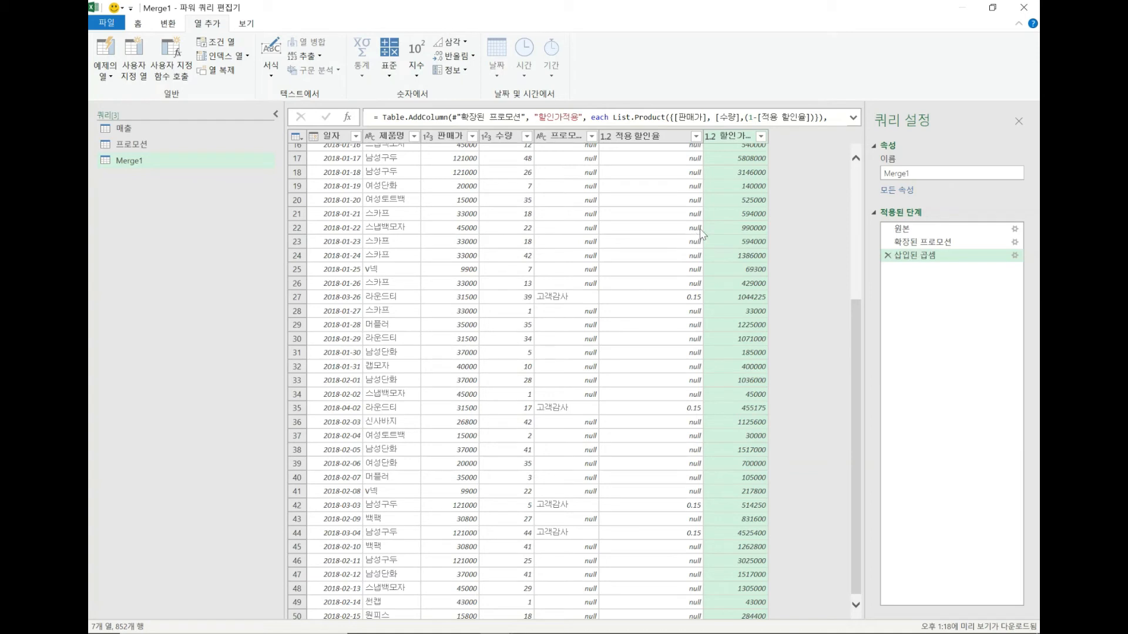
Examine the standard calculations offered for the 판매가 and 수량 columns when they are selected in either order.
{"action": "left_click", "coordinate": [506, 140]}
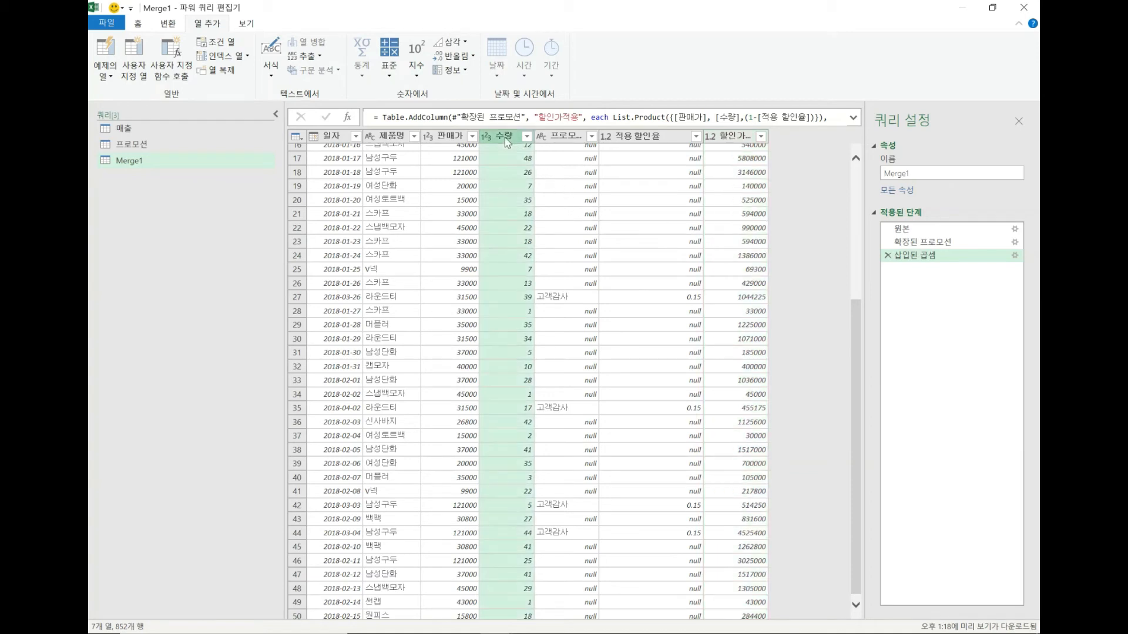
{"action": "left_click", "coordinate": [459, 140], "text": "ctrl"}
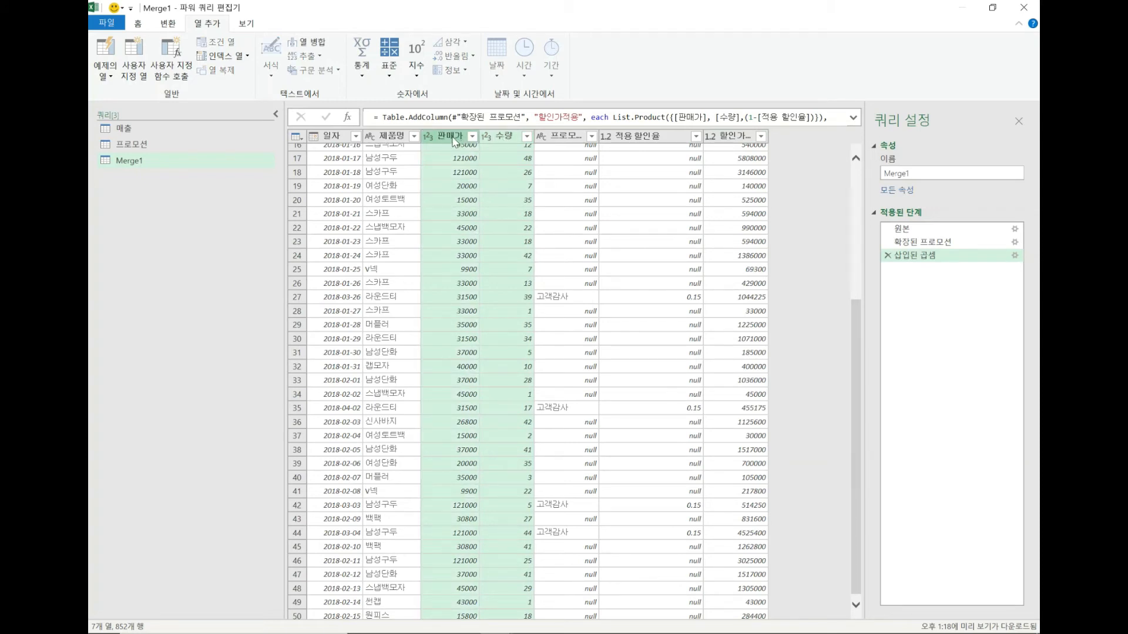
{"action": "left_click", "coordinate": [452, 140]}
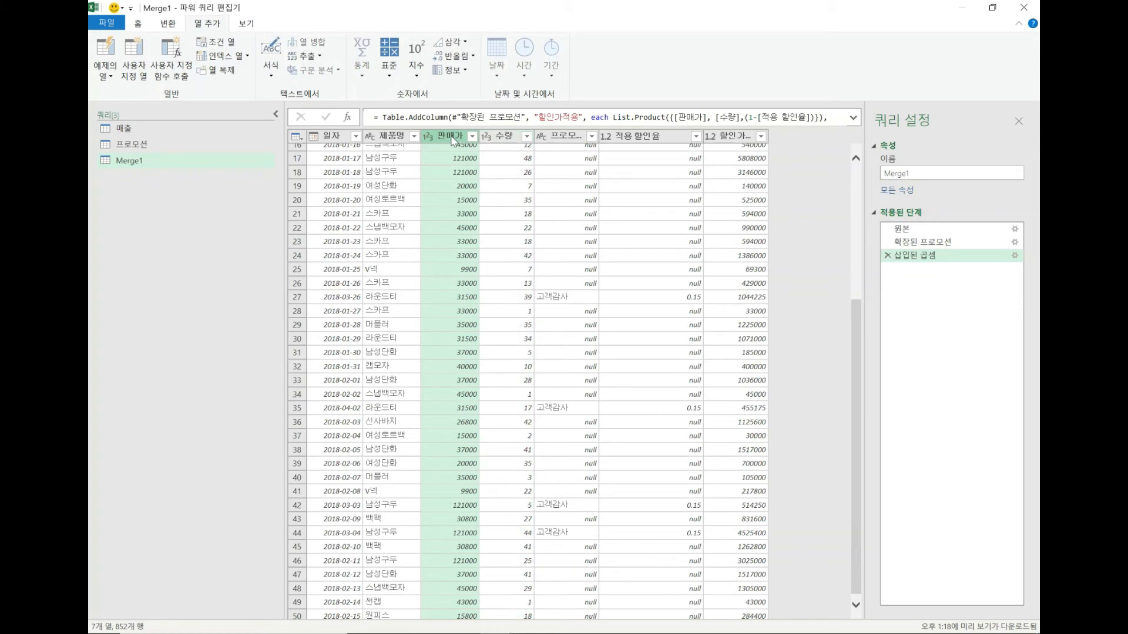
{"action": "left_click", "coordinate": [506, 140], "text": "ctrl"}
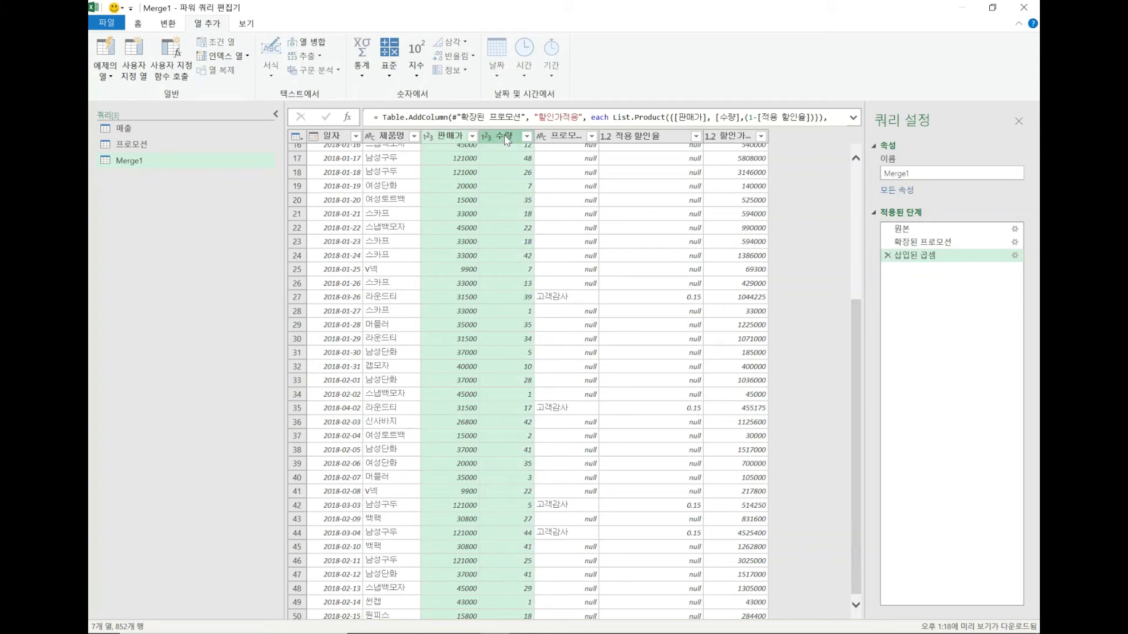
{"action": "left_click", "coordinate": [392, 75]}
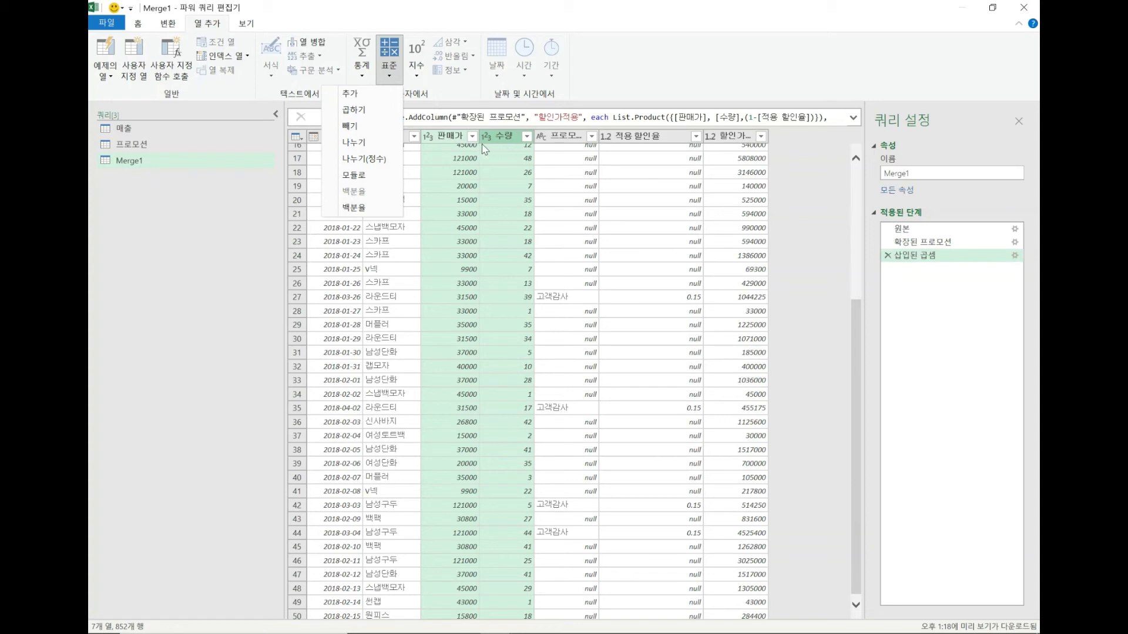
{"action": "left_click", "coordinate": [503, 138]}
{"action": "left_click", "coordinate": [505, 138]}
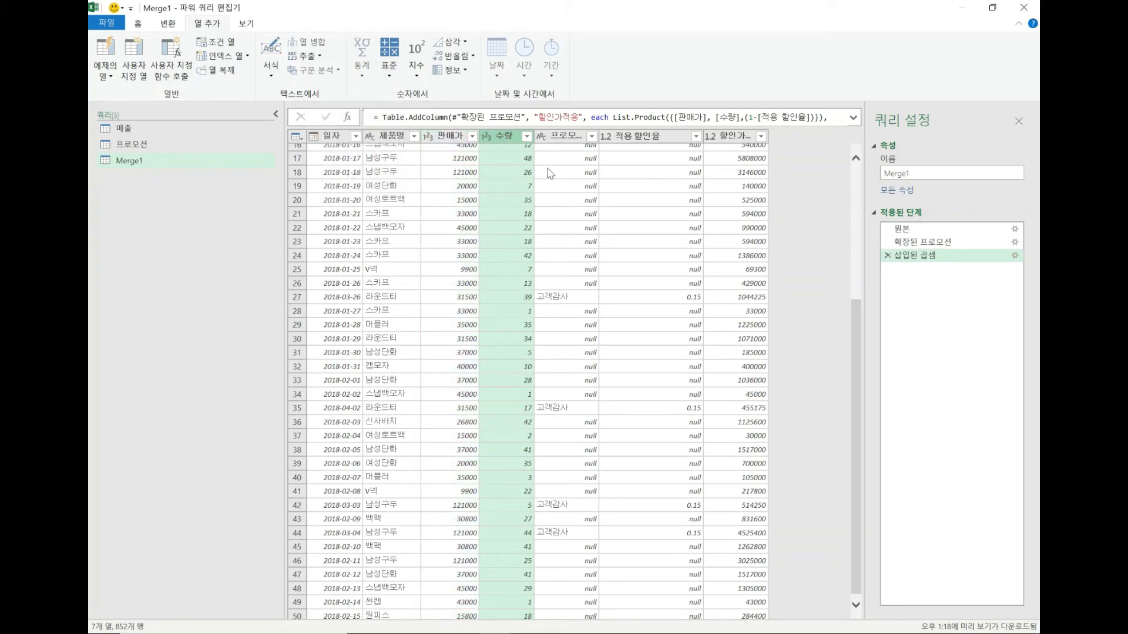
{"action": "left_click", "coordinate": [449, 136], "text": "ctrl"}
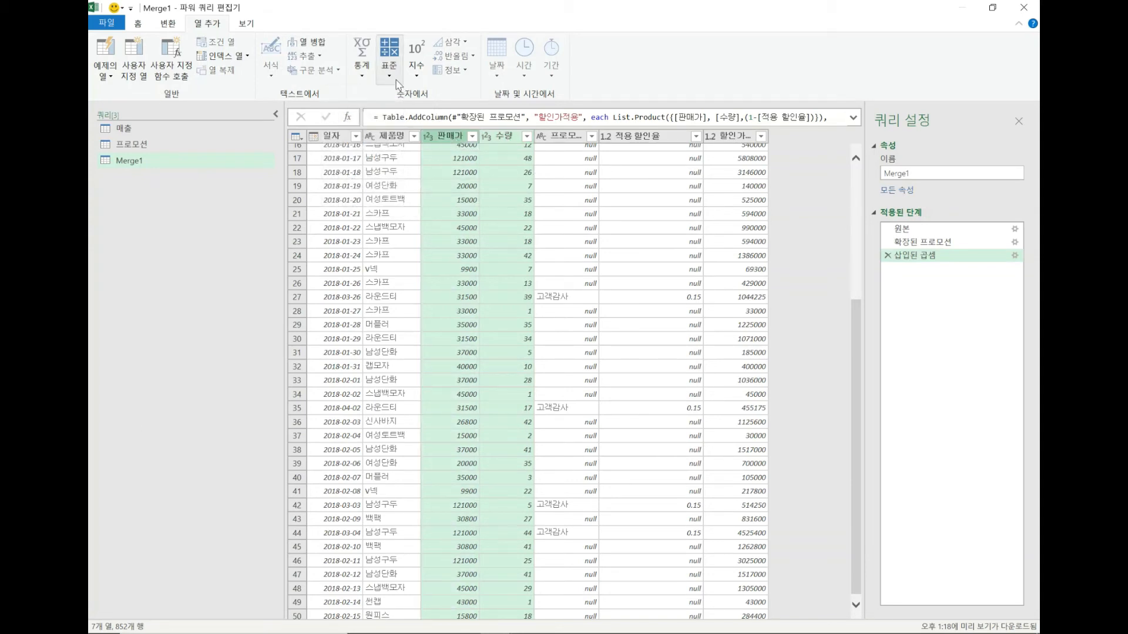
{"action": "left_click", "coordinate": [389, 59]}
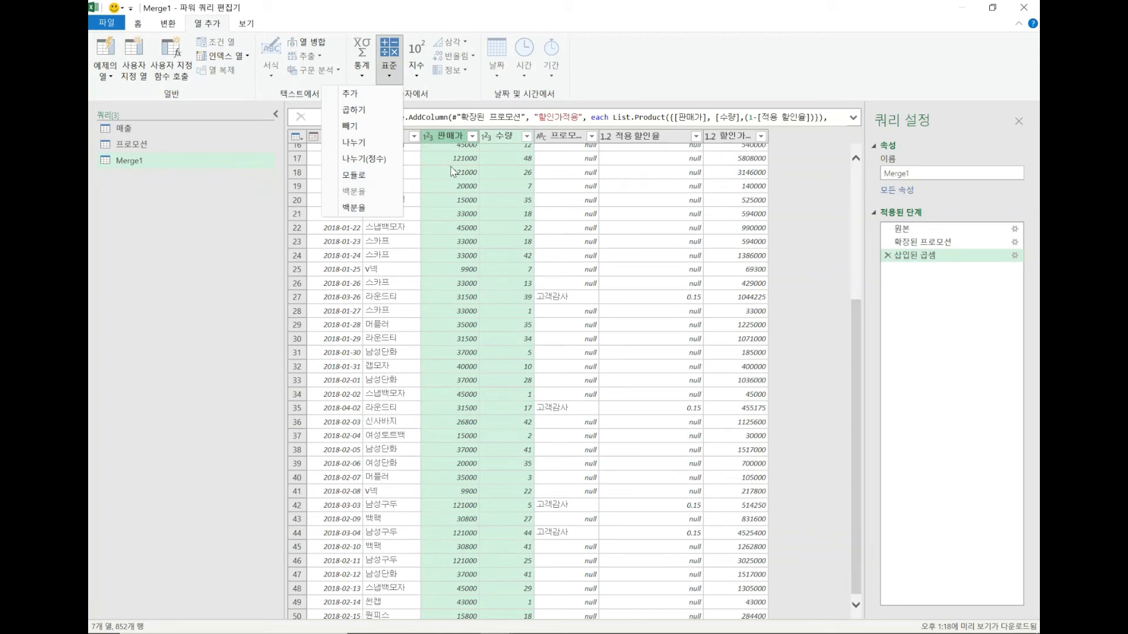
{"action": "left_click", "coordinate": [642, 56]}
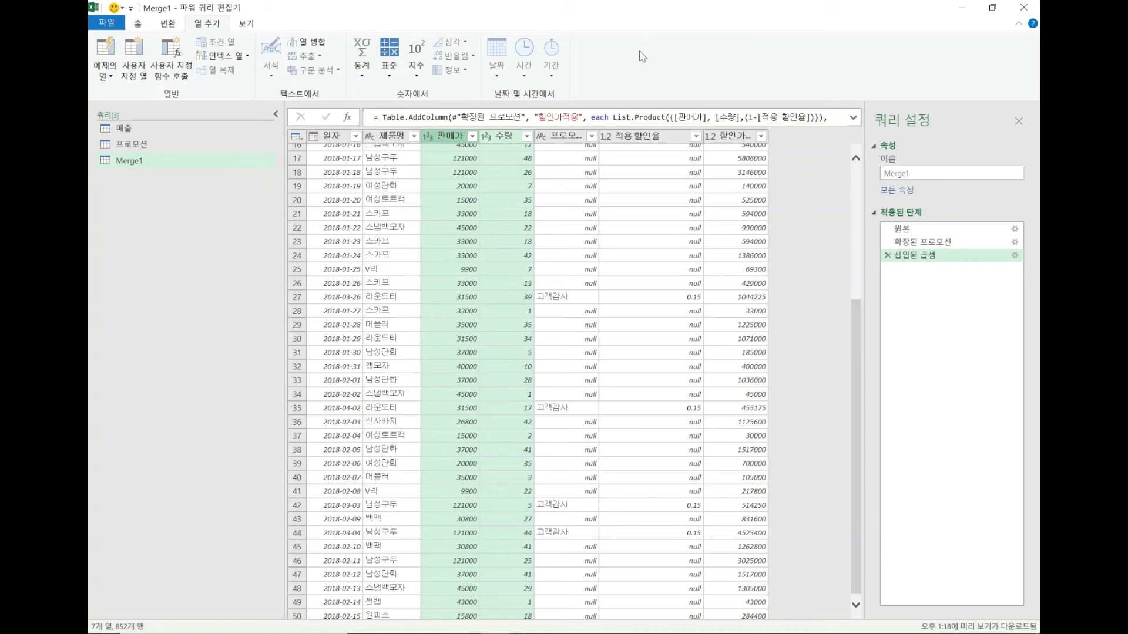
{"action": "left_click", "coordinate": [456, 139]}
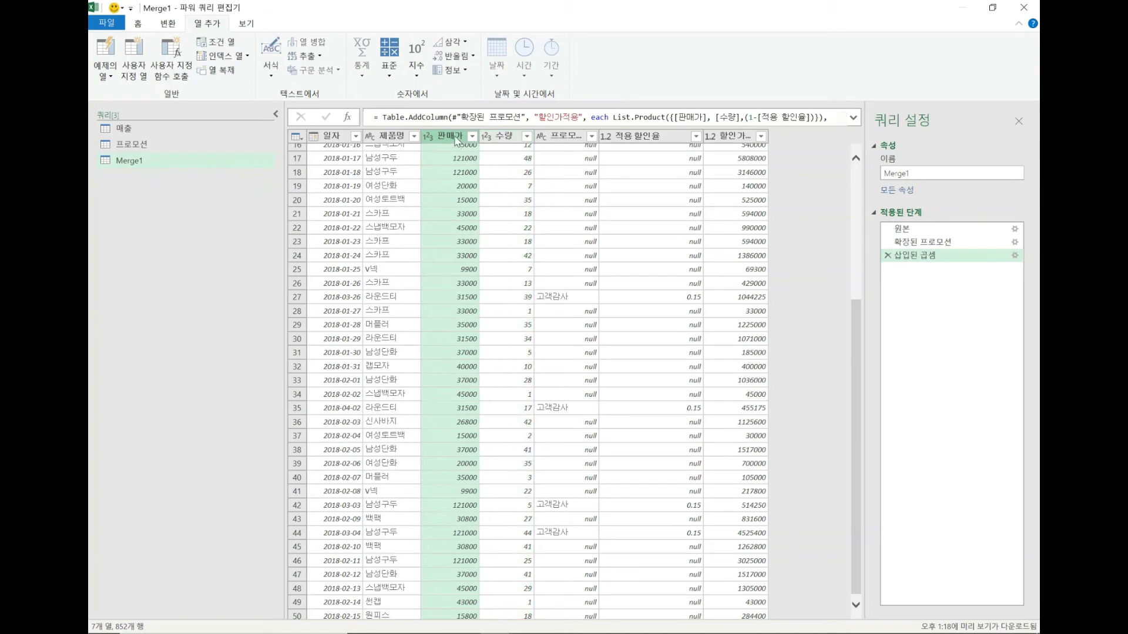
Compare selecting a contiguous column range with selecting only 판매가, 수량 and 적용 할인율, and examine the standard calculations offered for three columns.
{"action": "left_click", "coordinate": [668, 141], "text": "shift"}
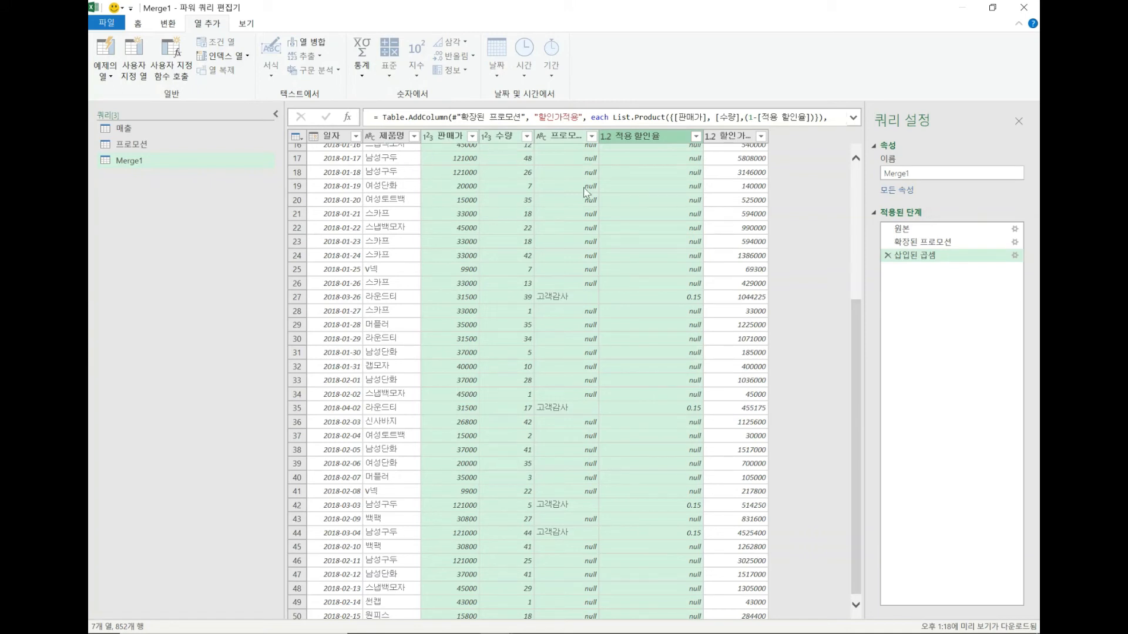
{"action": "left_click", "coordinate": [445, 138]}
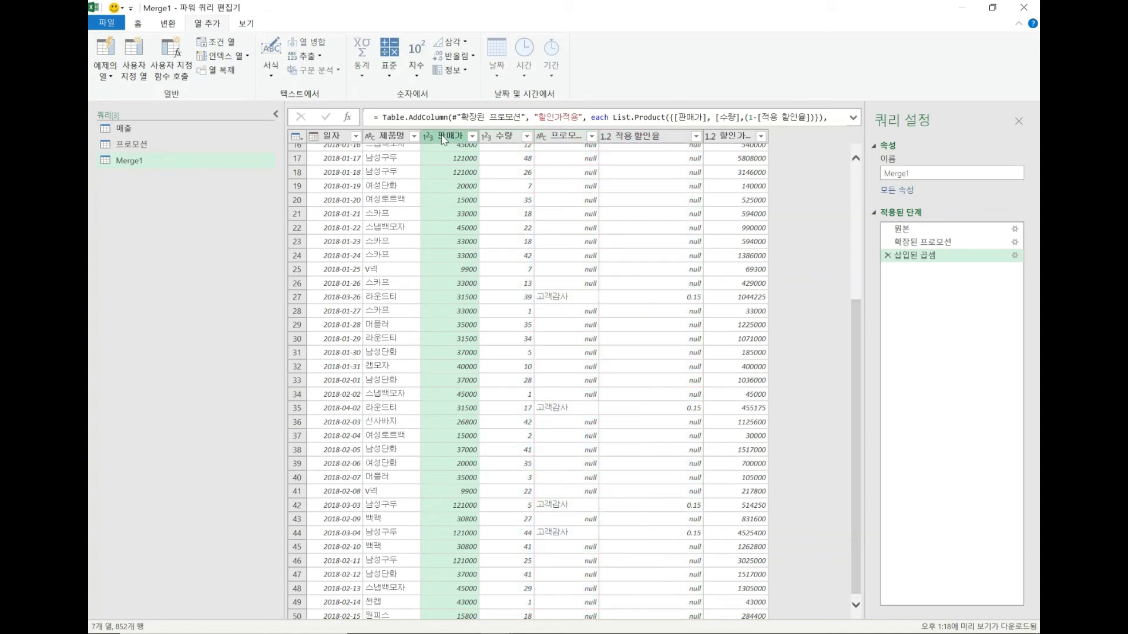
{"action": "left_click", "coordinate": [646, 138], "text": "shift"}
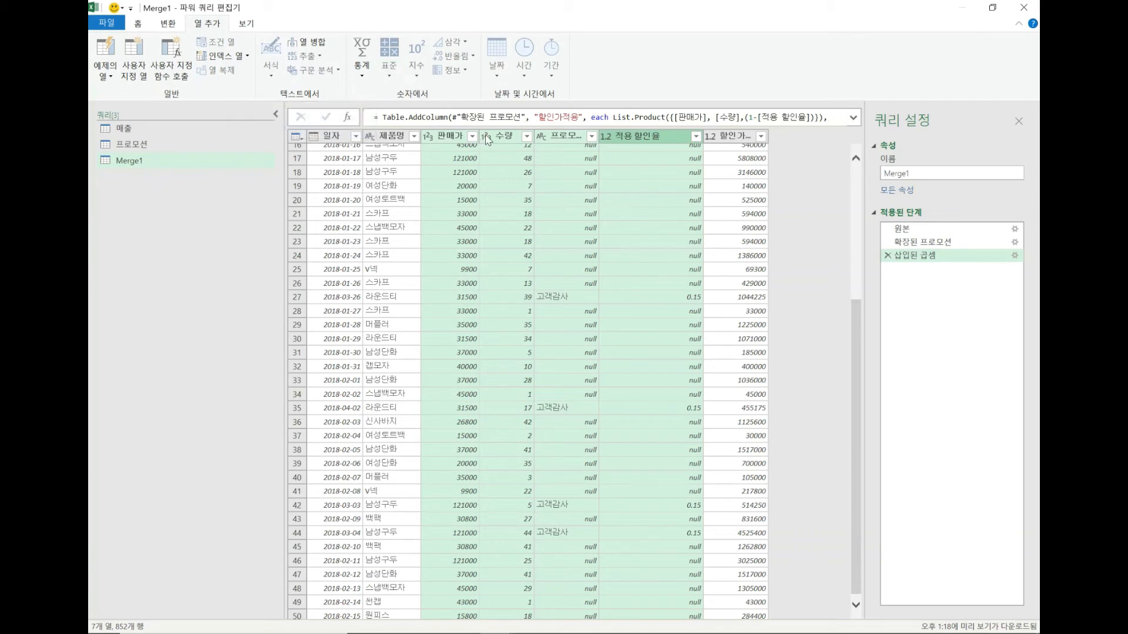
{"action": "left_click", "coordinate": [451, 138]}
{"action": "left_click", "coordinate": [499, 138], "text": "ctrl"}
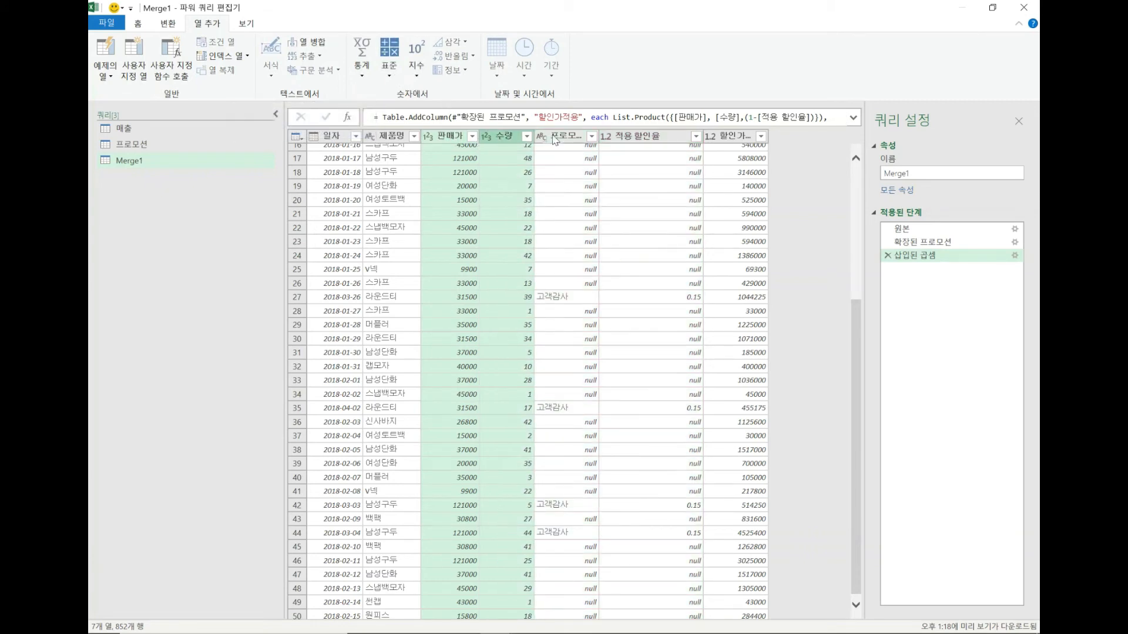
{"action": "left_click", "coordinate": [644, 139], "text": "ctrl"}
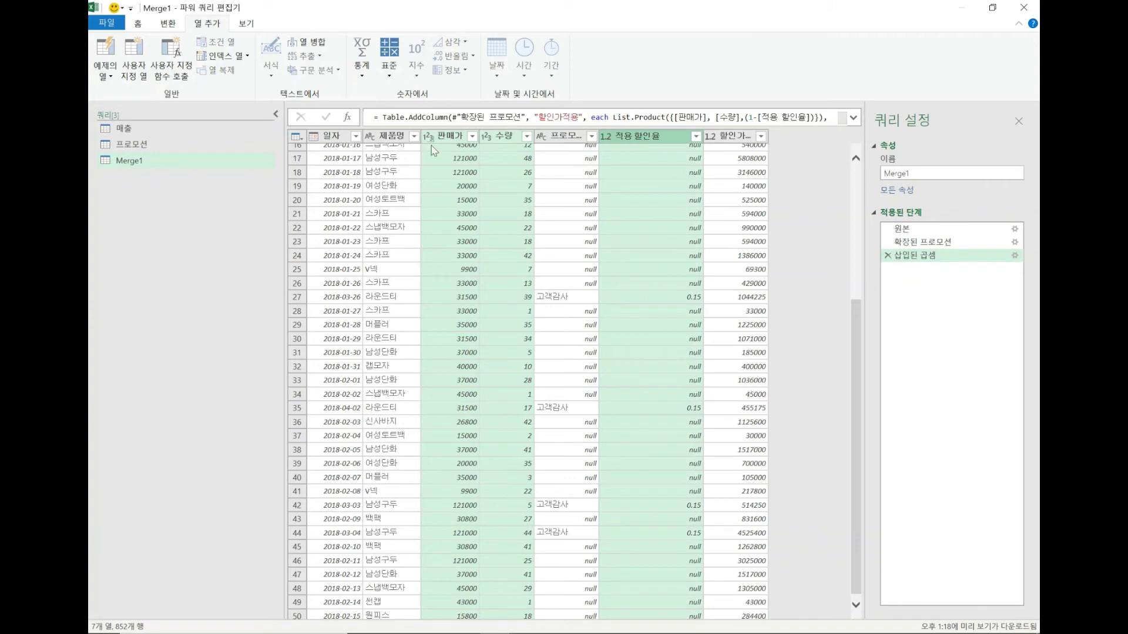
{"action": "left_click", "coordinate": [389, 70]}
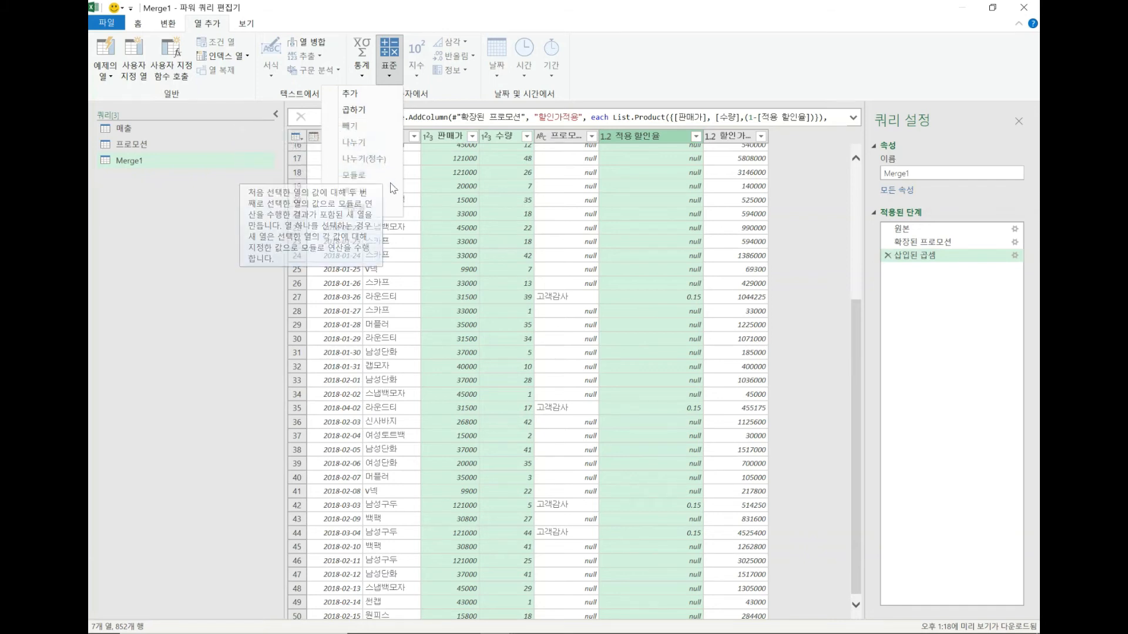
{"action": "left_click", "coordinate": [788, 192]}
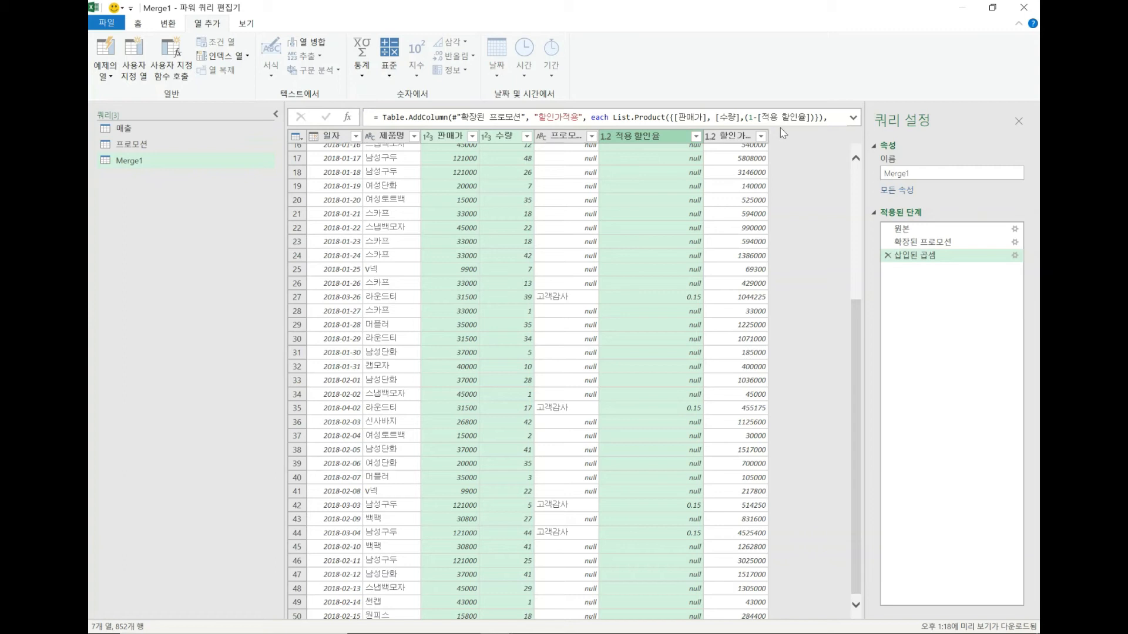
Add a new column that multiplies 판매가 by 수량.
{"action": "left_click", "coordinate": [442, 138]}
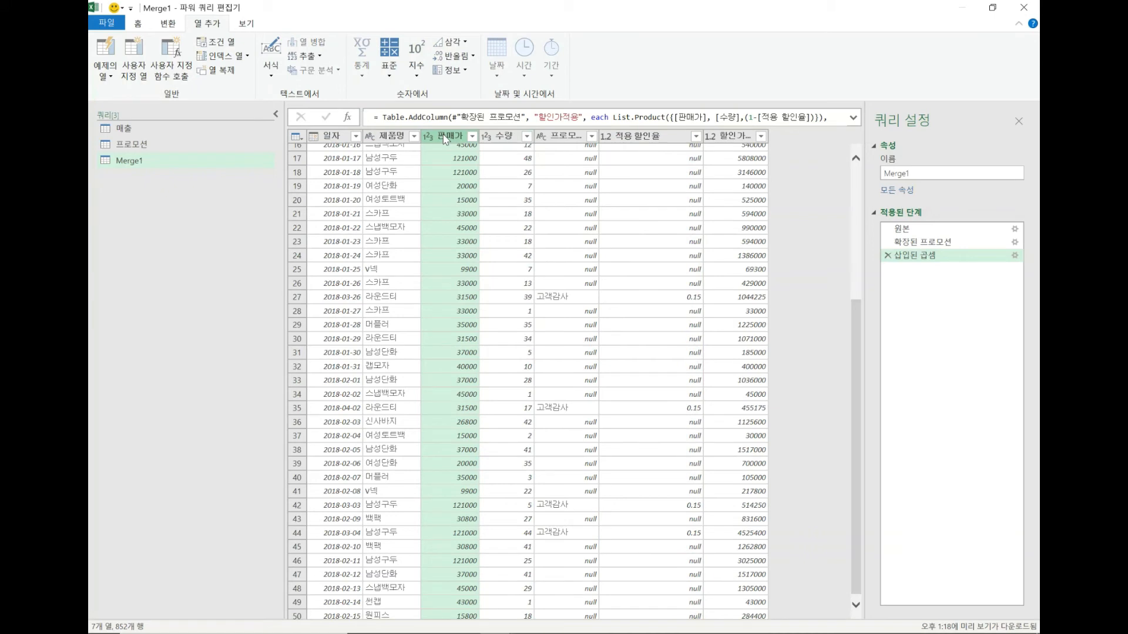
{"action": "left_click", "coordinate": [502, 136], "text": "ctrl"}
{"action": "left_click", "coordinate": [396, 77]}
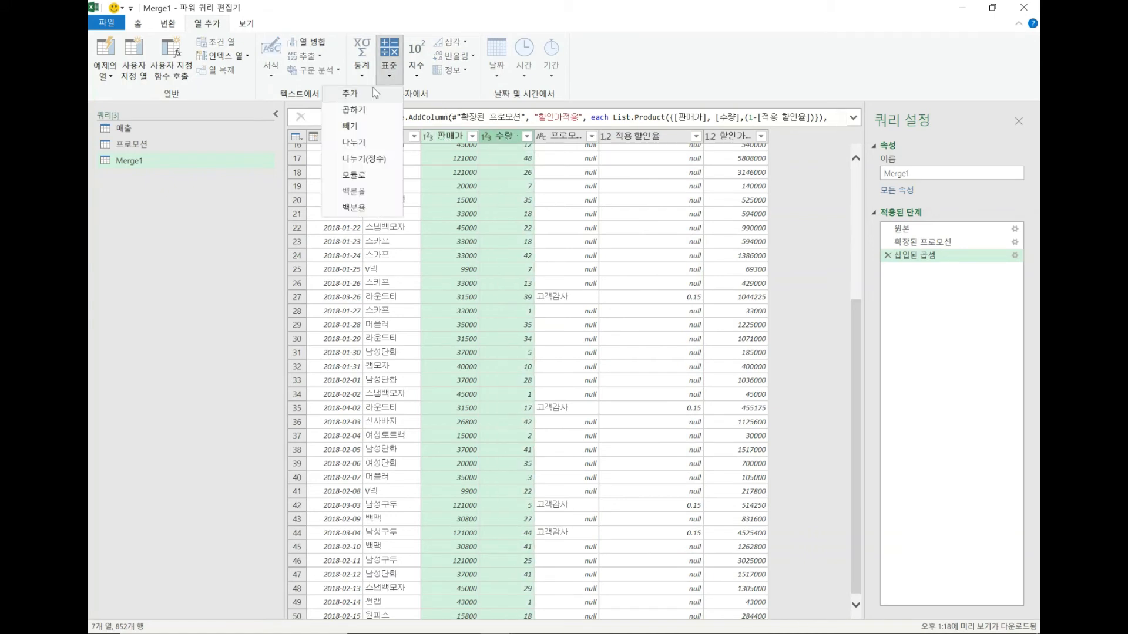
{"action": "left_click", "coordinate": [369, 116]}
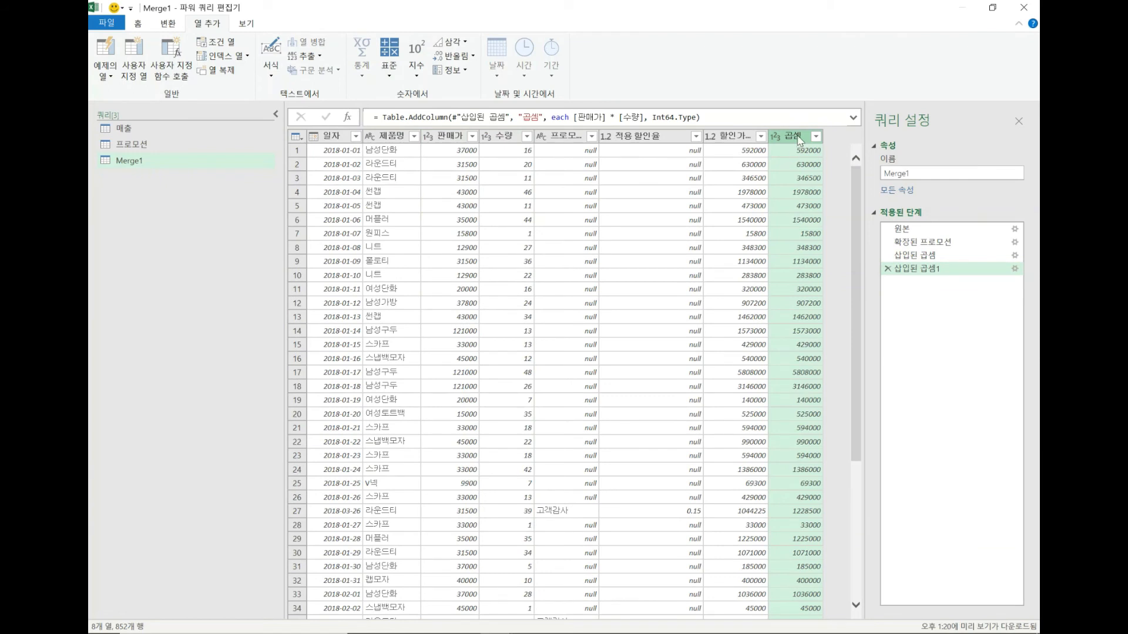
Change the new multiplication column's name in its formula to 매출(할인전).
{"action": "left_click", "coordinate": [539, 117]}
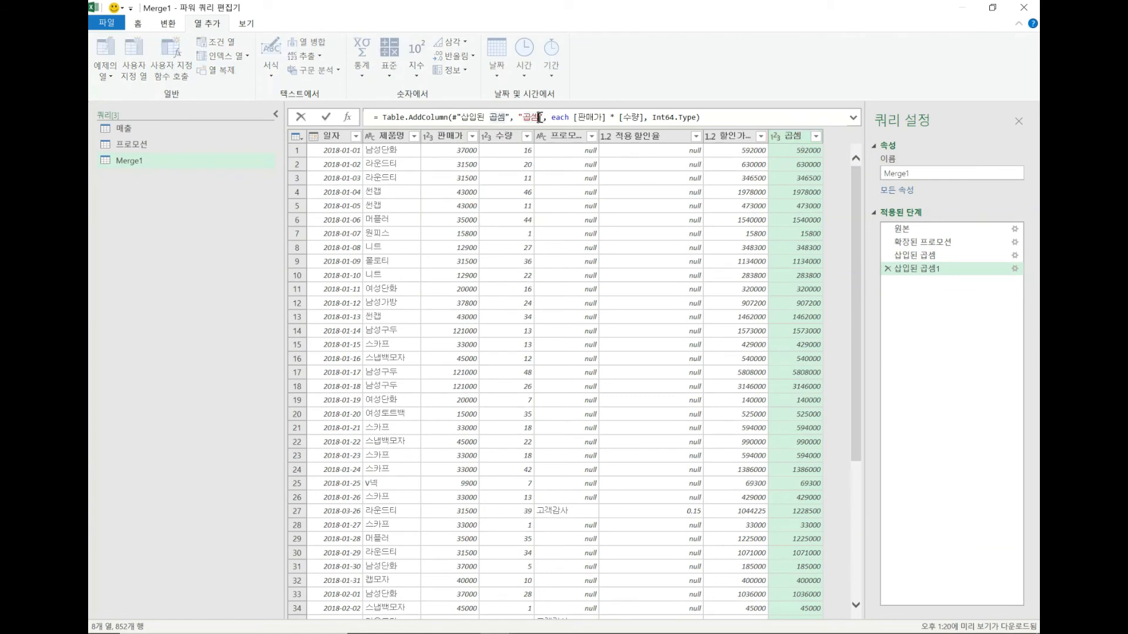
{"action": "key", "text": "BackSpace"}
{"action": "key", "text": "BackSpace"}
{"action": "type", "text": "a"}
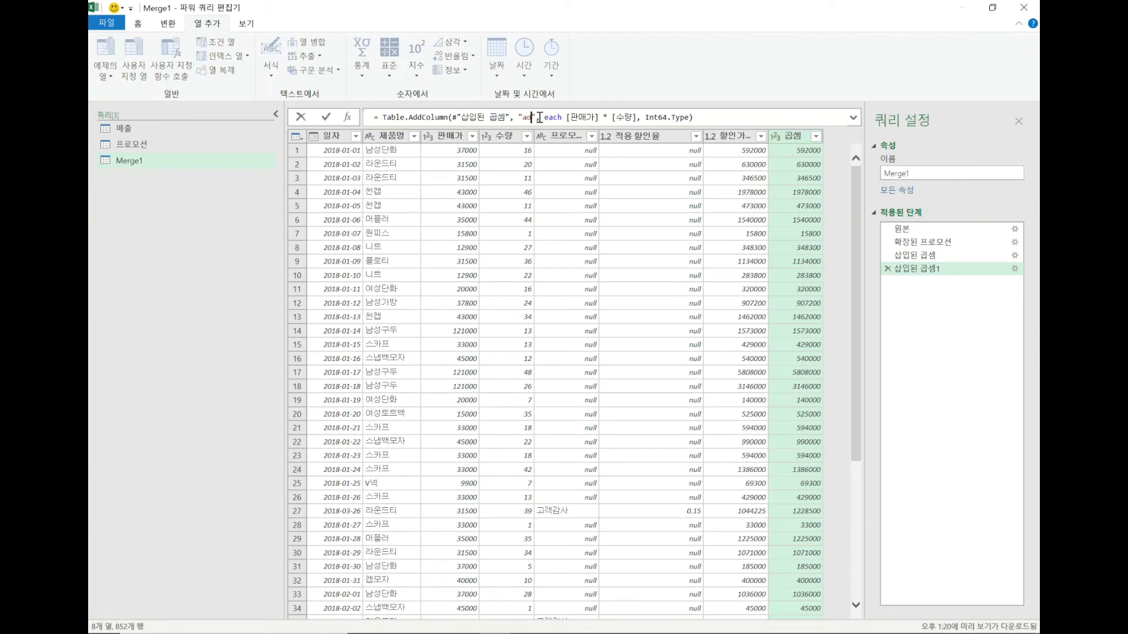
{"action": "key", "text": "BackSpace"}
{"action": "type", "text": "매출(할인전)"}
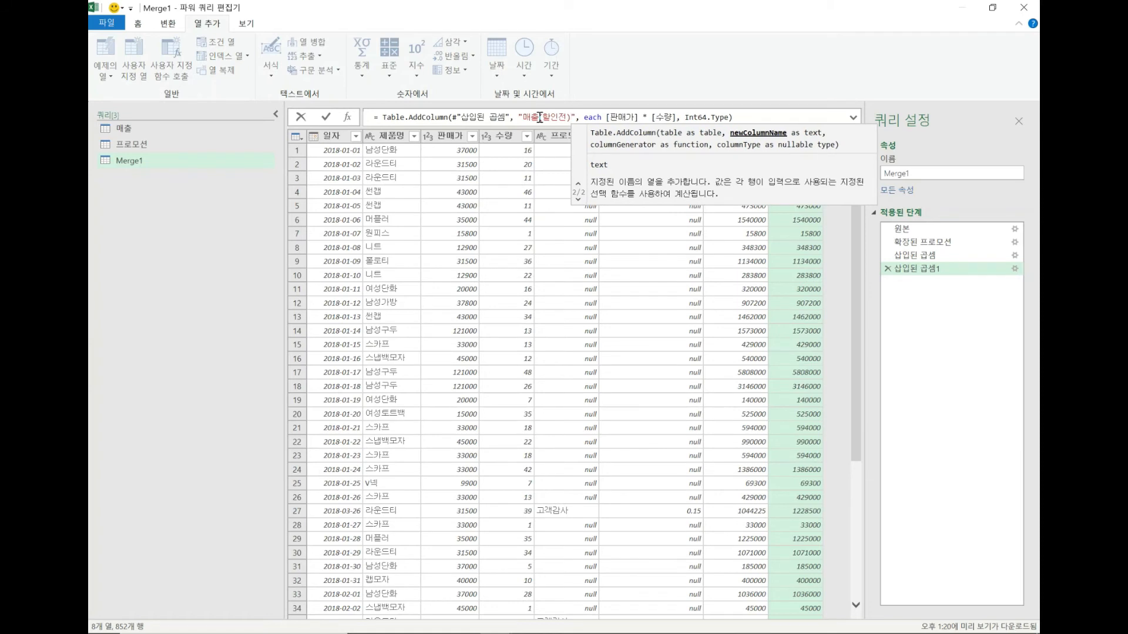
{"action": "key", "text": "Return"}
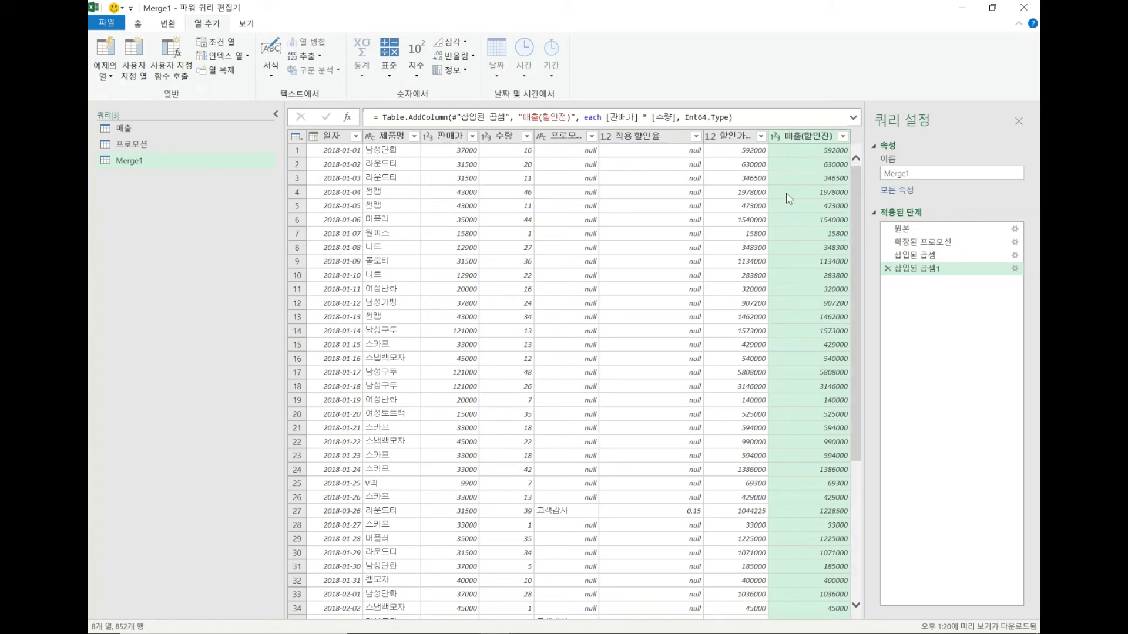
Widen the 할인가적용 column and add a new column that subtracts 할인가적용 from 매출(할인전).
{"action": "left_click_drag", "start_coordinate": [768, 132], "coordinate": [788, 133]}
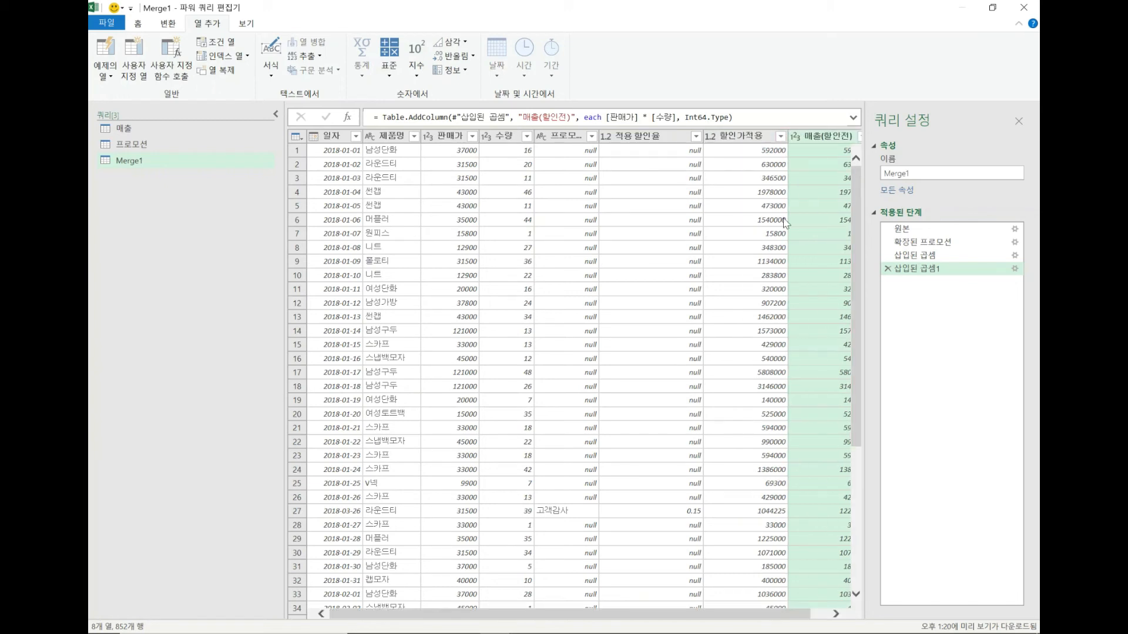
{"action": "left_click_drag", "start_coordinate": [791, 616], "coordinate": [811, 616]}
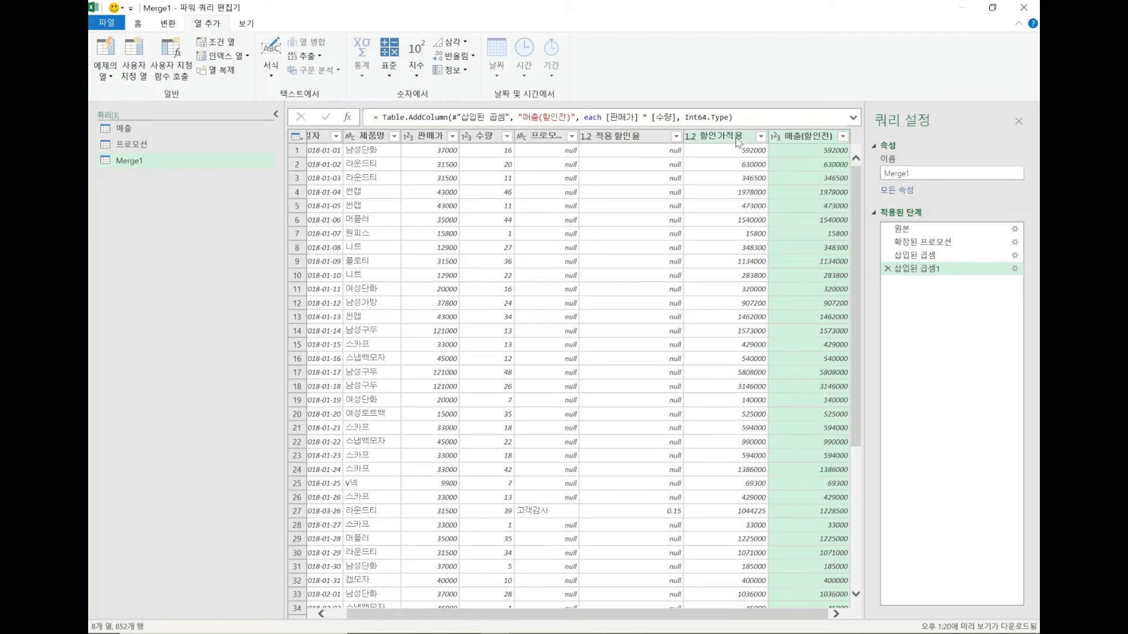
{"action": "left_click", "coordinate": [821, 140]}
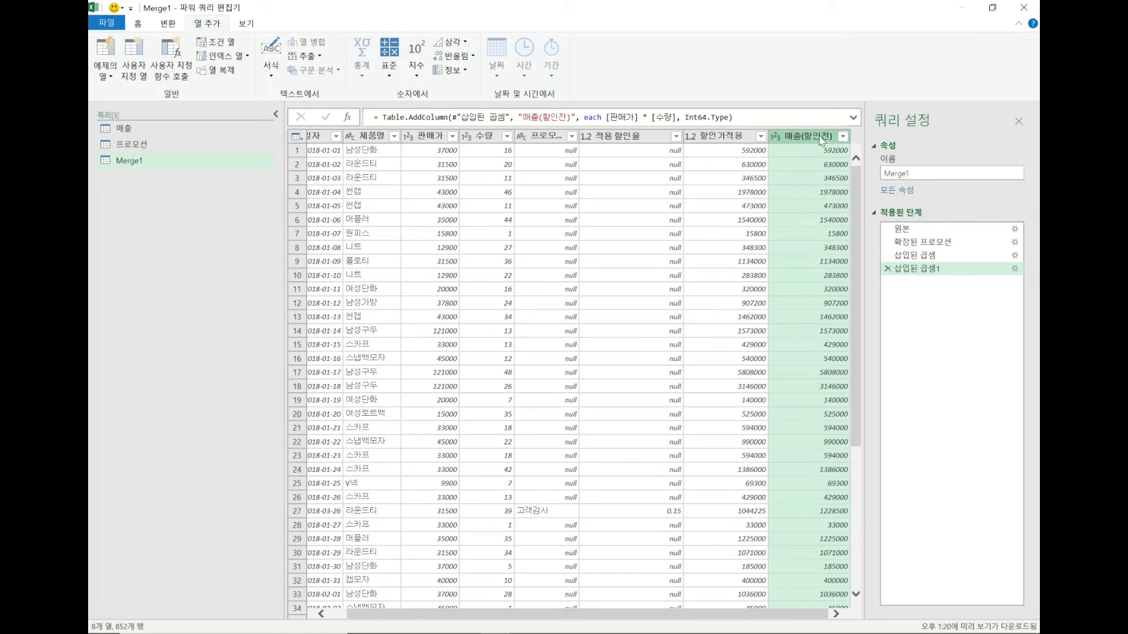
{"action": "left_click", "coordinate": [734, 140], "text": "ctrl"}
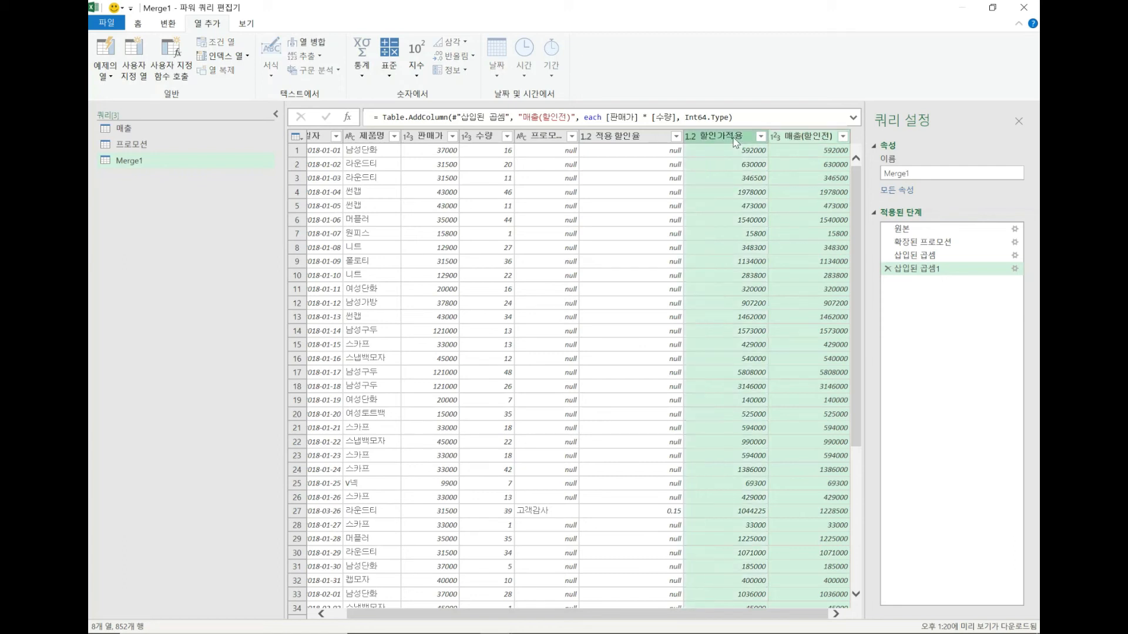
{"action": "left_click", "coordinate": [742, 139], "text": "ctrl"}
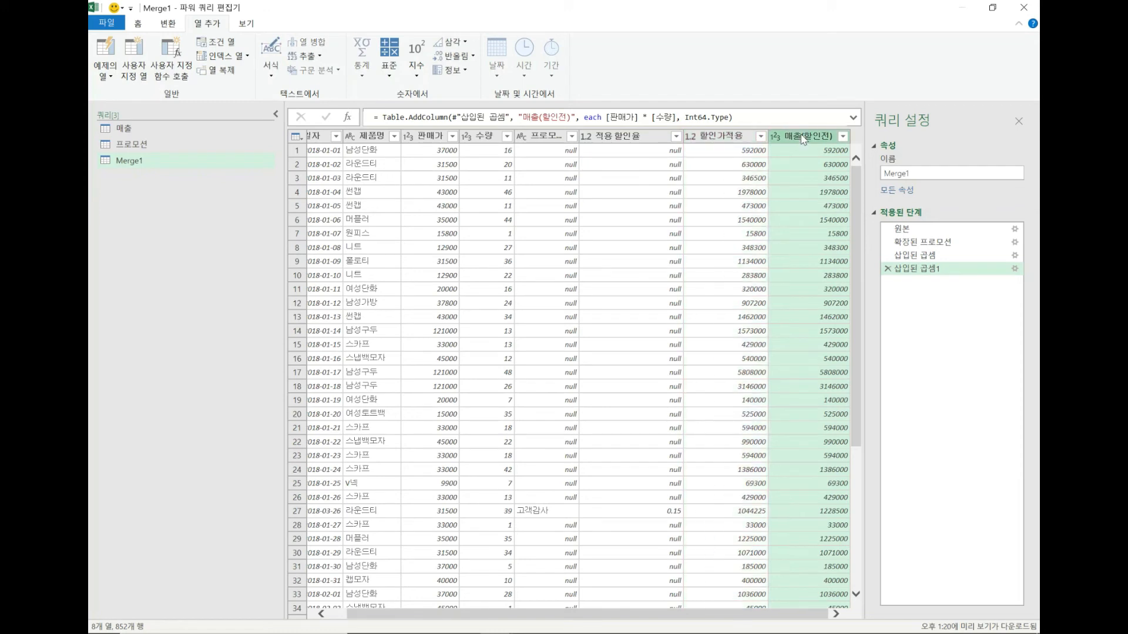
{"action": "left_click", "coordinate": [733, 139], "text": "ctrl"}
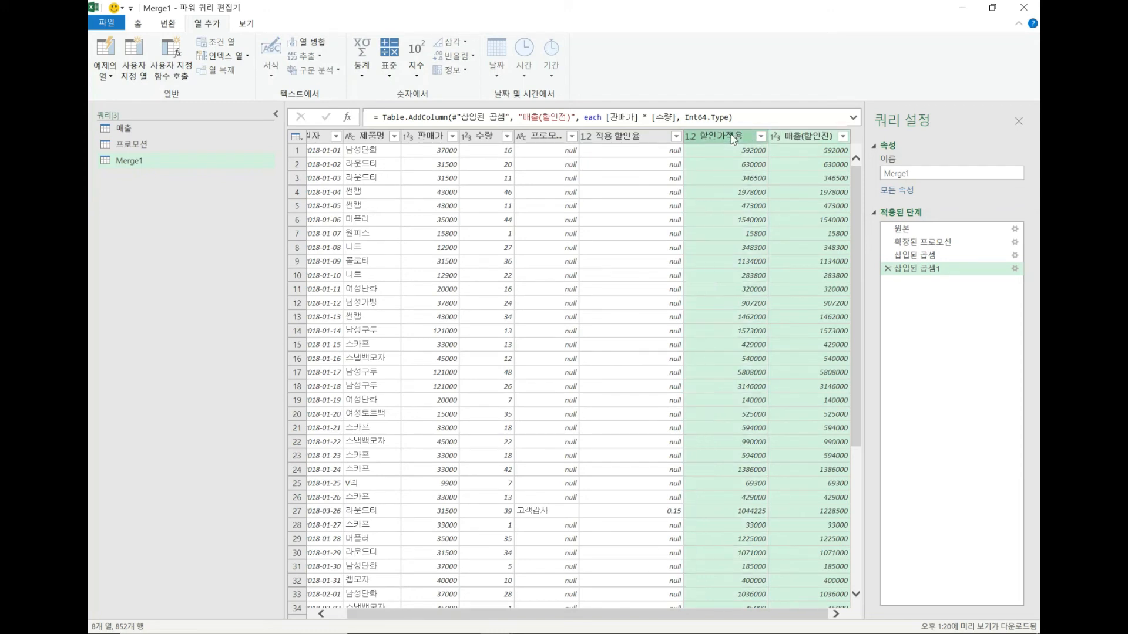
{"action": "left_click", "coordinate": [390, 74]}
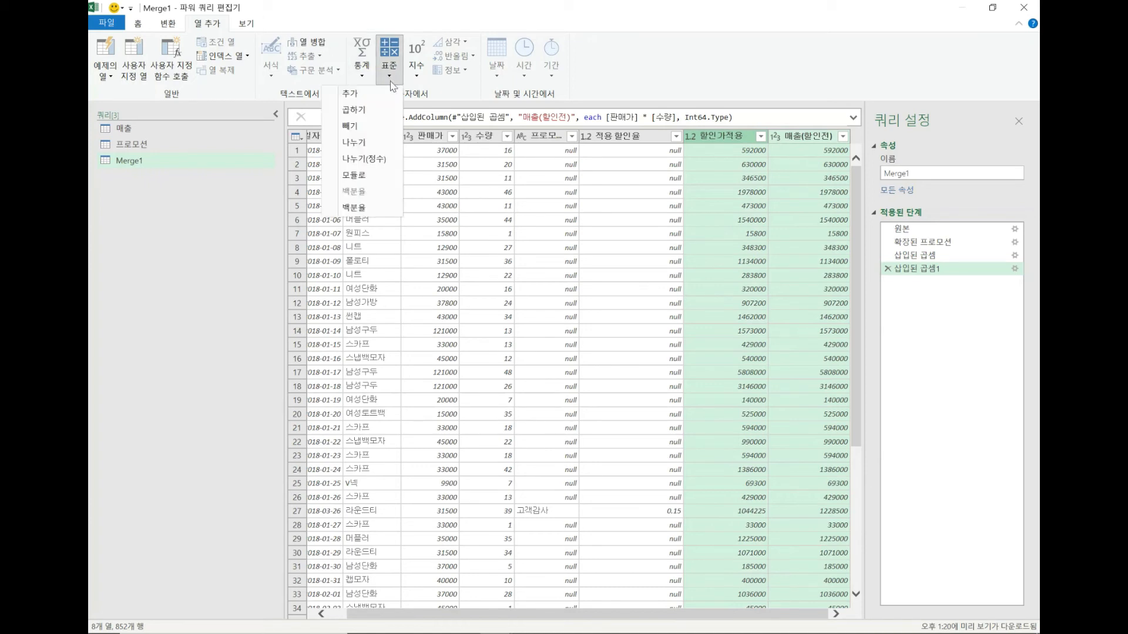
{"action": "left_click", "coordinate": [375, 124]}
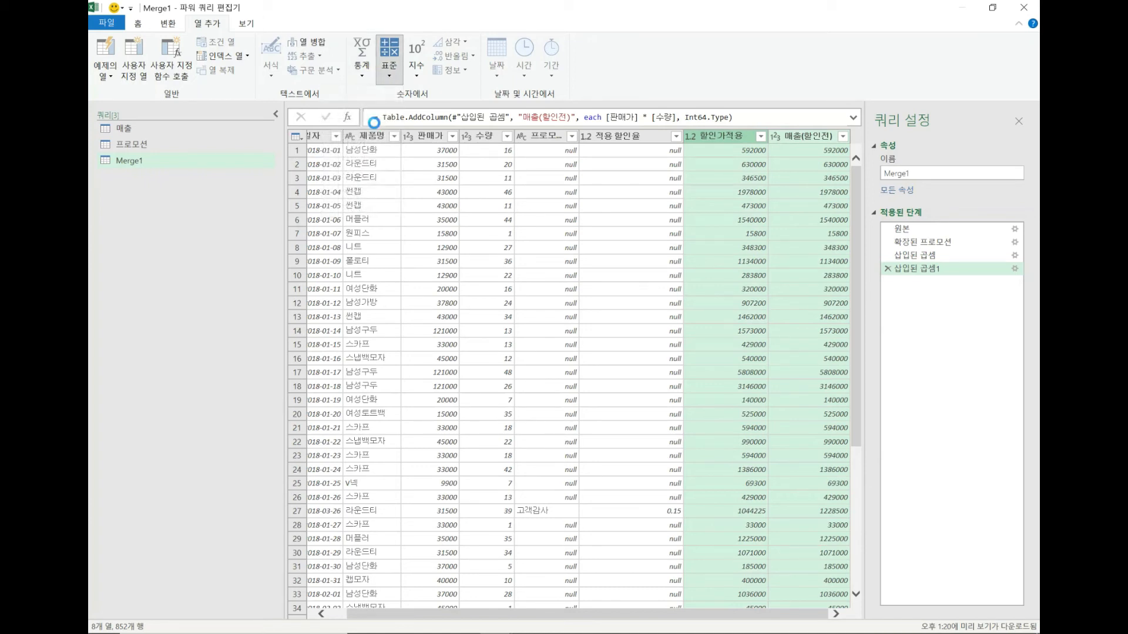
Change the subtraction column's name in its formula to Gap and check its rows.
{"action": "left_click", "coordinate": [544, 121]}
{"action": "key", "text": "BackSpace"}
{"action": "key", "text": "BackSpace"}
{"action": "type", "text": "ㅊ"}
{"action": "type", "text": "ap"}
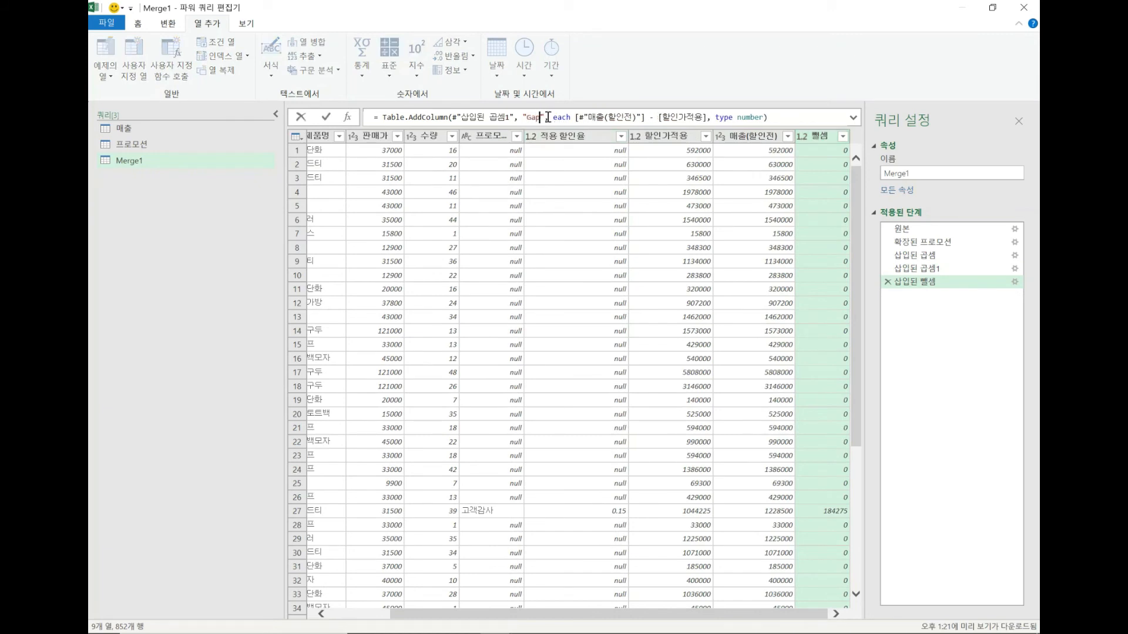
{"action": "key", "text": "Return"}
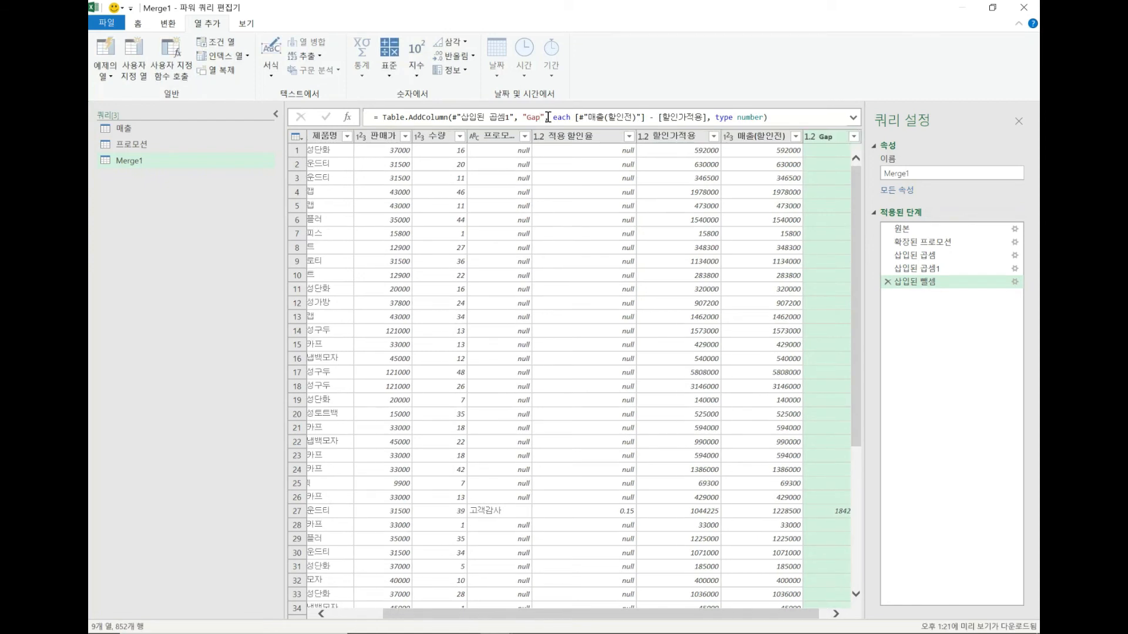
{"action": "left_click", "coordinate": [825, 616]}
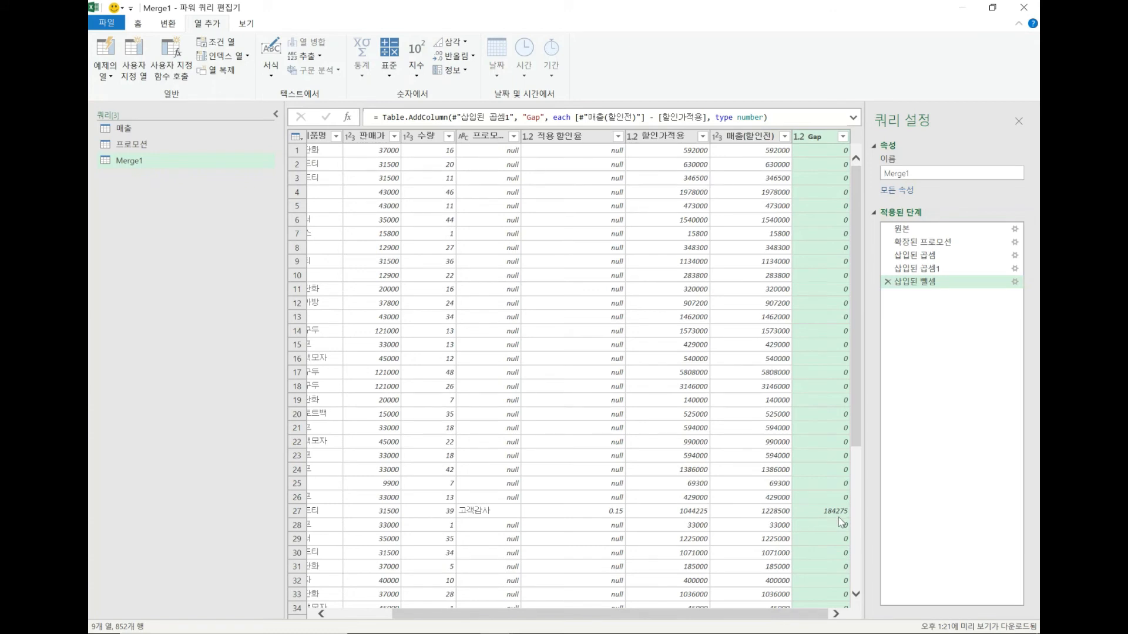
Remove the 판매가, 수량 and 적용 할인율 columns from the merged query.
{"action": "left_click_drag", "start_coordinate": [811, 614], "coordinate": [631, 563]}
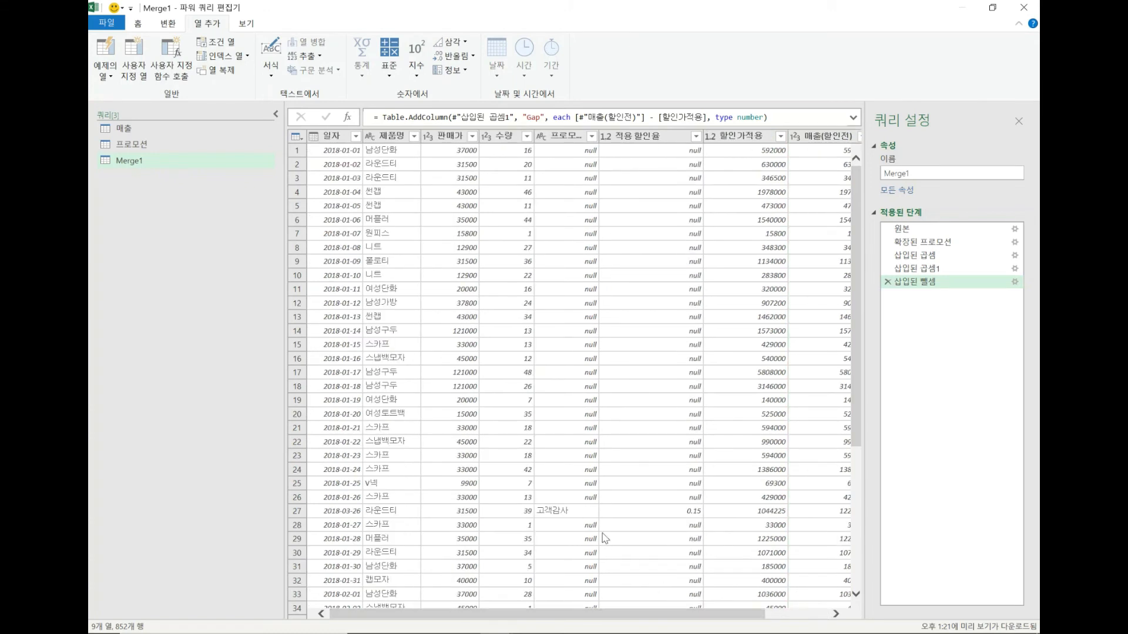
{"action": "left_click", "coordinate": [451, 135]}
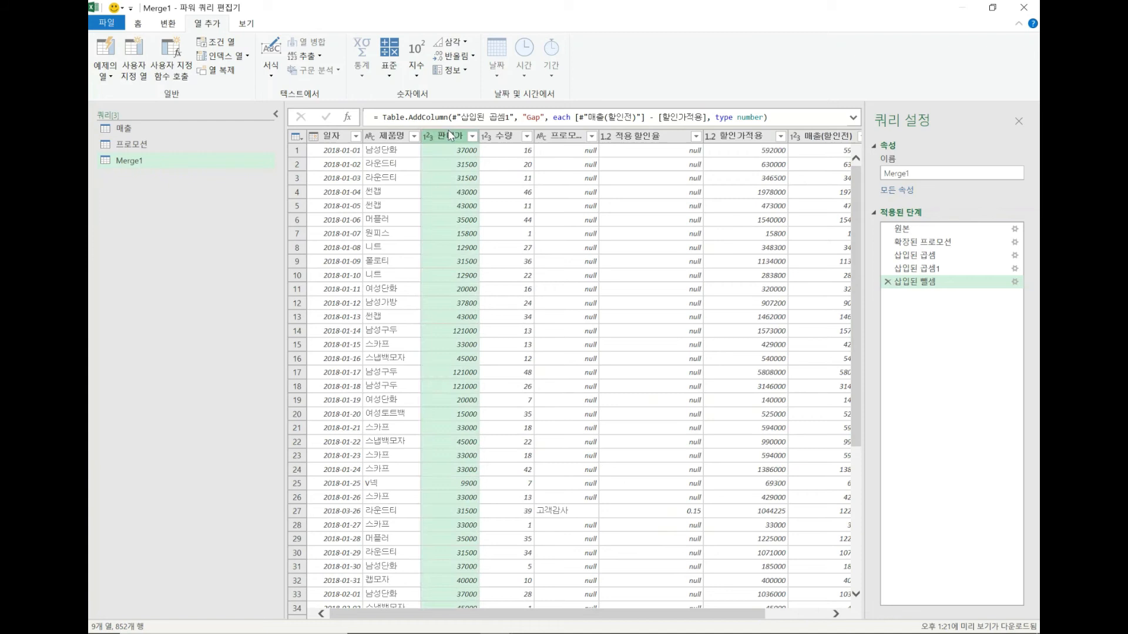
{"action": "left_click", "coordinate": [502, 137], "text": "ctrl"}
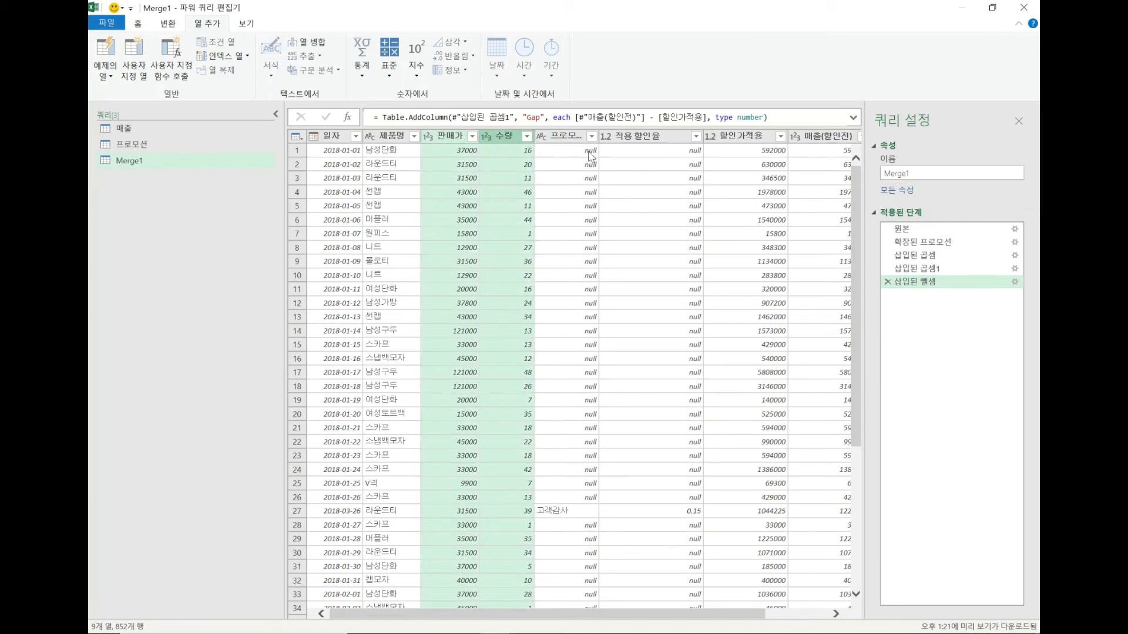
{"action": "left_click", "coordinate": [651, 141], "text": "ctrl"}
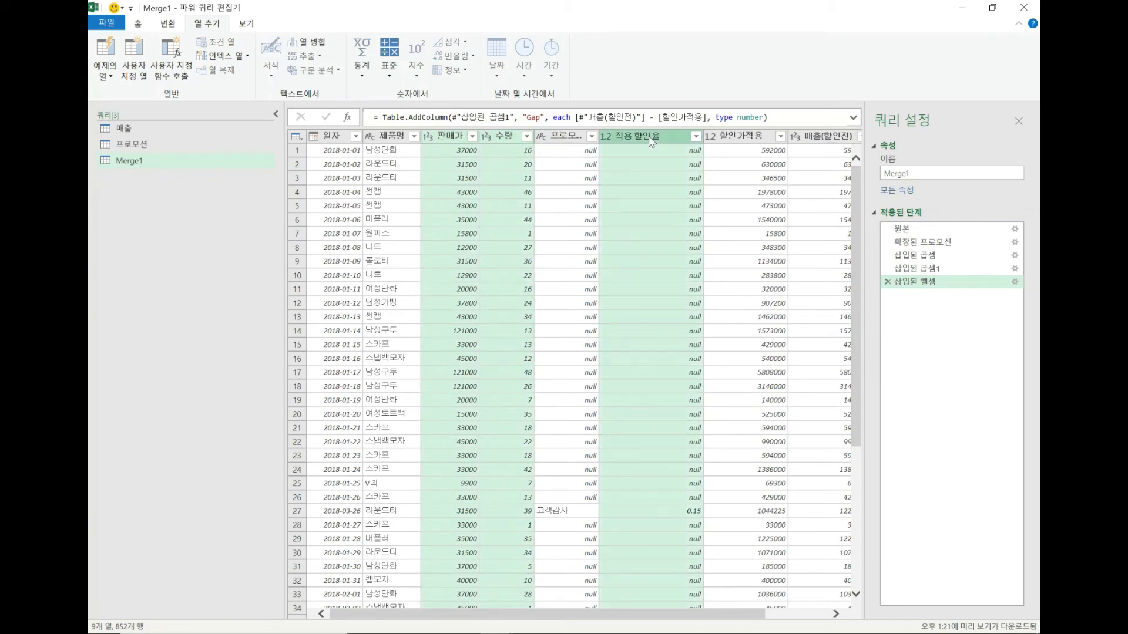
{"action": "right_click", "coordinate": [651, 141]}
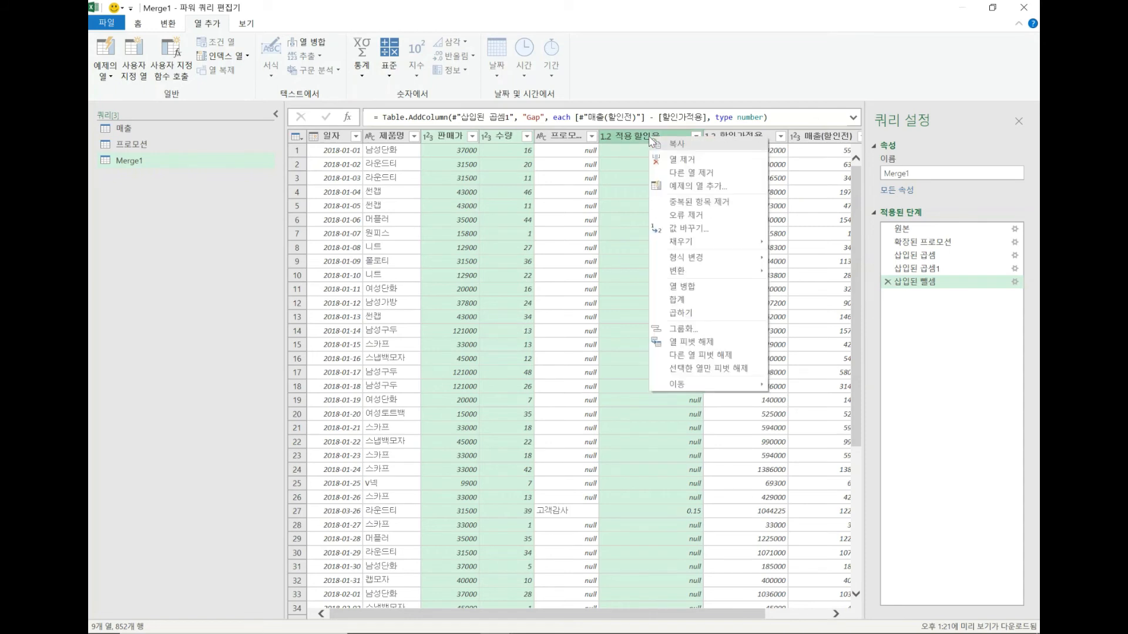
{"action": "left_click", "coordinate": [669, 156]}
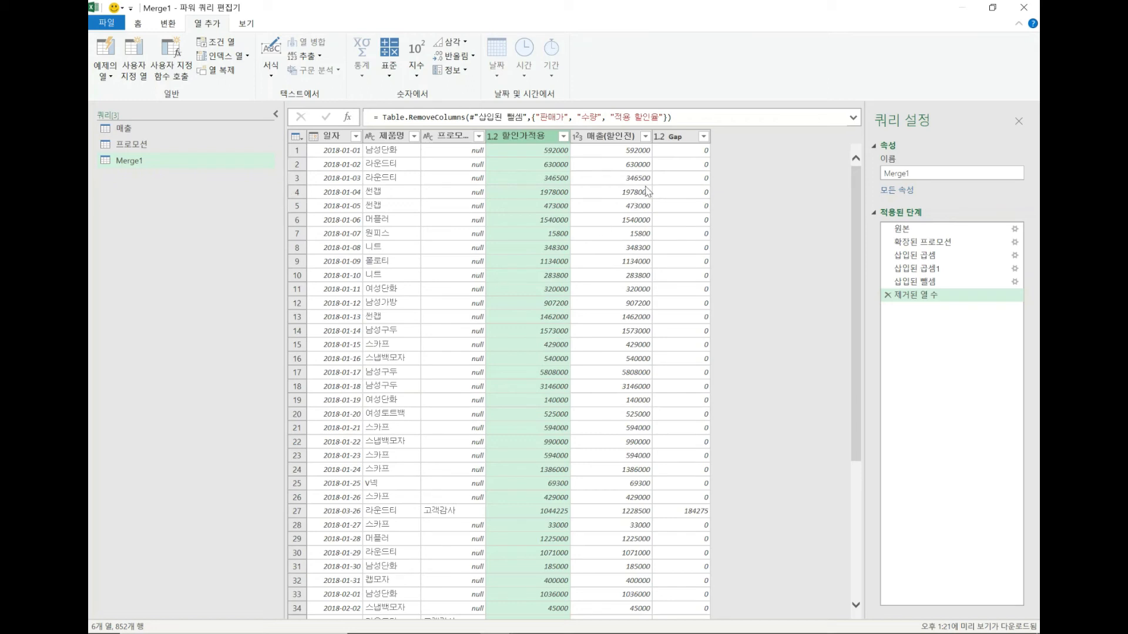
Add a year column derived from the 일자 column of the Merge1 query.
{"action": "left_click", "coordinate": [338, 137]}
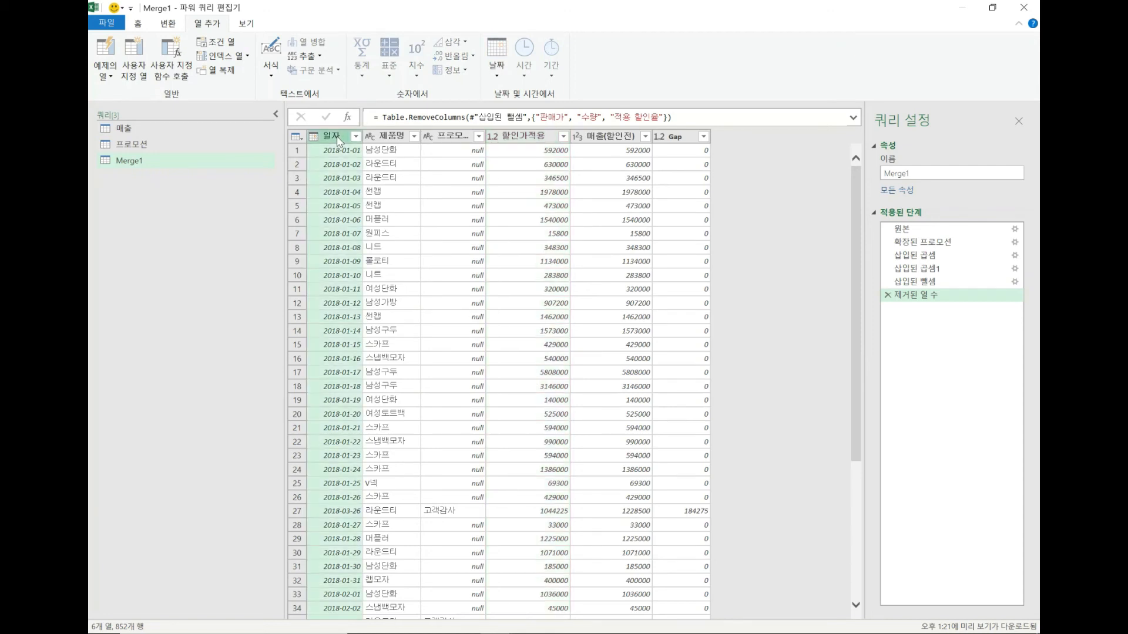
{"action": "right_click", "coordinate": [338, 139]}
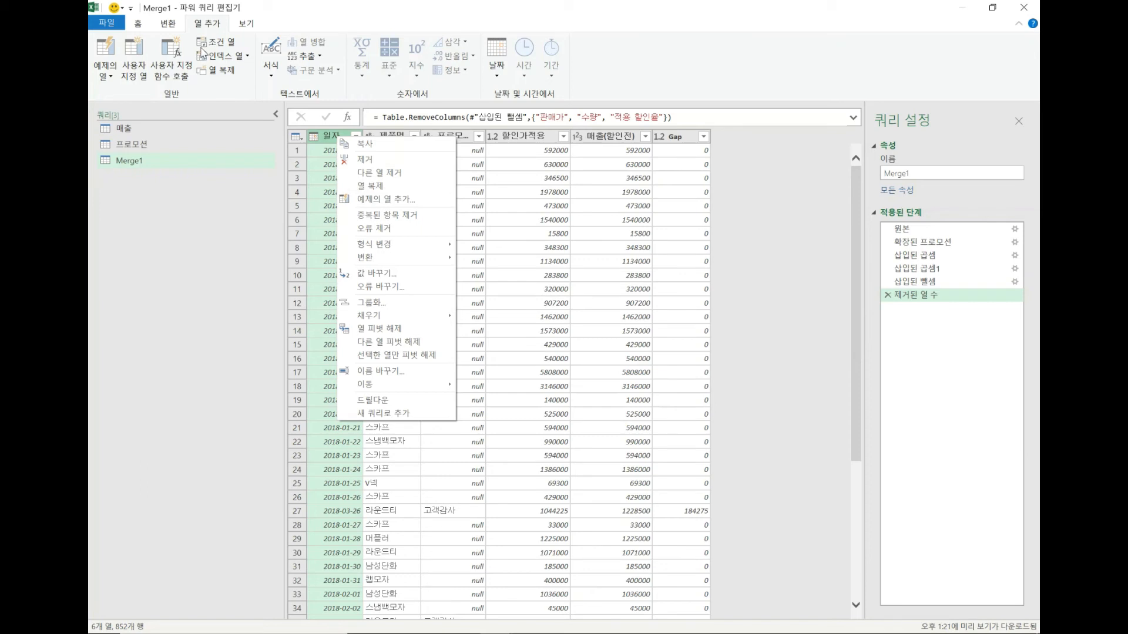
{"action": "left_click", "coordinate": [218, 26]}
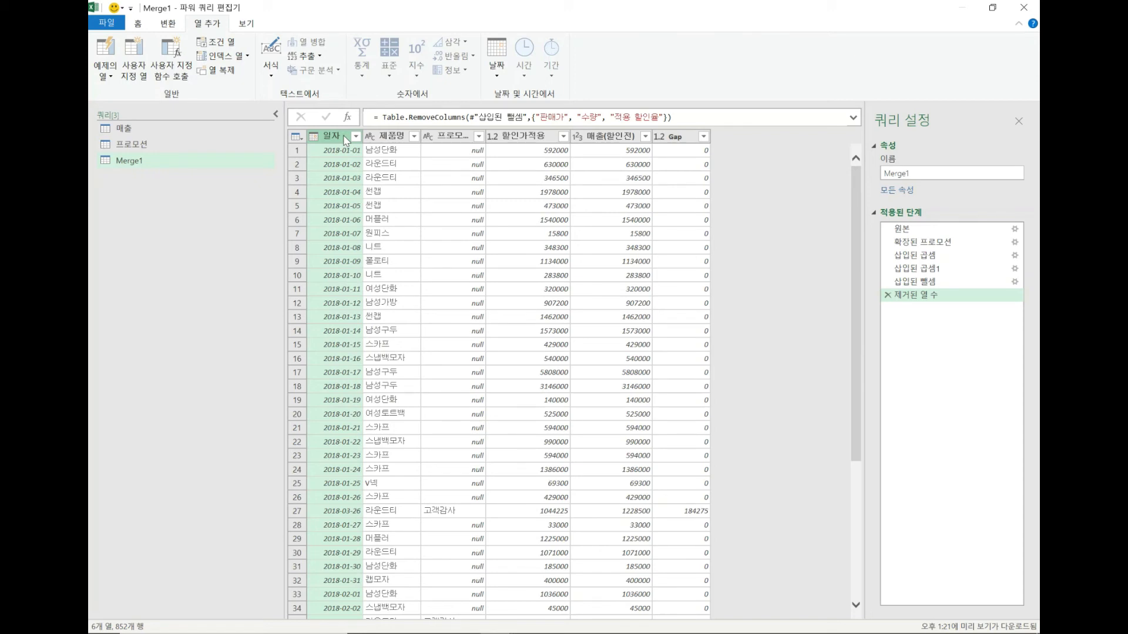
{"action": "left_click", "coordinate": [497, 77]}
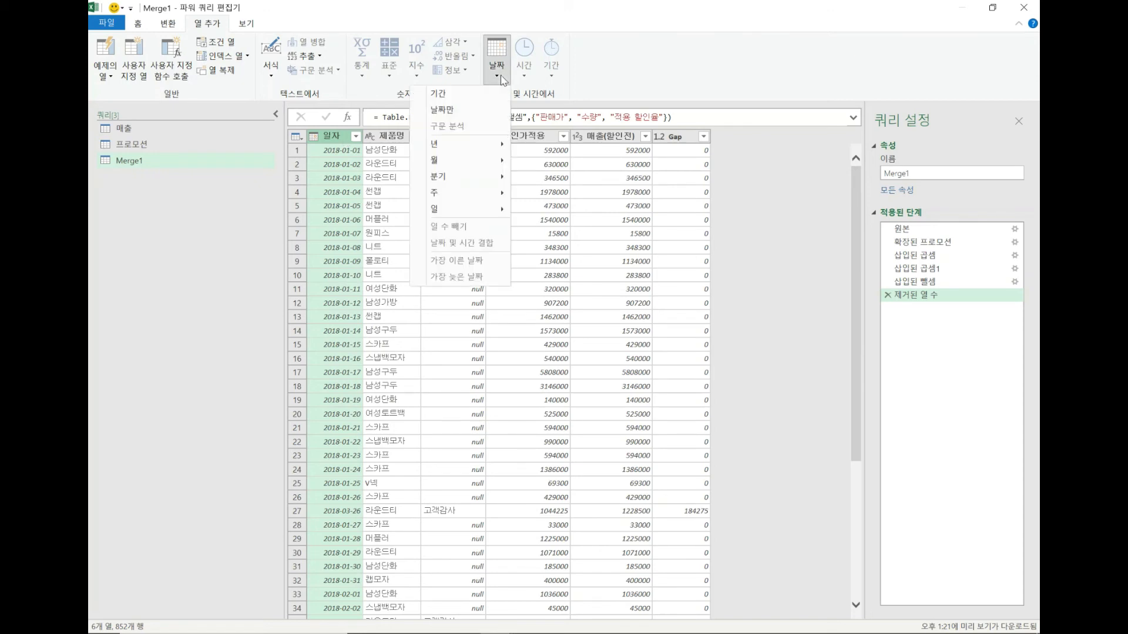
{"action": "mouse_move", "coordinate": [473, 144]}
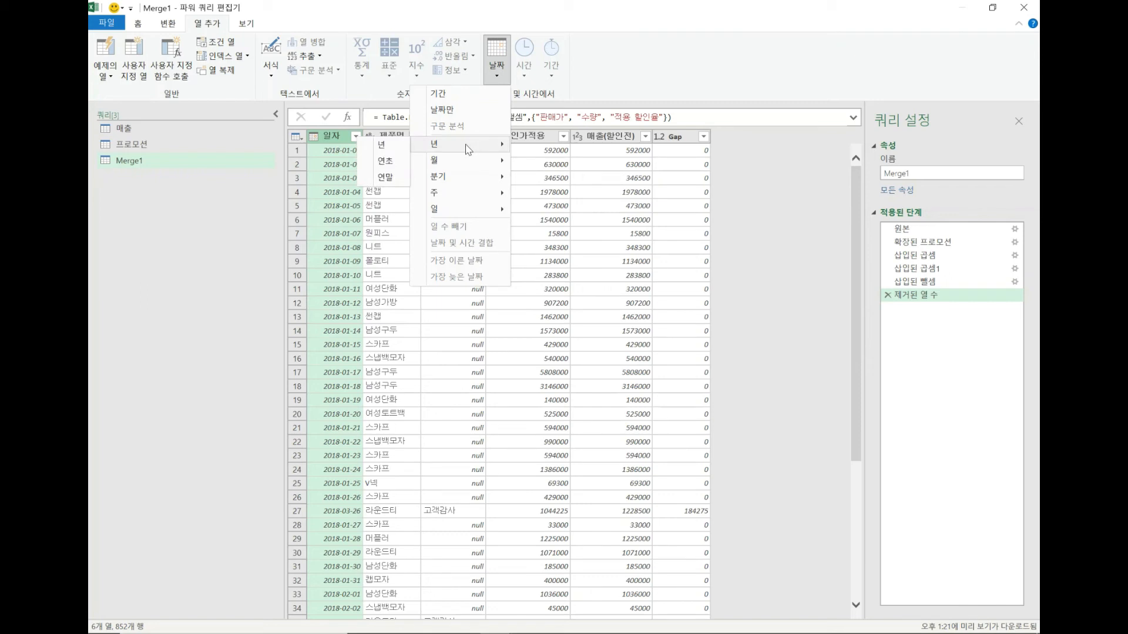
{"action": "left_click", "coordinate": [397, 150]}
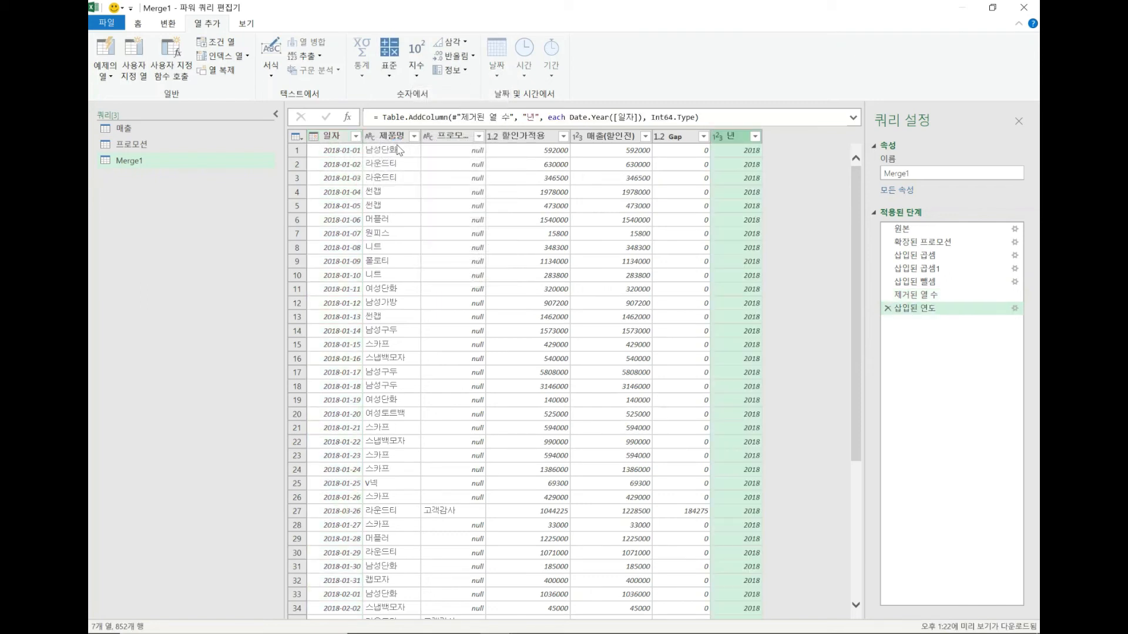
Add a month name column derived from 일자 and remove the 일자 column.
{"action": "left_click", "coordinate": [334, 137]}
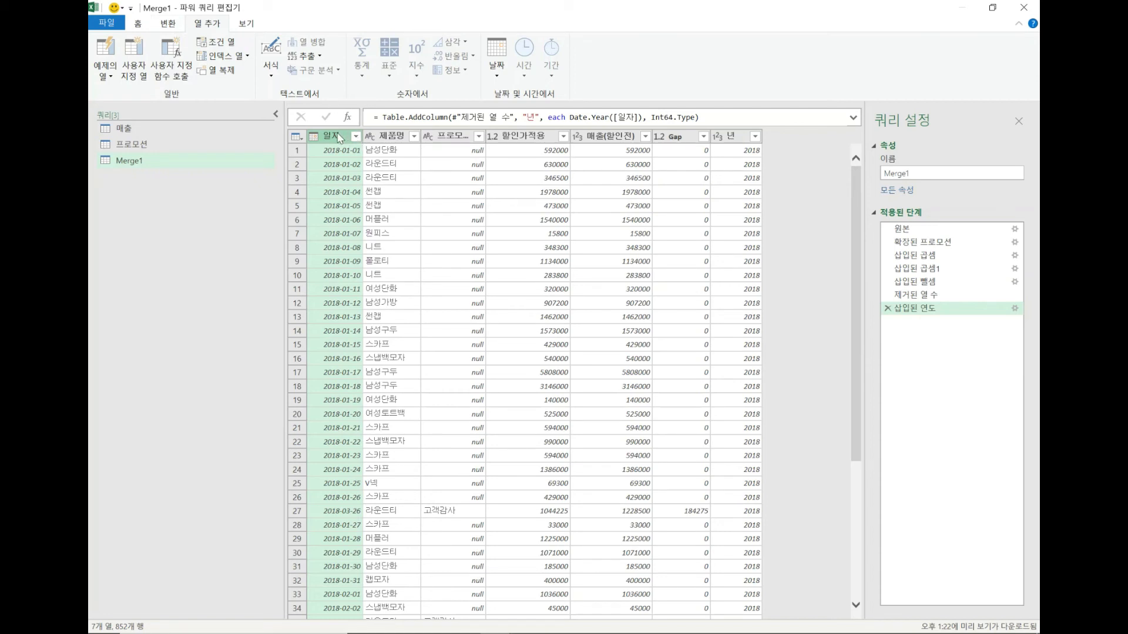
{"action": "left_click", "coordinate": [498, 75]}
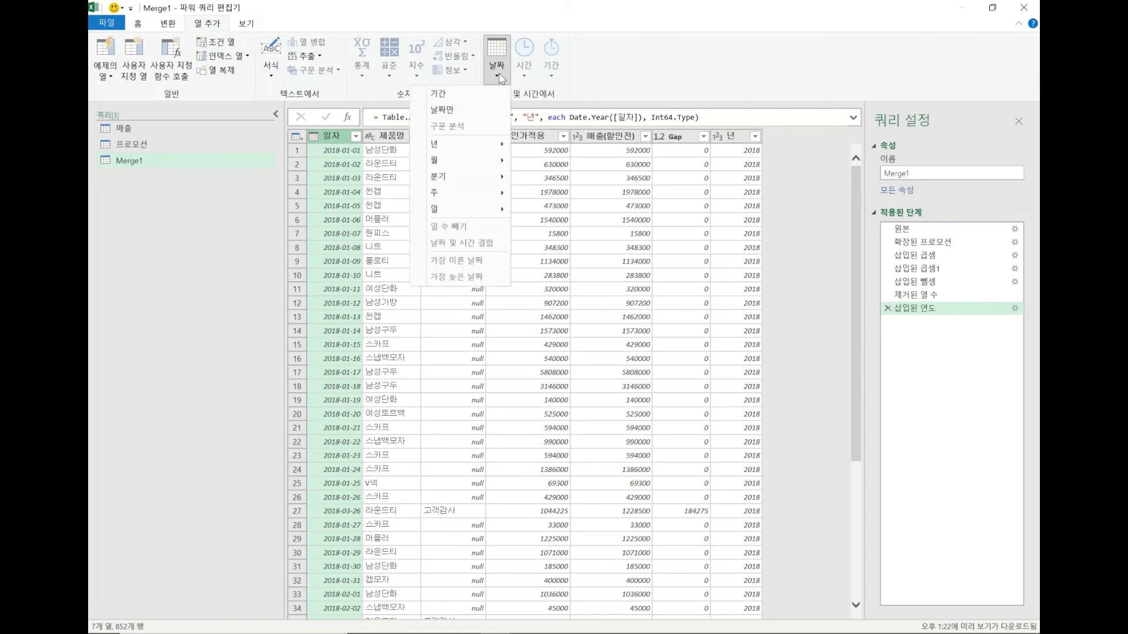
{"action": "mouse_move", "coordinate": [444, 160]}
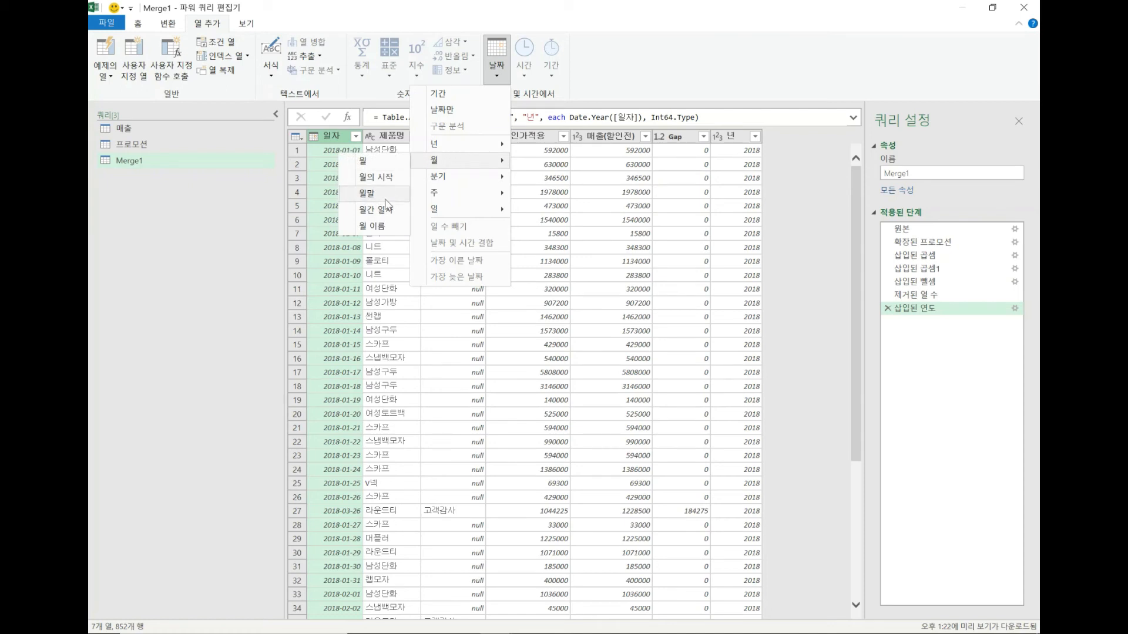
{"action": "left_click", "coordinate": [382, 231]}
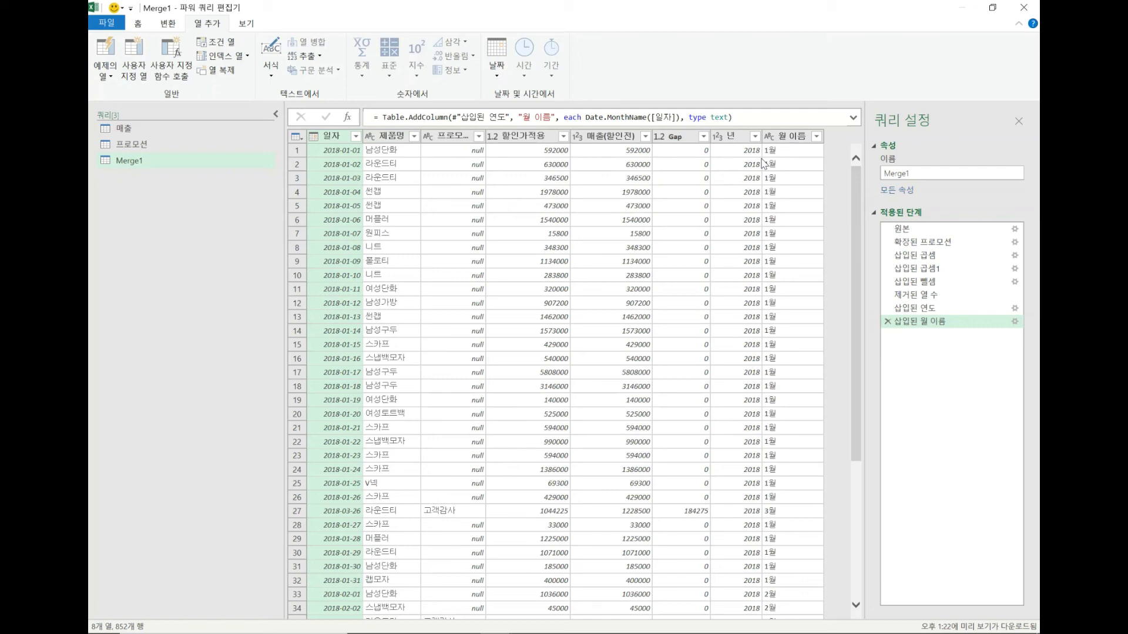
{"action": "right_click", "coordinate": [342, 140]}
{"action": "left_click", "coordinate": [364, 164]}
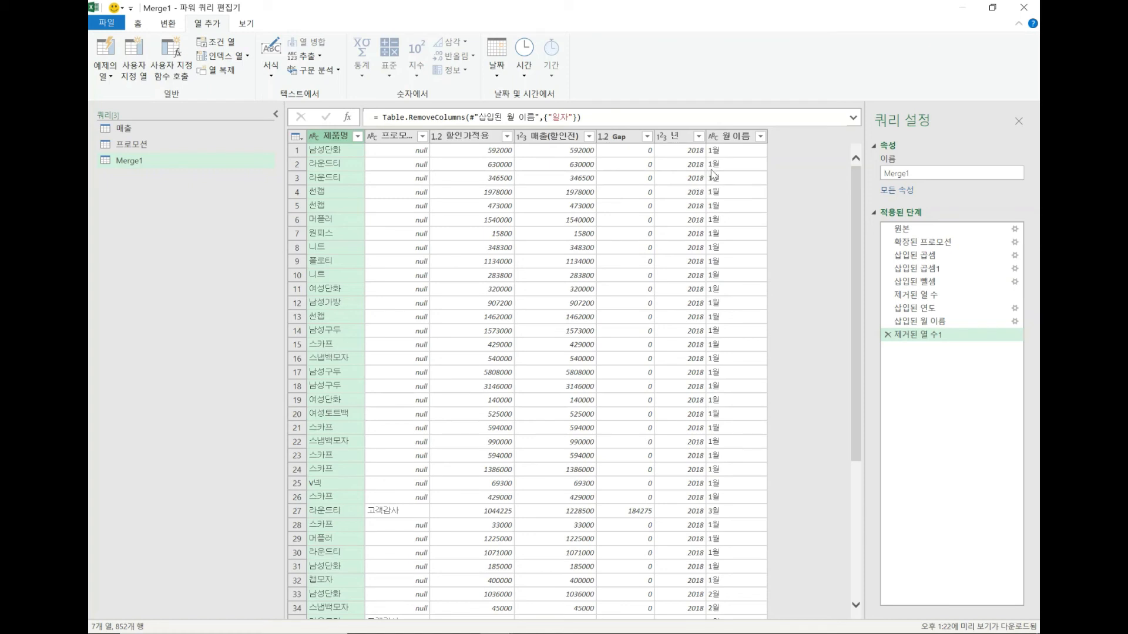
Start a Group By on the 프로모션명, 년 and 월 이름 columns.
{"action": "left_click", "coordinate": [681, 137]}
{"action": "left_click", "coordinate": [733, 141], "text": "shift"}
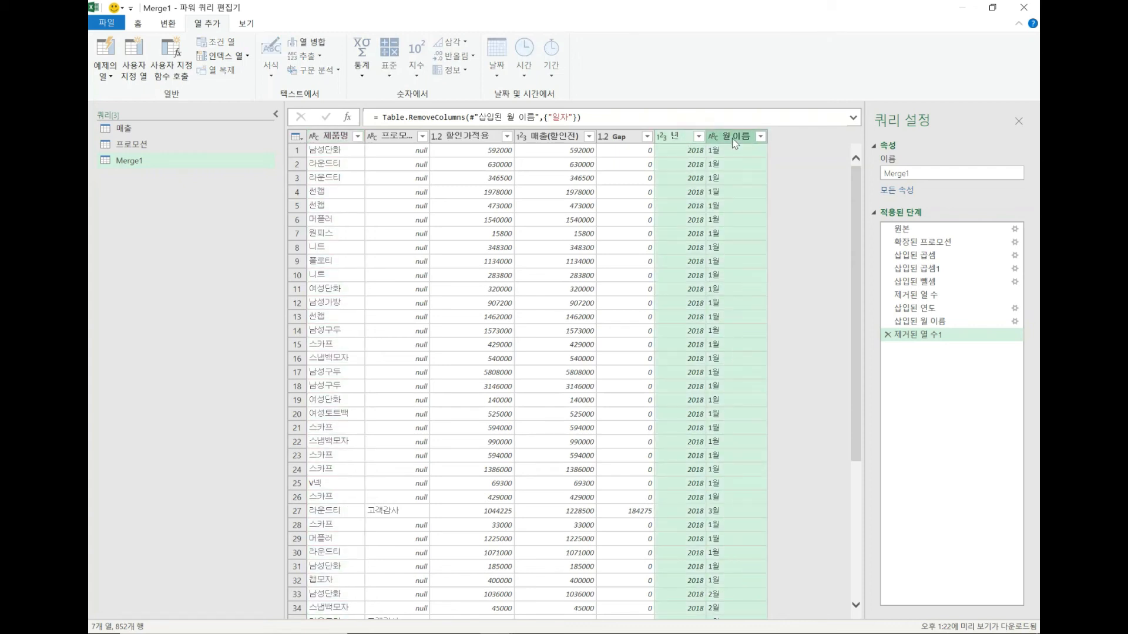
{"action": "left_click", "coordinate": [395, 138], "text": "ctrl"}
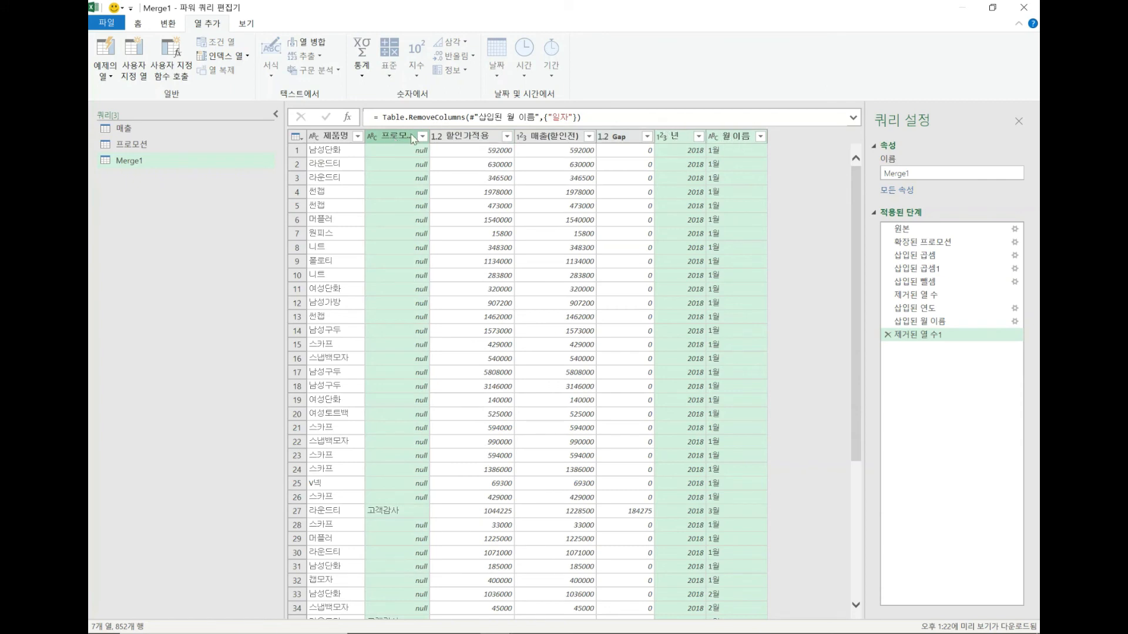
{"action": "left_click", "coordinate": [141, 24]}
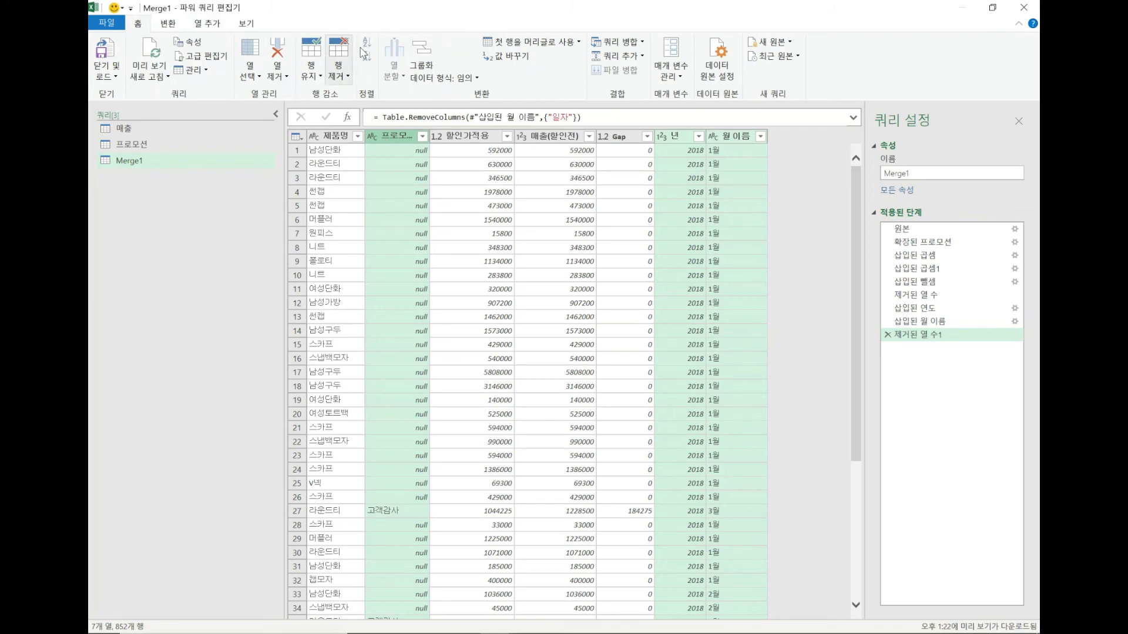
{"action": "left_click", "coordinate": [420, 55]}
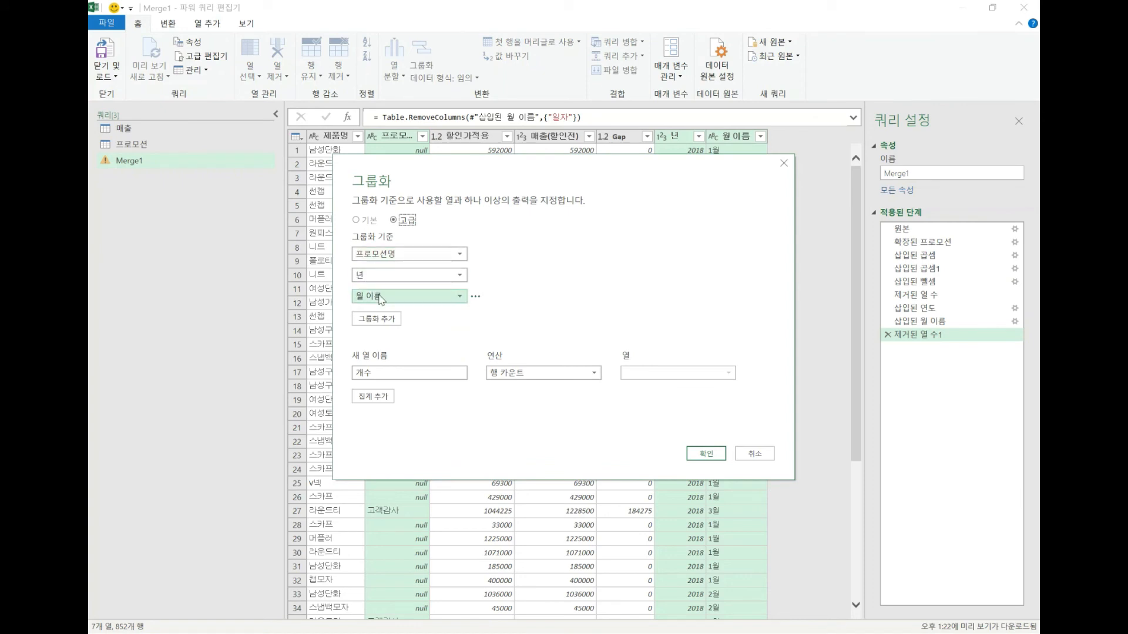
Define two sum aggregations in the grouping, one for 매출(할인전) and one for 할인가적용.
{"action": "left_click", "coordinate": [531, 372]}
{"action": "left_click", "coordinate": [521, 391]}
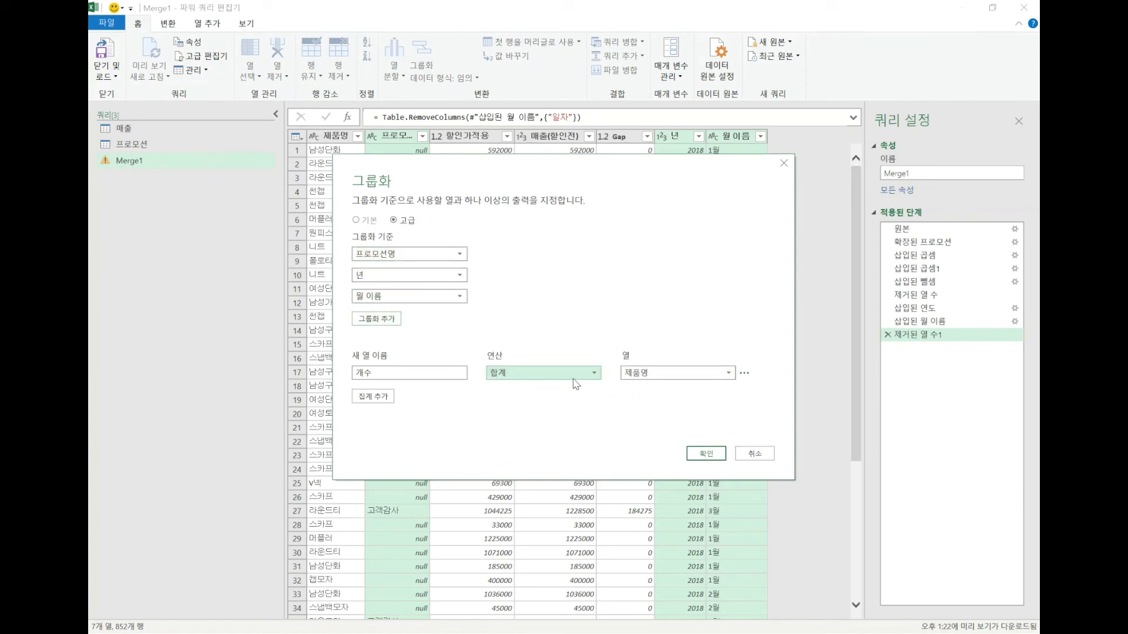
{"action": "left_click", "coordinate": [379, 397]}
{"action": "left_click", "coordinate": [681, 373]}
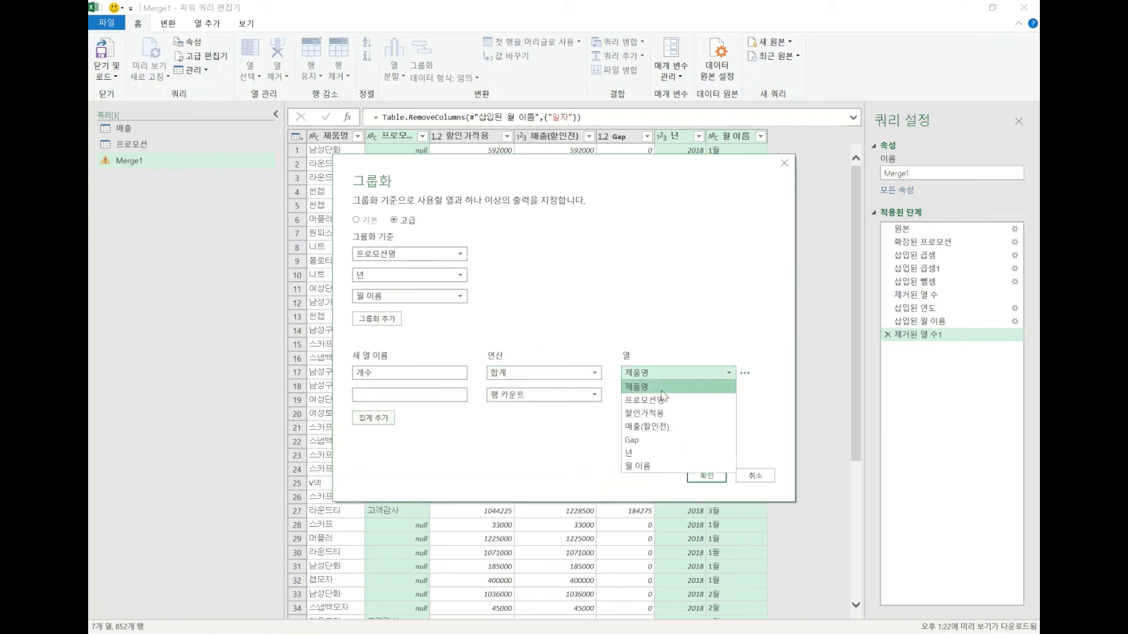
{"action": "left_click", "coordinate": [654, 434]}
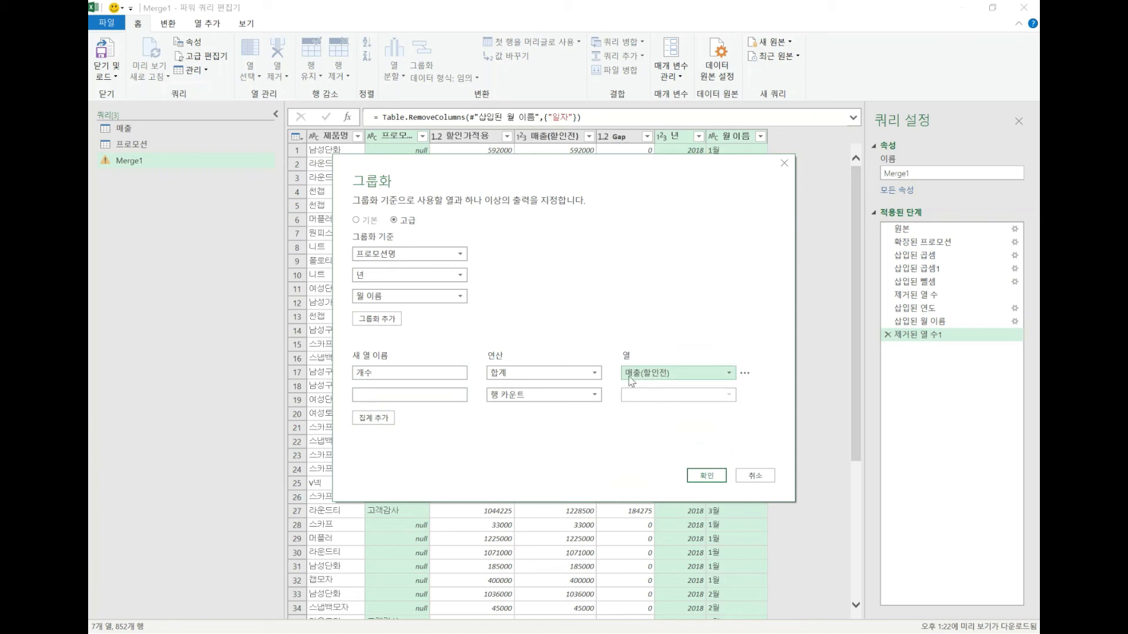
{"action": "left_click", "coordinate": [594, 395]}
{"action": "left_click", "coordinate": [517, 408]}
{"action": "left_click", "coordinate": [655, 395]}
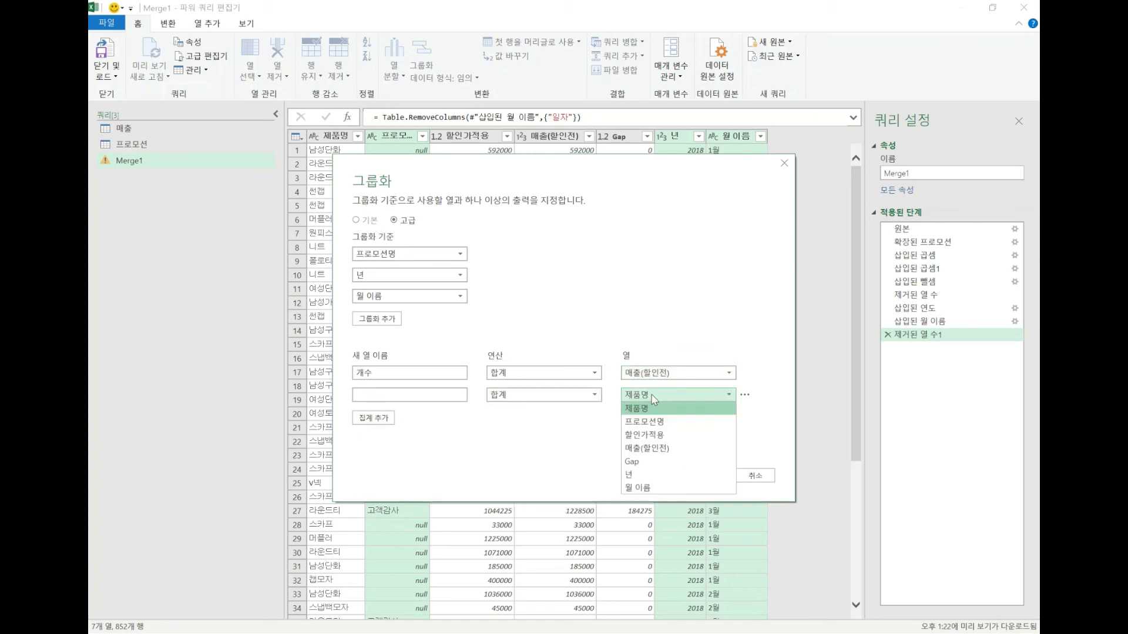
{"action": "left_click", "coordinate": [655, 434]}
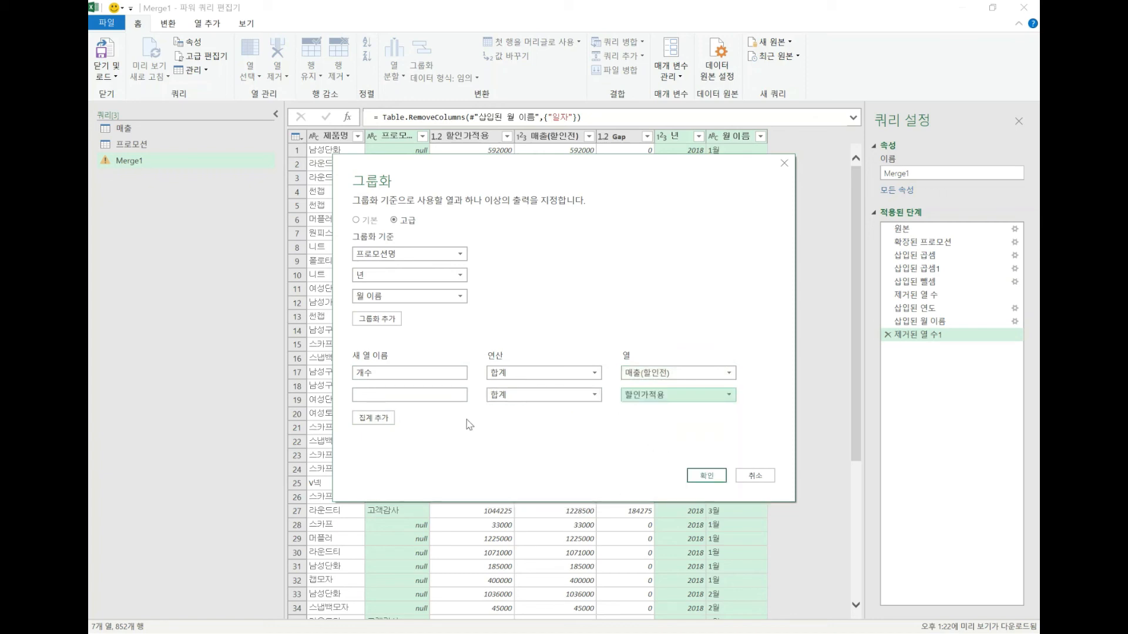
Add a third aggregation to the grouping that sums the Gap column.
{"action": "left_click", "coordinate": [385, 419]}
{"action": "left_click", "coordinate": [517, 417]}
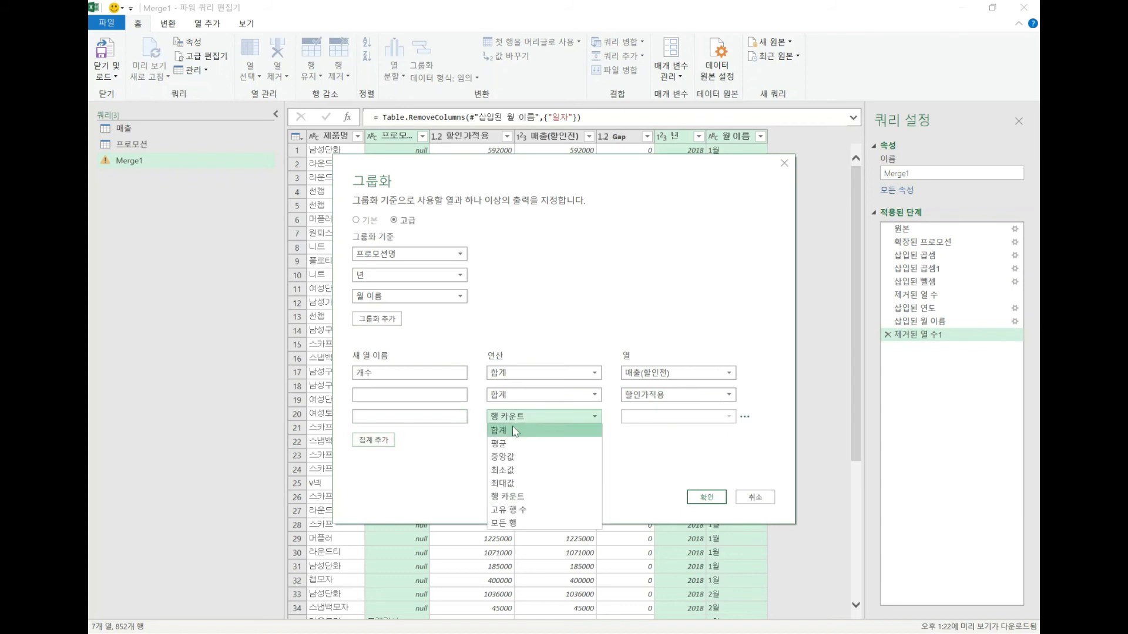
{"action": "left_click", "coordinate": [515, 430]}
{"action": "left_click", "coordinate": [664, 418]}
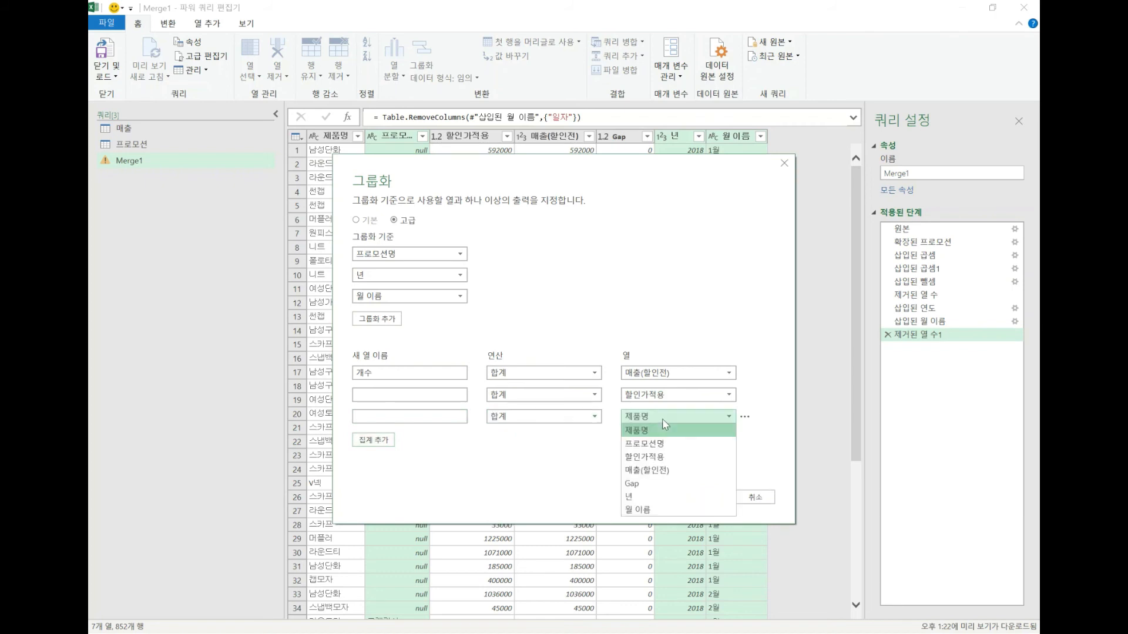
{"action": "left_click", "coordinate": [656, 492]}
Name the three aggregated columns 할인전매출, 할인후매출 and 차이, and apply the grouping.
{"action": "left_click_drag", "start_coordinate": [618, 171], "coordinate": [609, 277]}
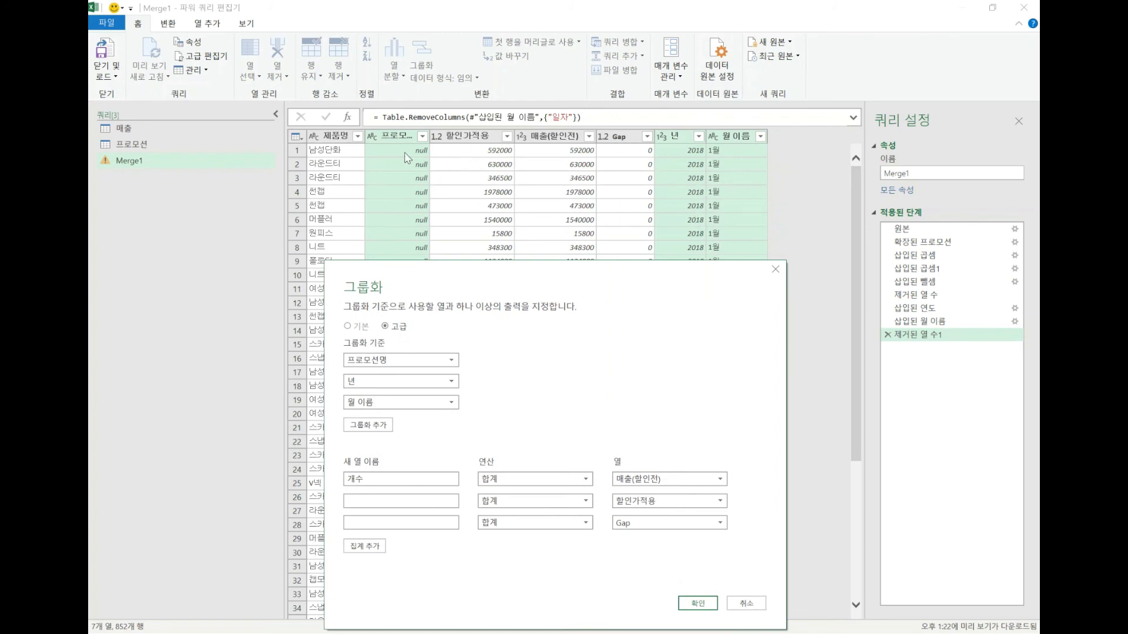
{"action": "left_click_drag", "start_coordinate": [489, 262], "coordinate": [575, 125]}
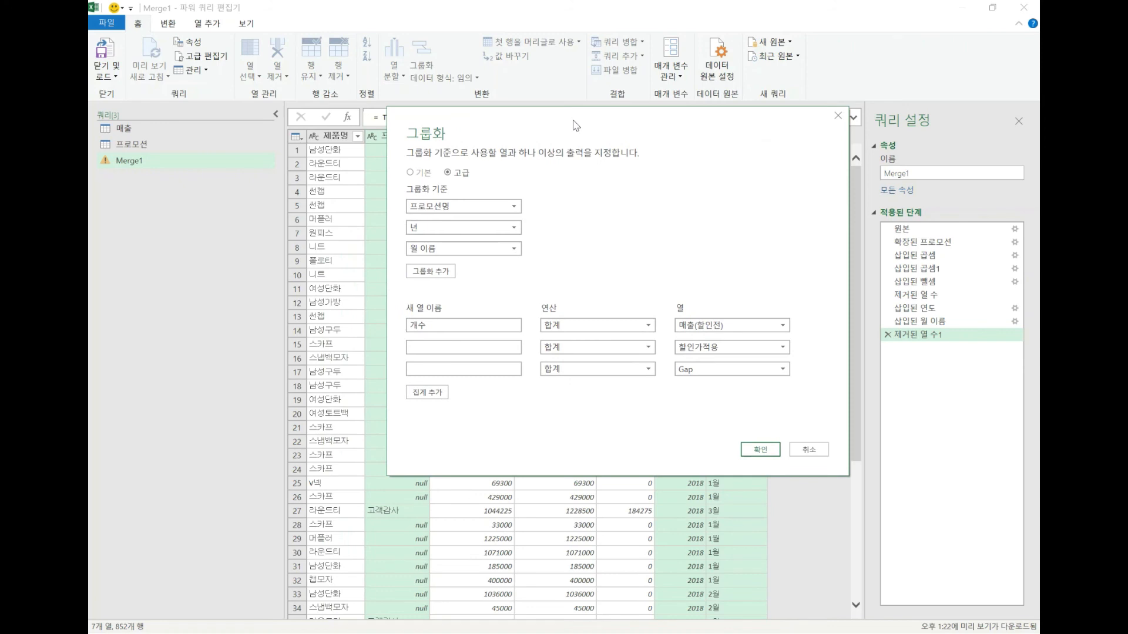
{"action": "left_click_drag", "start_coordinate": [450, 324], "coordinate": [379, 328]}
{"action": "type", "text": "gk"}
{"action": "type", "text": "항닞"}
{"action": "type", "text": "할인저"}
{"action": "type", "text": "매출"}
{"action": "left_click", "coordinate": [423, 348]}
{"action": "type", "text": "할인후매출"}
{"action": "left_click", "coordinate": [459, 366]}
{"action": "type", "text": "차이"}
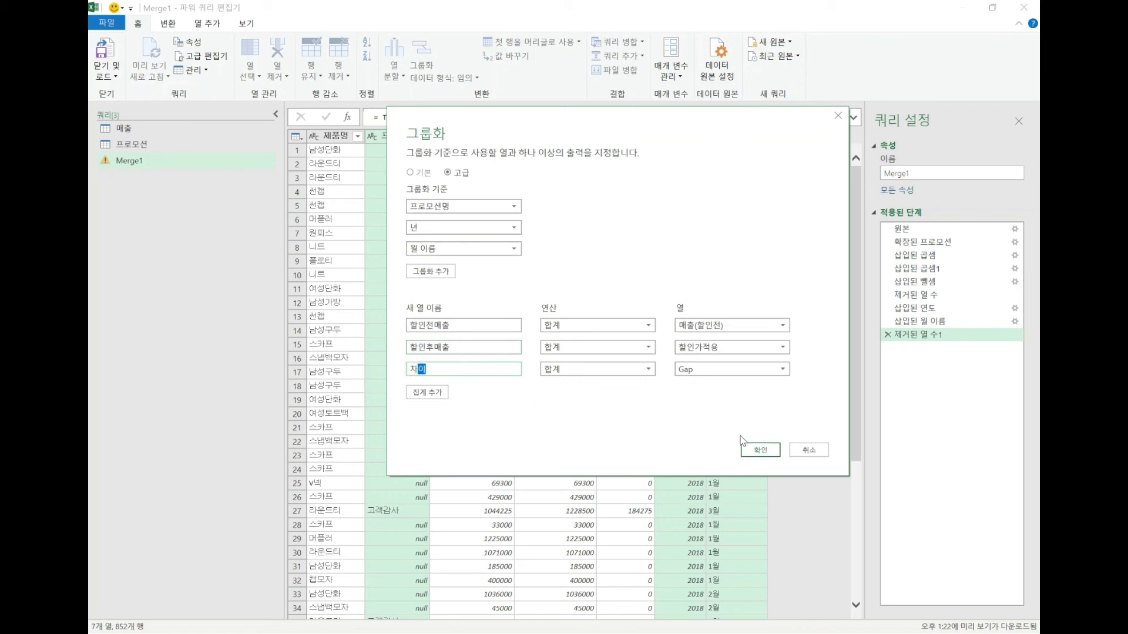
{"action": "left_click", "coordinate": [758, 448]}
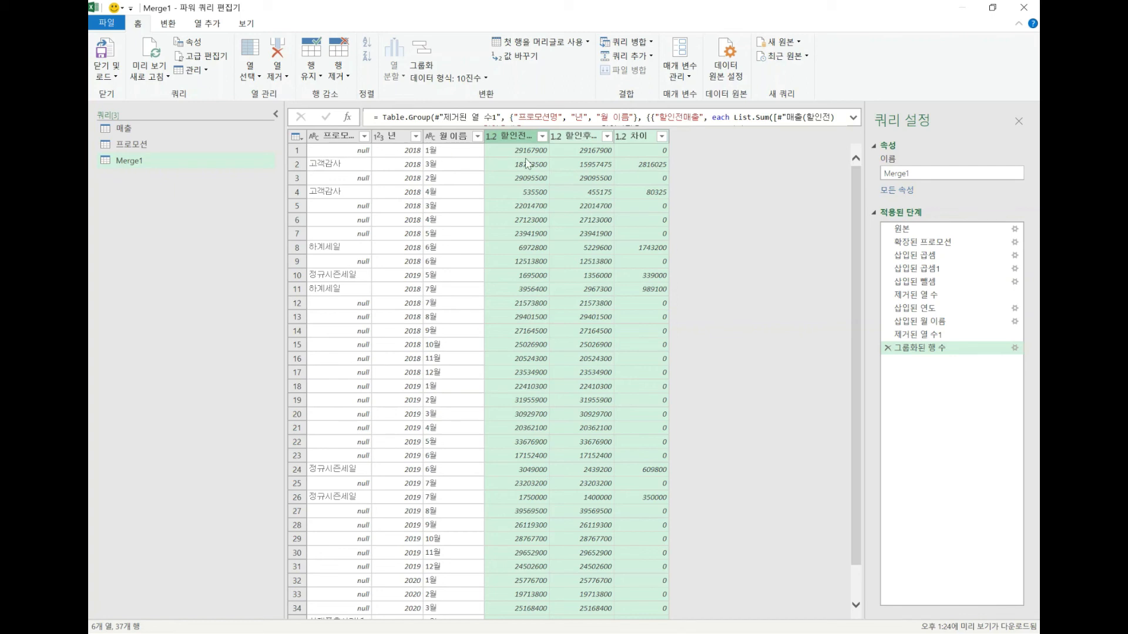
Close the query editor and load the queries as connections only.
{"action": "left_click", "coordinate": [113, 79]}
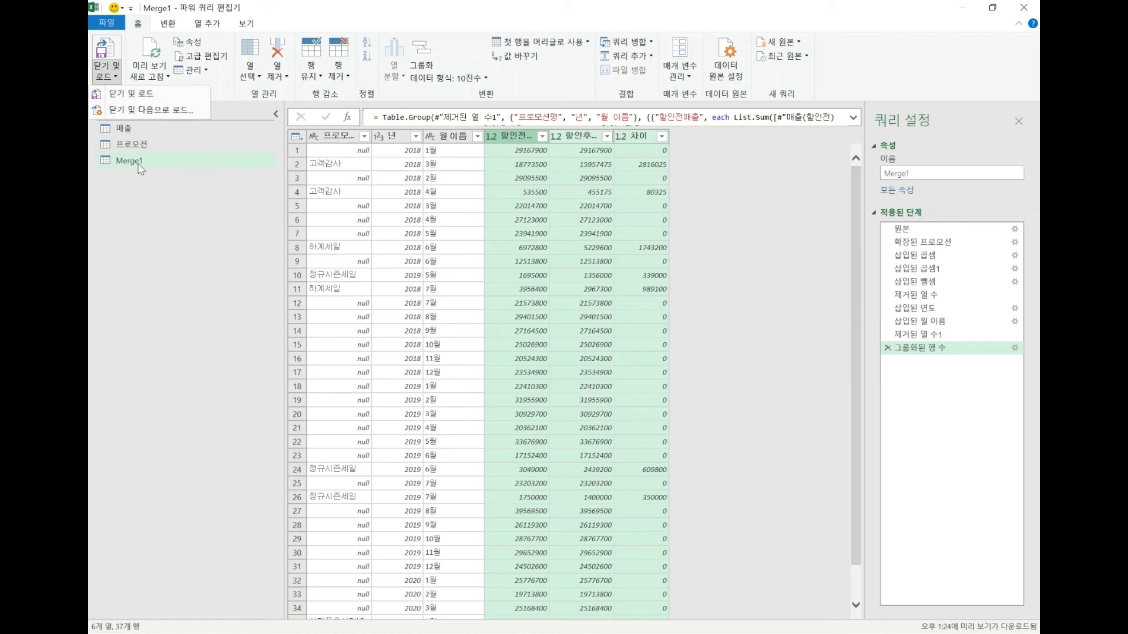
{"action": "left_click", "coordinate": [150, 111]}
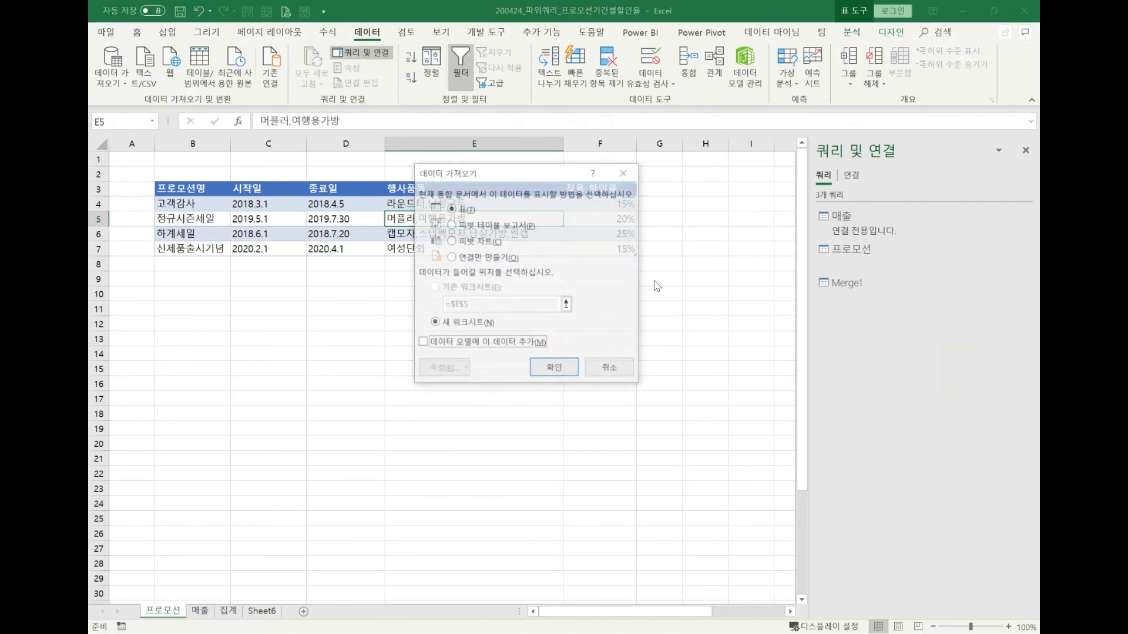
{"action": "left_click", "coordinate": [507, 261]}
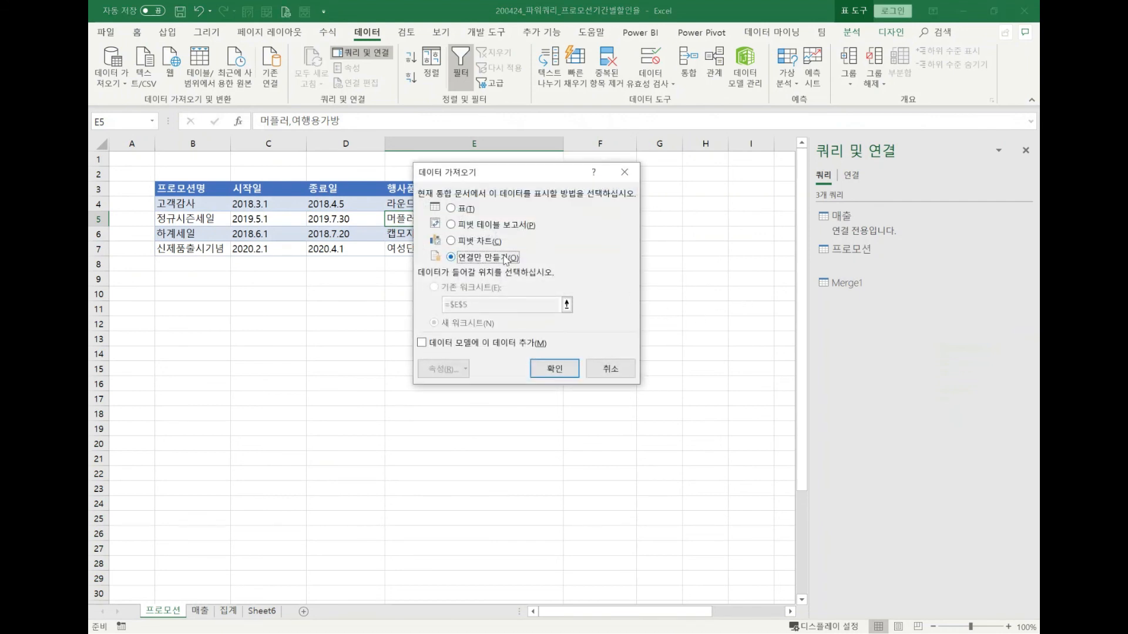
{"action": "left_click", "coordinate": [559, 369]}
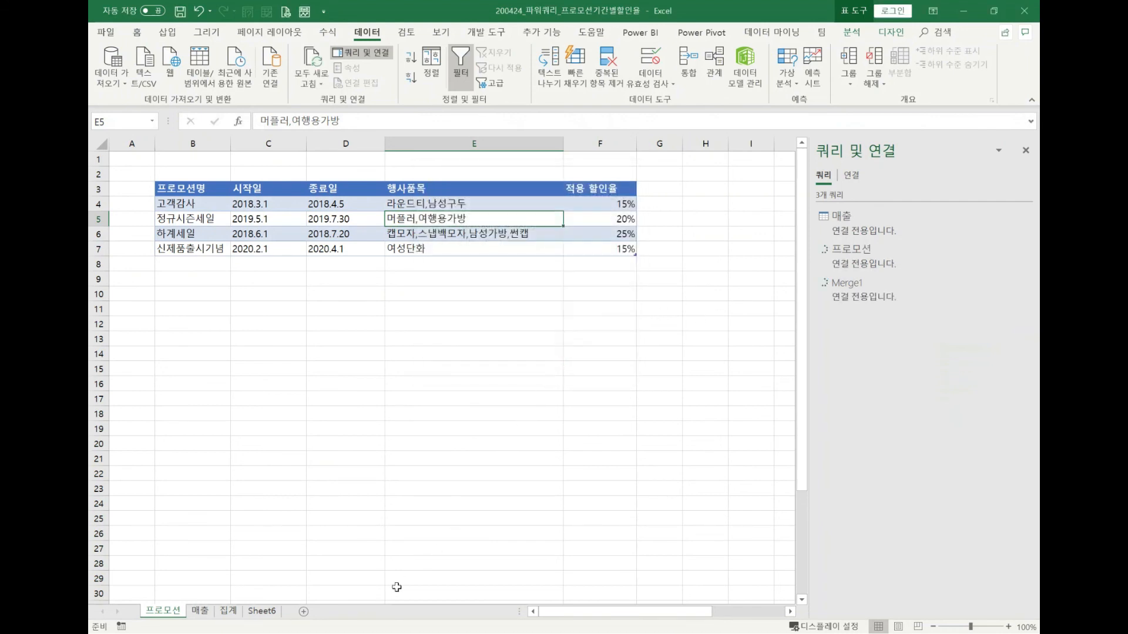
Load the Merge1 query as a table into cell A1 of the existing 집계 sheet.
{"action": "left_click", "coordinate": [234, 614]}
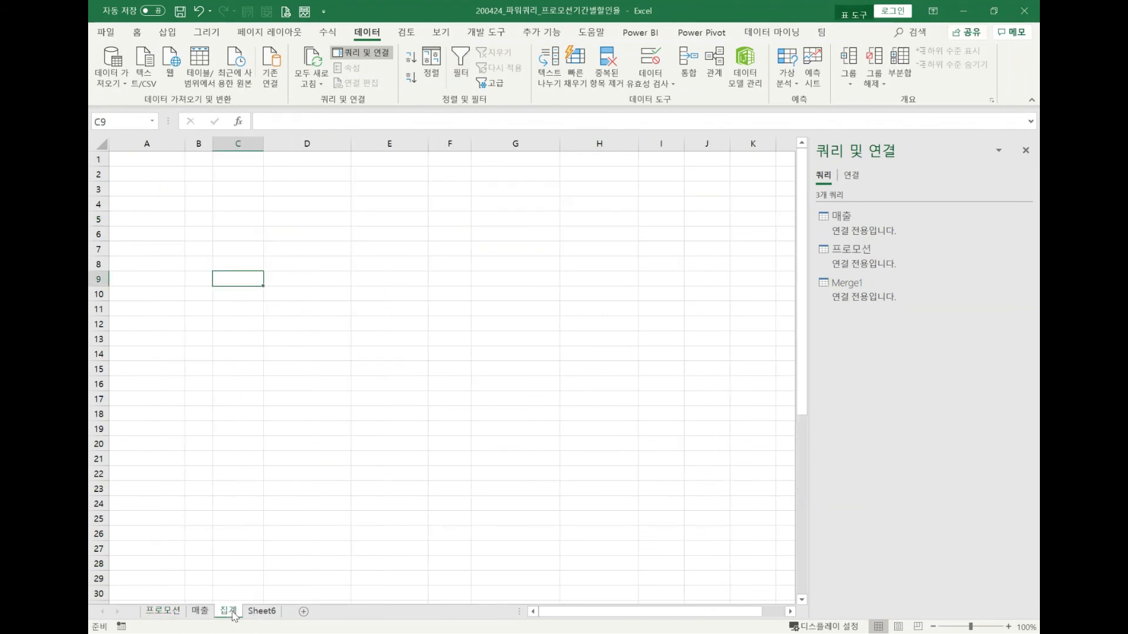
{"action": "left_click", "coordinate": [160, 158]}
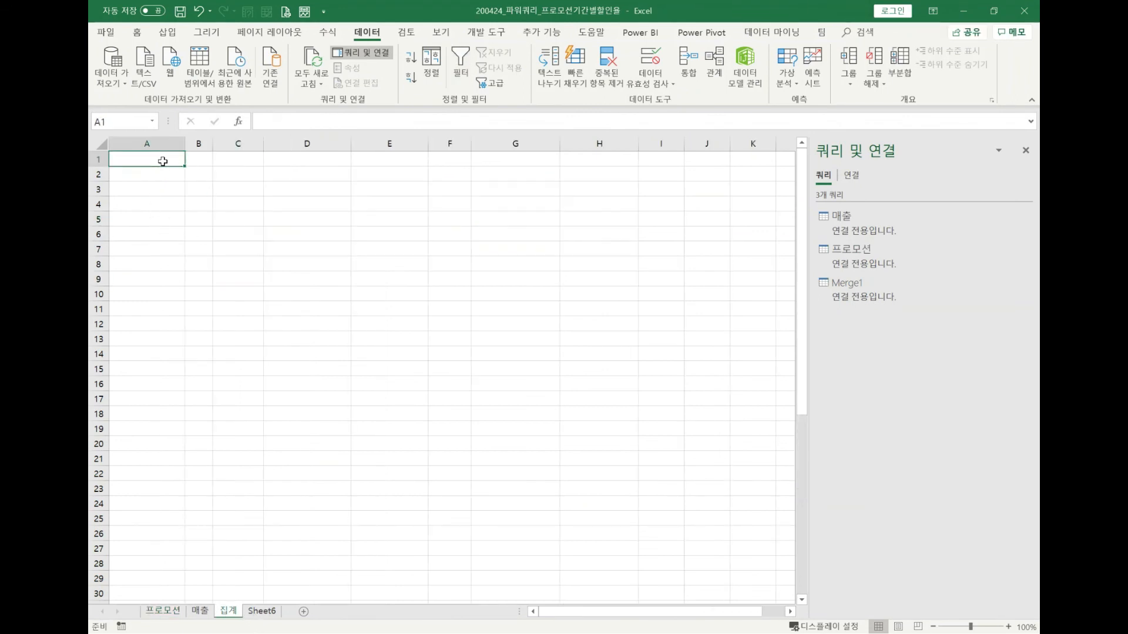
{"action": "right_click", "coordinate": [859, 291]}
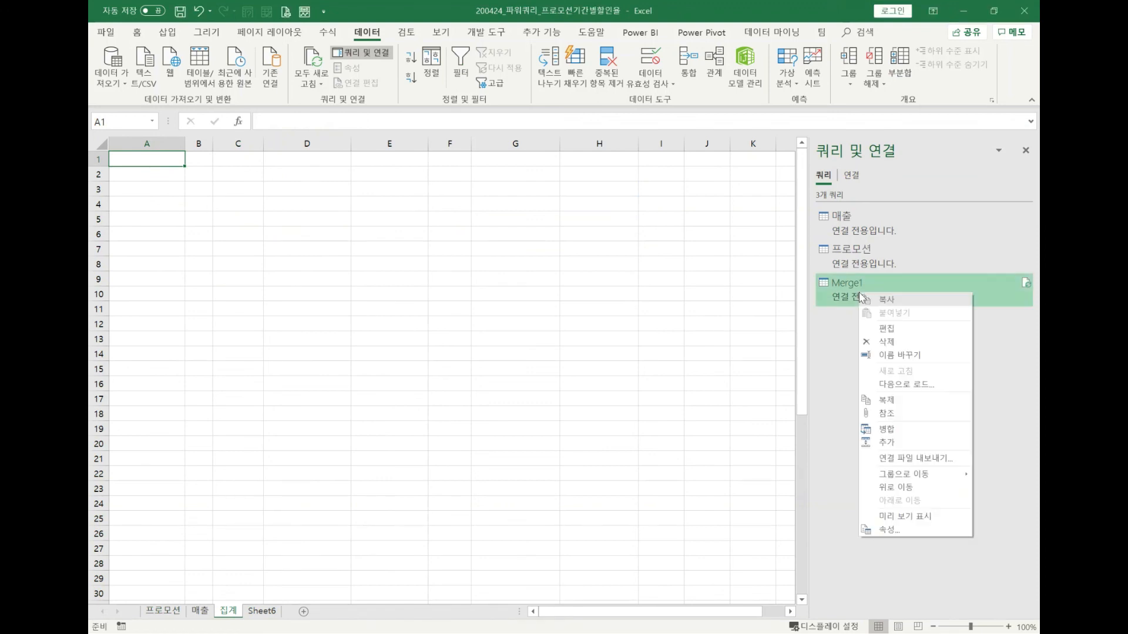
{"action": "left_click", "coordinate": [908, 385]}
{"action": "left_click", "coordinate": [468, 210]}
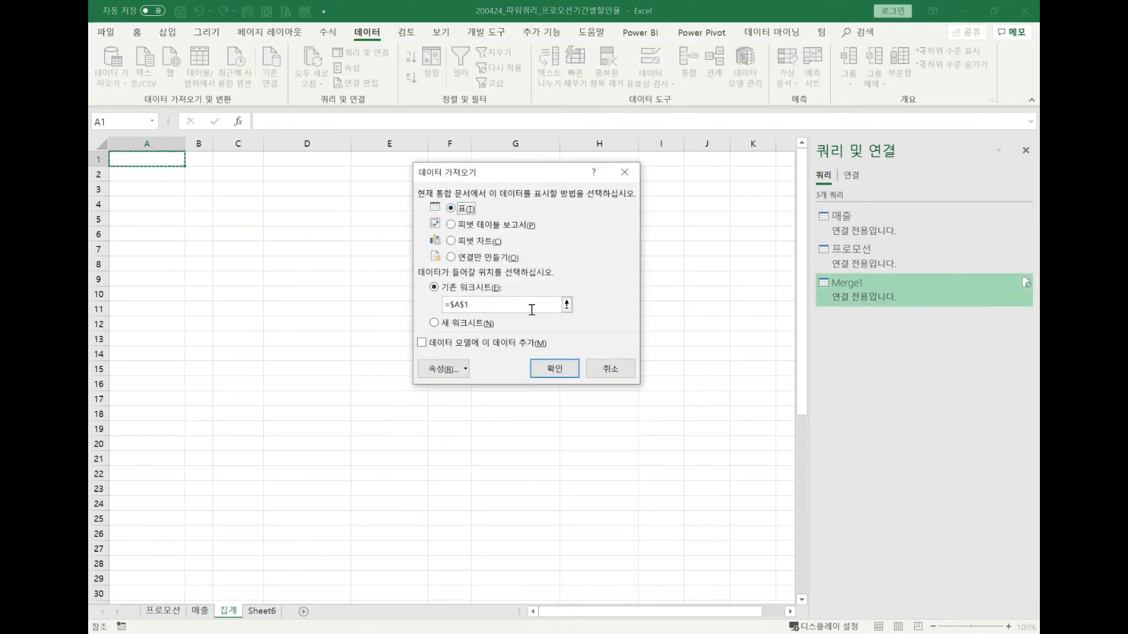
{"action": "left_click", "coordinate": [549, 377]}
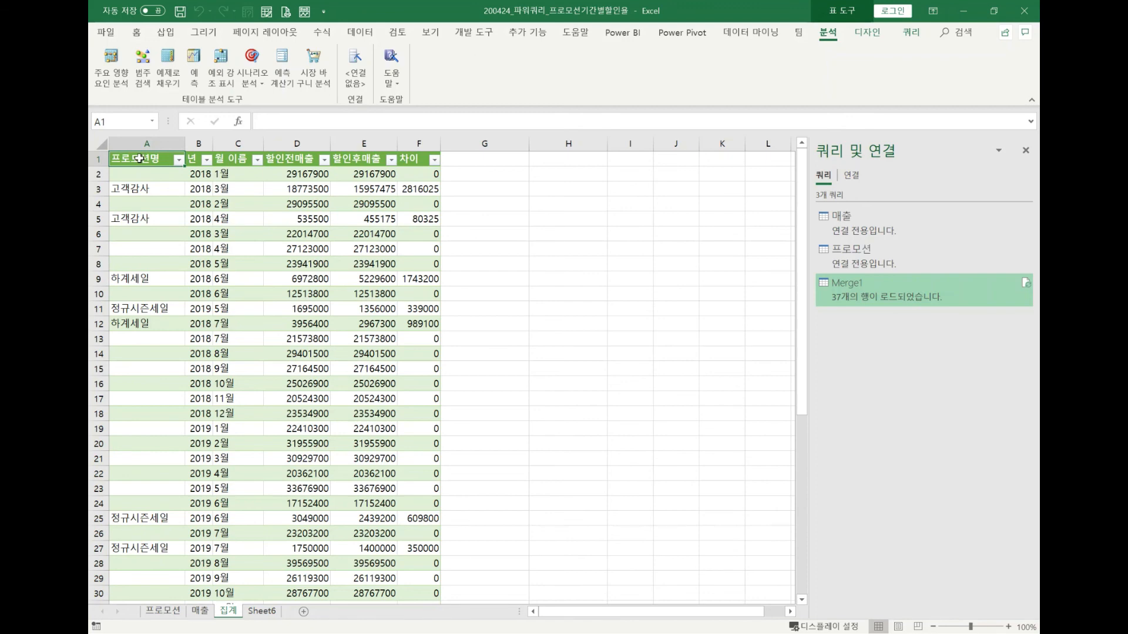
Reopen the Merge1 query and remove 월 이름 and 년 from its grouping, leaving only 프로모션명 as the group key.
{"action": "left_click", "coordinate": [143, 175]}
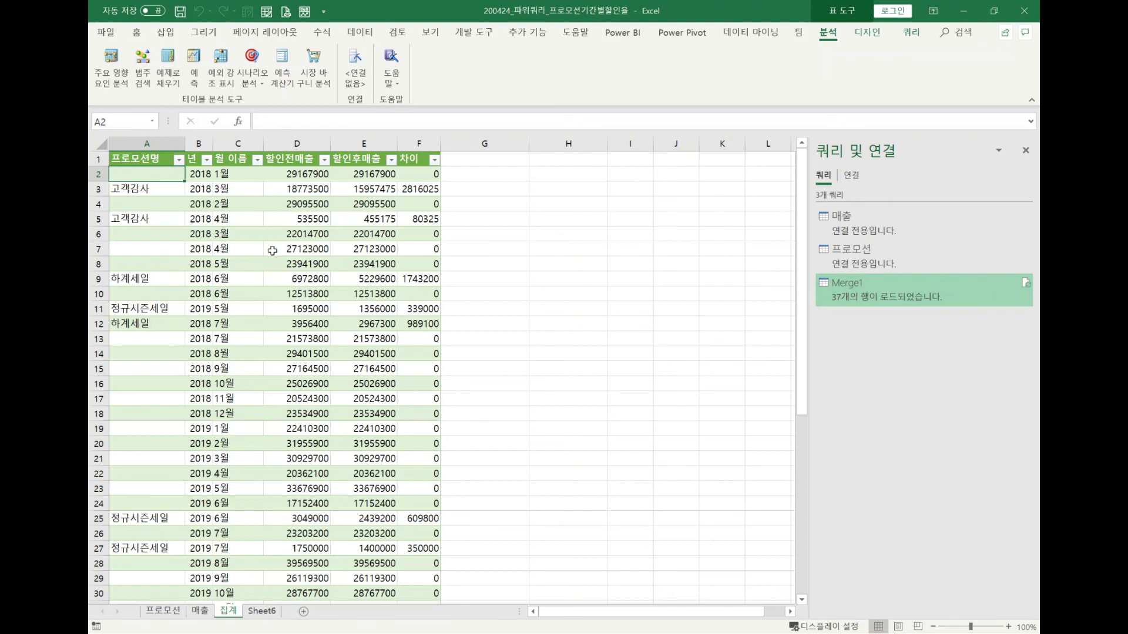
{"action": "double_click", "coordinate": [980, 284]}
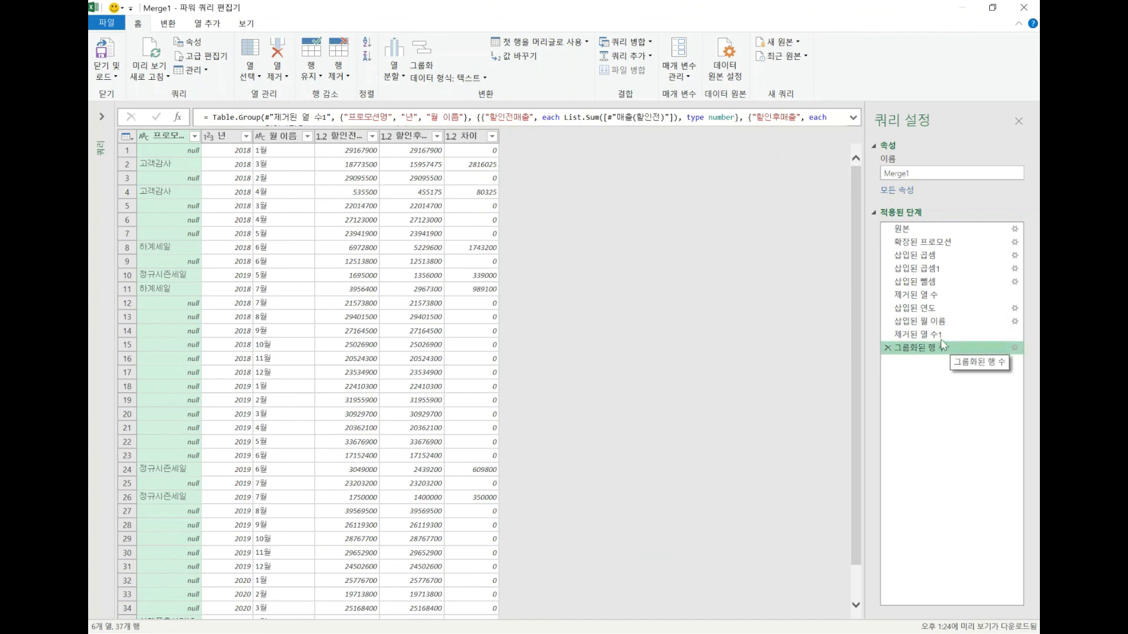
{"action": "left_click", "coordinate": [1015, 348]}
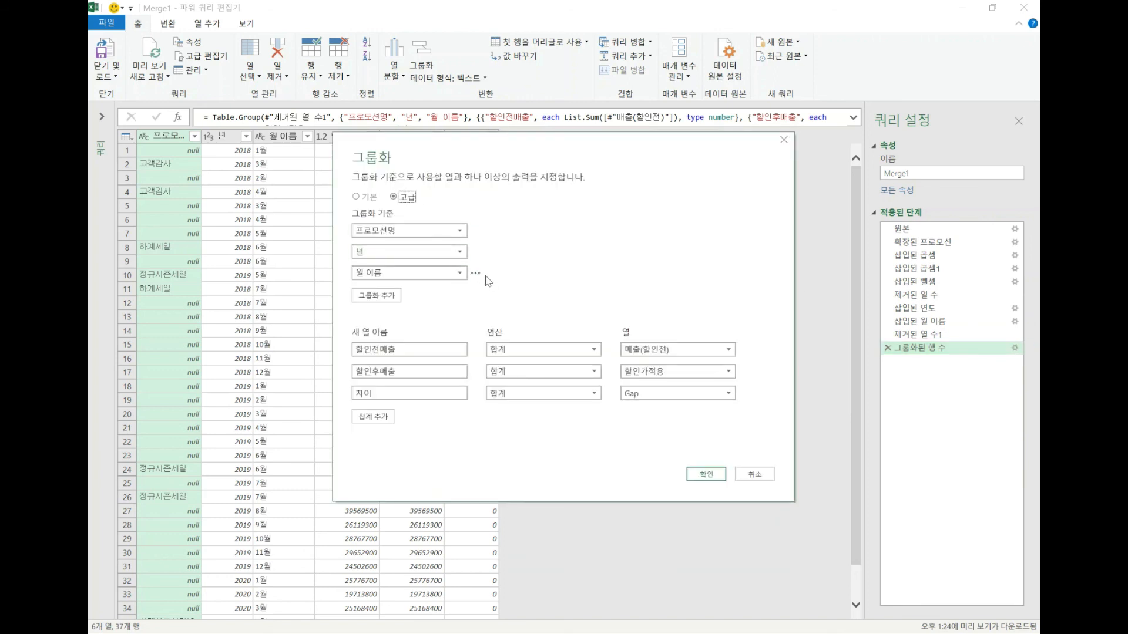
{"action": "left_click", "coordinate": [476, 273]}
{"action": "left_click", "coordinate": [491, 289]}
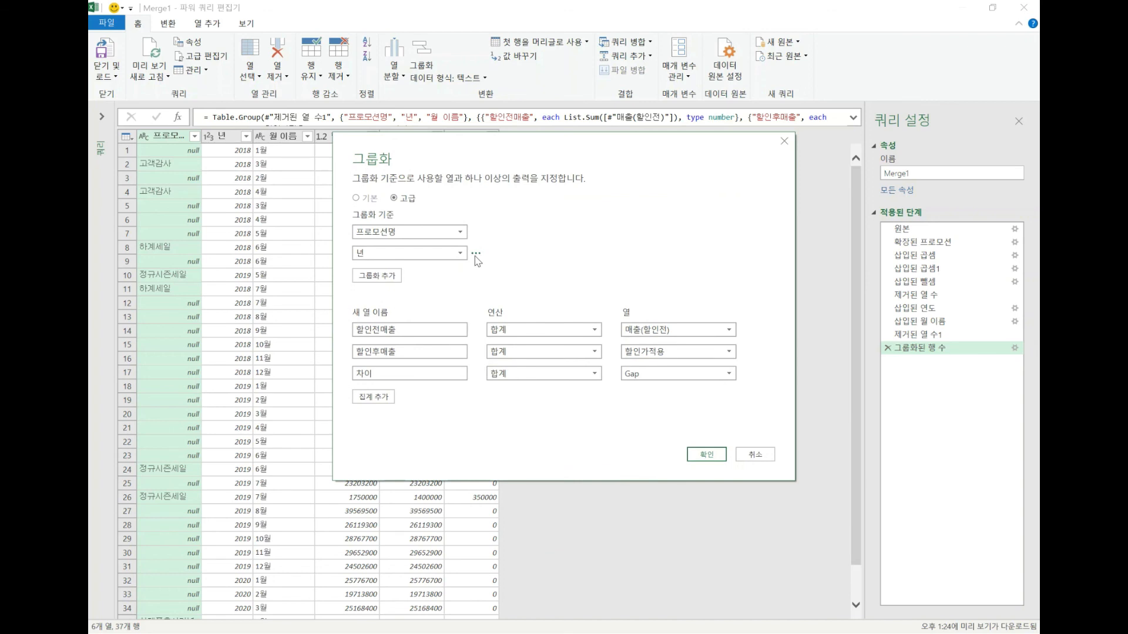
{"action": "left_click", "coordinate": [476, 253]}
{"action": "left_click", "coordinate": [490, 269]}
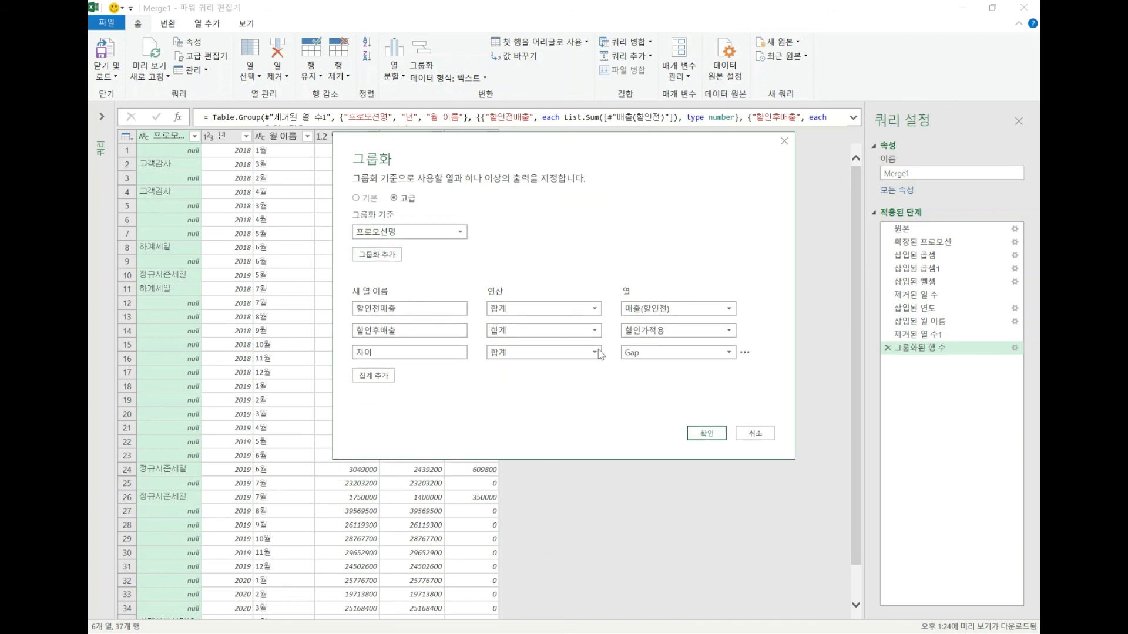
{"action": "left_click", "coordinate": [707, 433]}
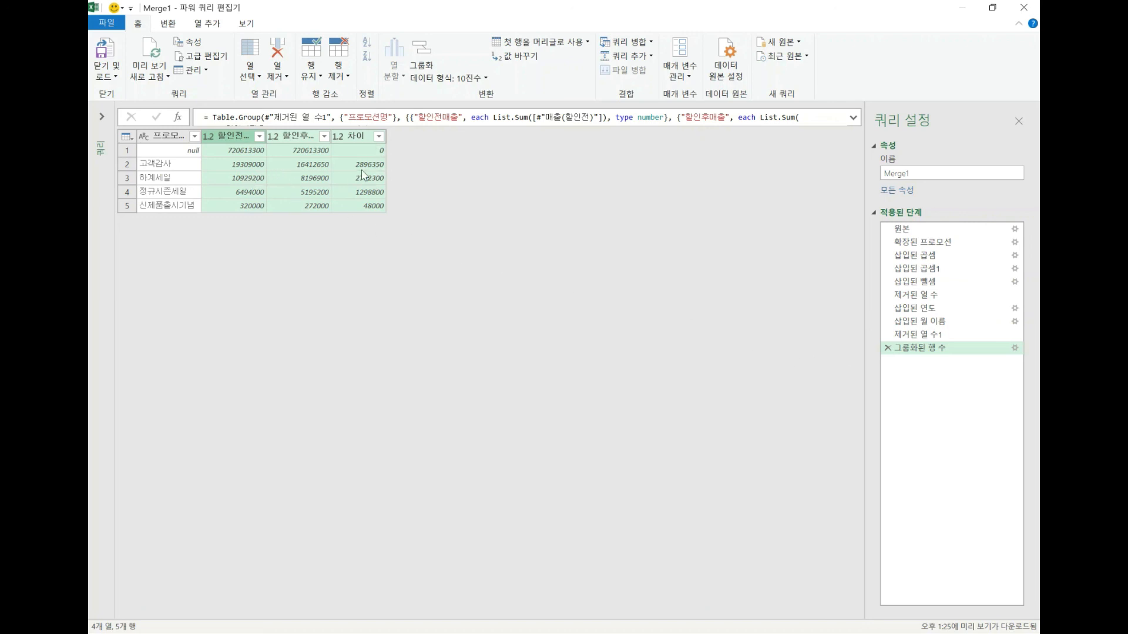
Add a row-count aggregation named 건수 to the existing grouping step and apply it.
{"action": "left_click", "coordinate": [1014, 348]}
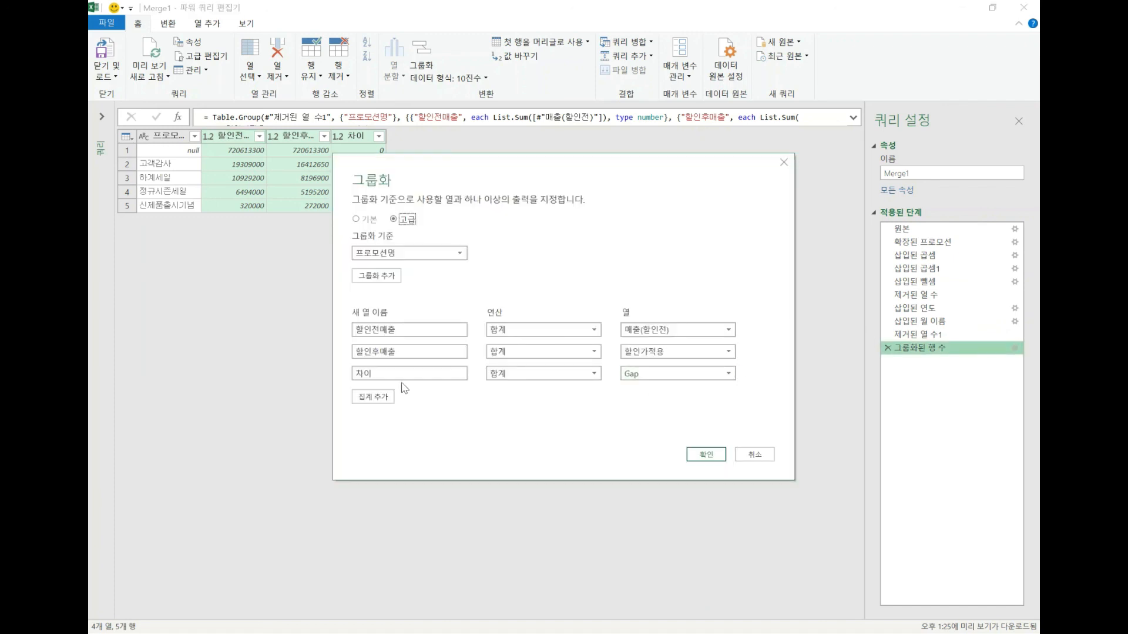
{"action": "left_click", "coordinate": [374, 397]}
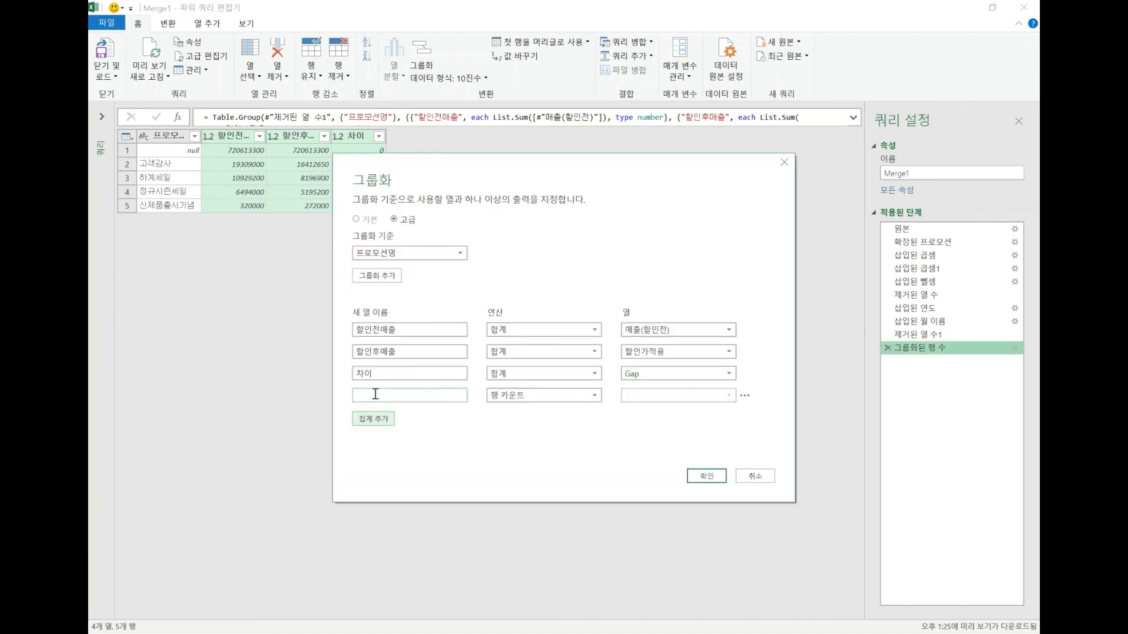
{"action": "left_click", "coordinate": [543, 395]}
{"action": "left_click", "coordinate": [440, 395]}
{"action": "type", "text": "건수"}
{"action": "left_click", "coordinate": [716, 483]}
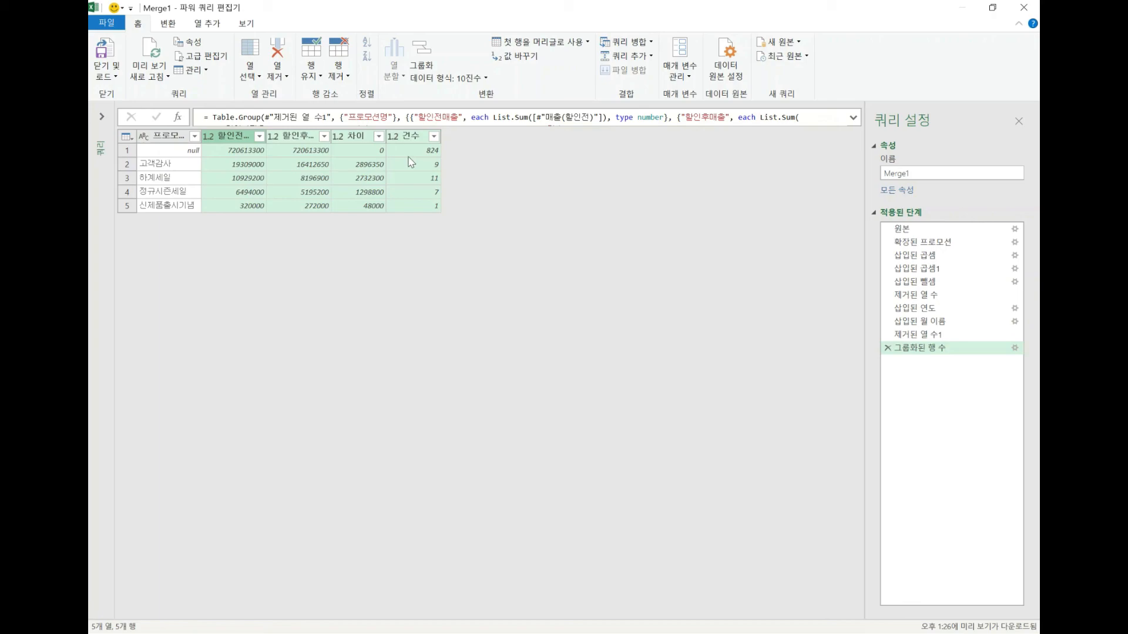
Close the query editor and load the regrouped Merge1 results into the 집계 sheet.
{"action": "left_click", "coordinate": [106, 59]}
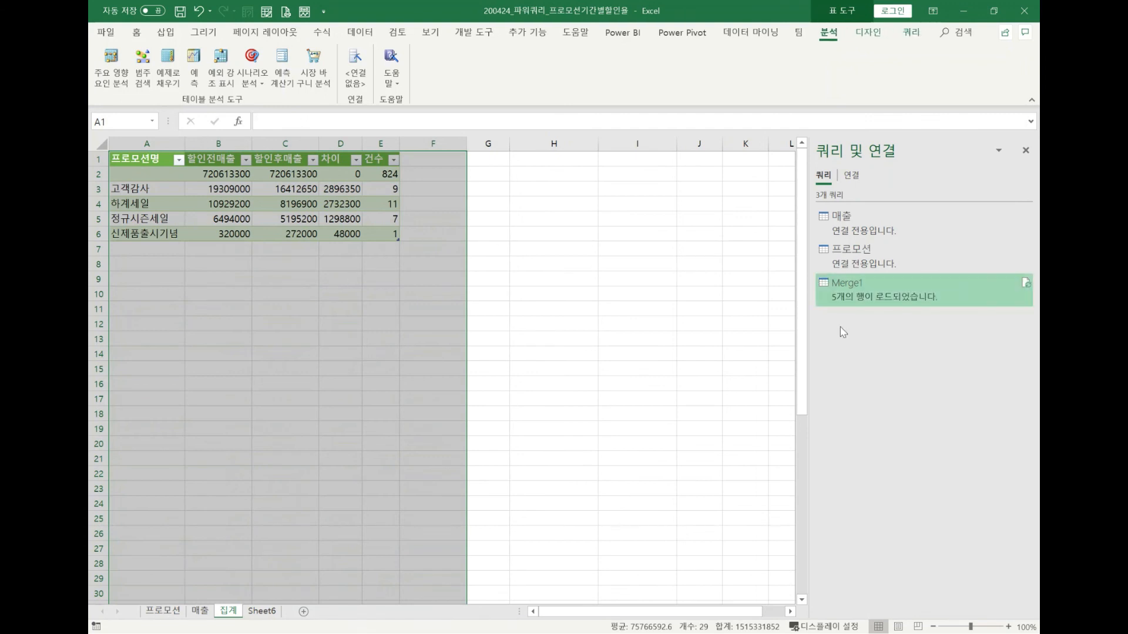
{"action": "left_click", "coordinate": [302, 279]}
{"action": "left_click", "coordinate": [161, 175]}
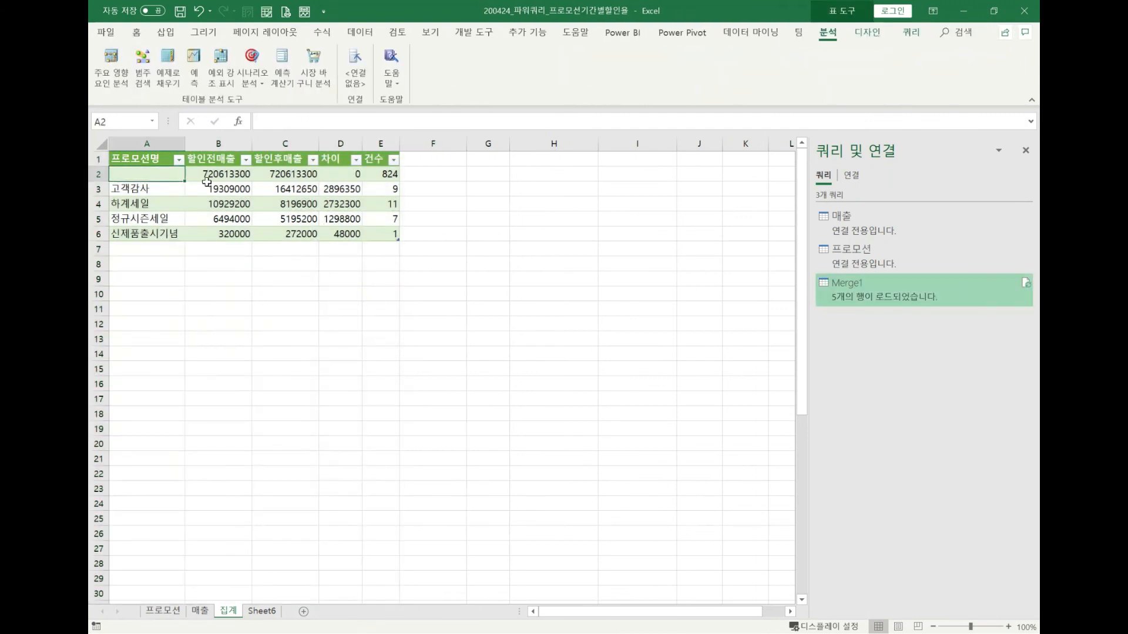
Examine the per-promotion summary on the 집계 sheet, and look over the 프로모션, 매출 and Sheet6 sheets.
{"action": "left_click", "coordinate": [217, 178]}
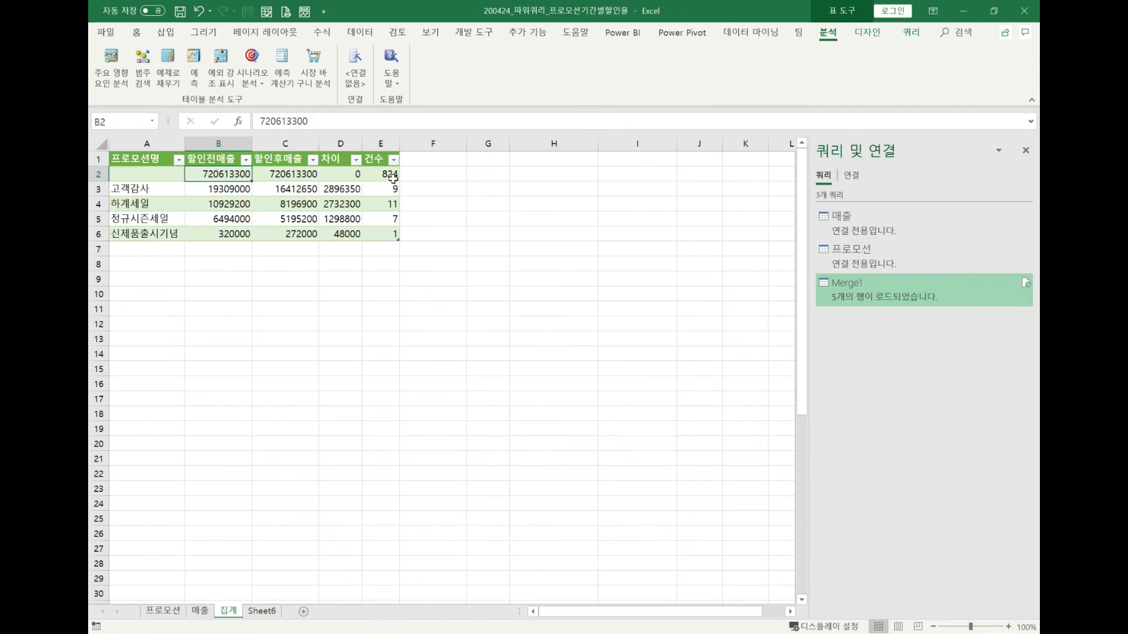
{"action": "left_click", "coordinate": [152, 189]}
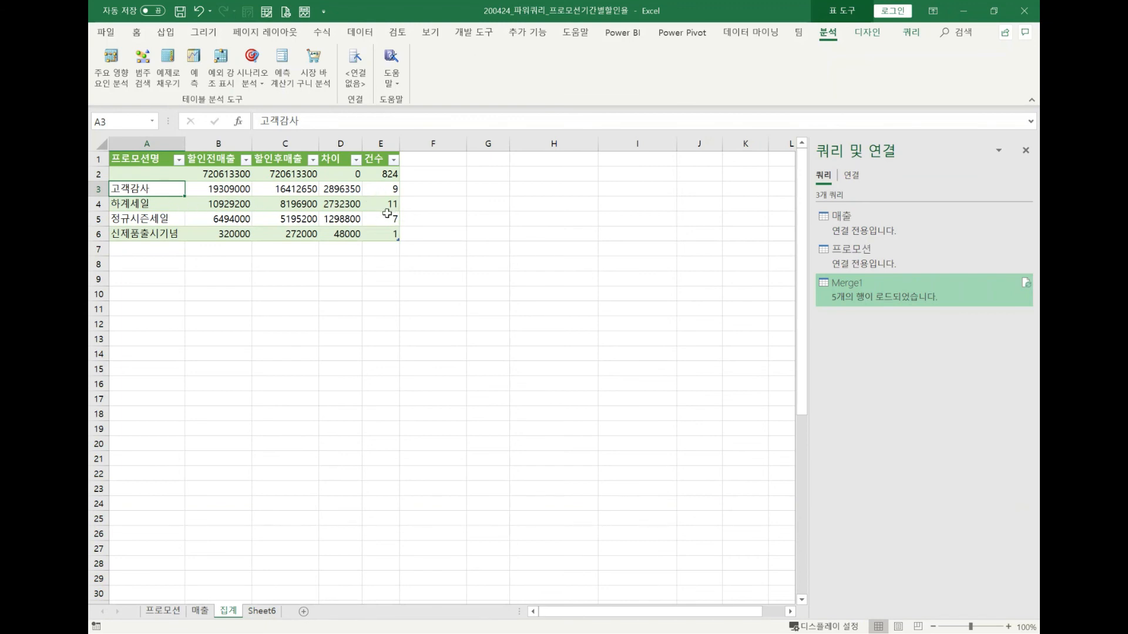
{"action": "left_click", "coordinate": [178, 612]}
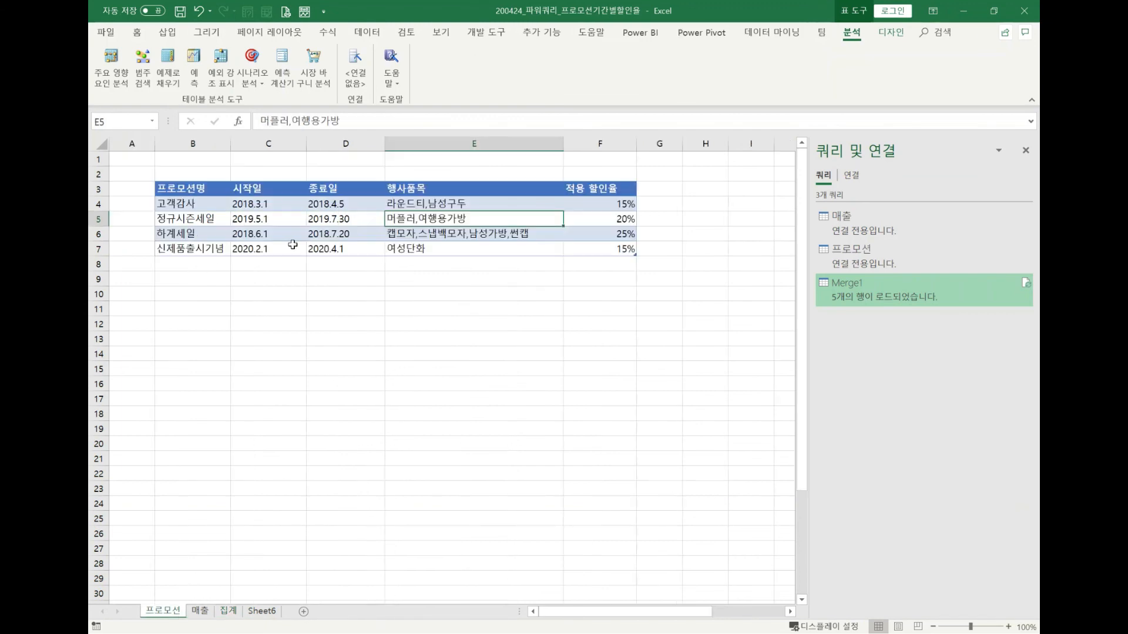
{"action": "left_click", "coordinate": [206, 612]}
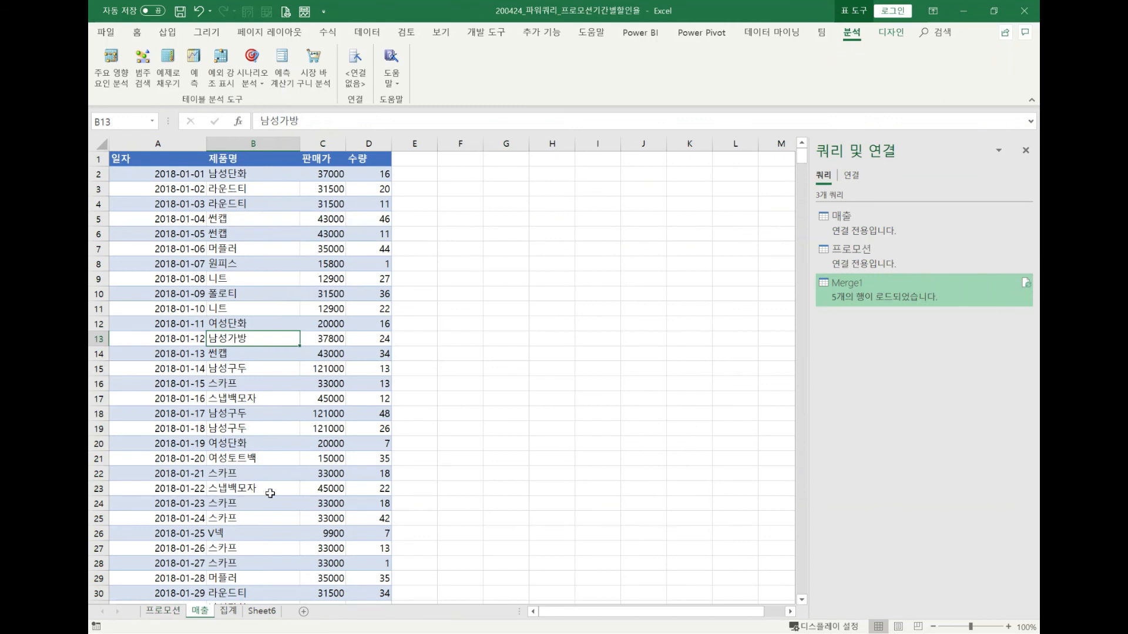
{"action": "left_click", "coordinate": [232, 611]}
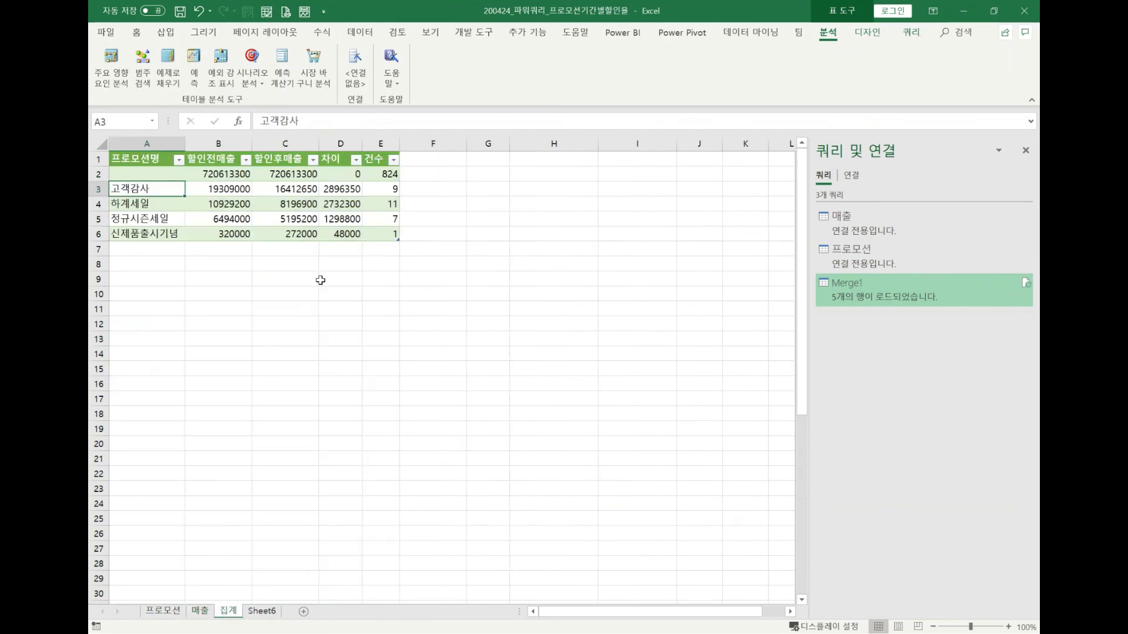
{"action": "left_click_drag", "start_coordinate": [147, 174], "coordinate": [383, 234]}
{"action": "left_click", "coordinate": [370, 311]}
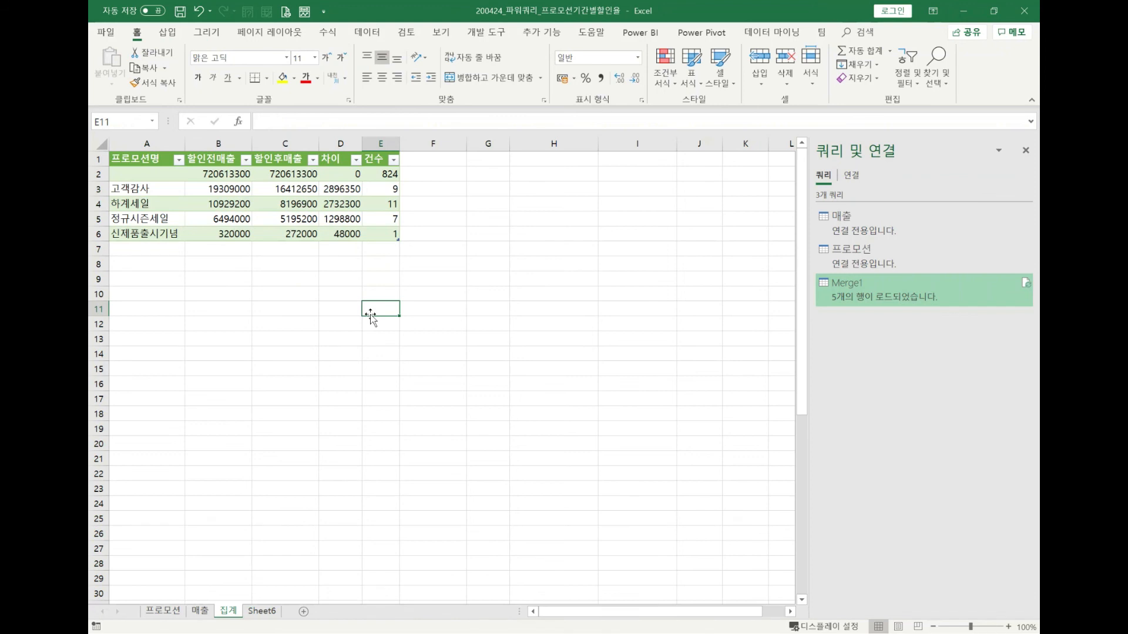
{"action": "left_click_drag", "start_coordinate": [141, 157], "coordinate": [392, 226]}
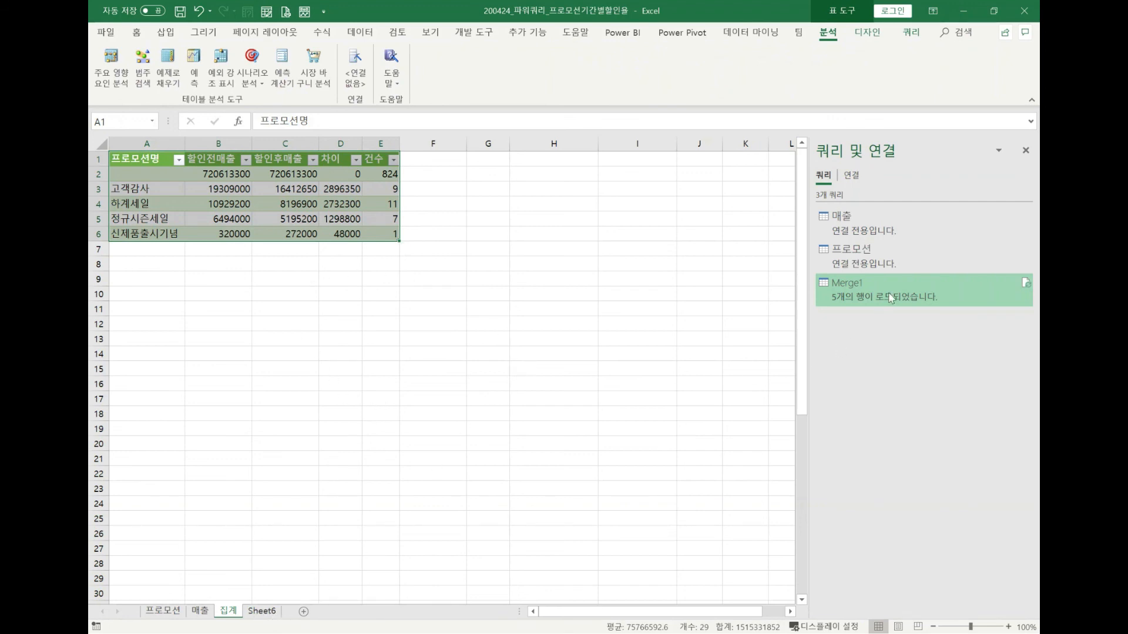
{"action": "left_click", "coordinate": [262, 613]}
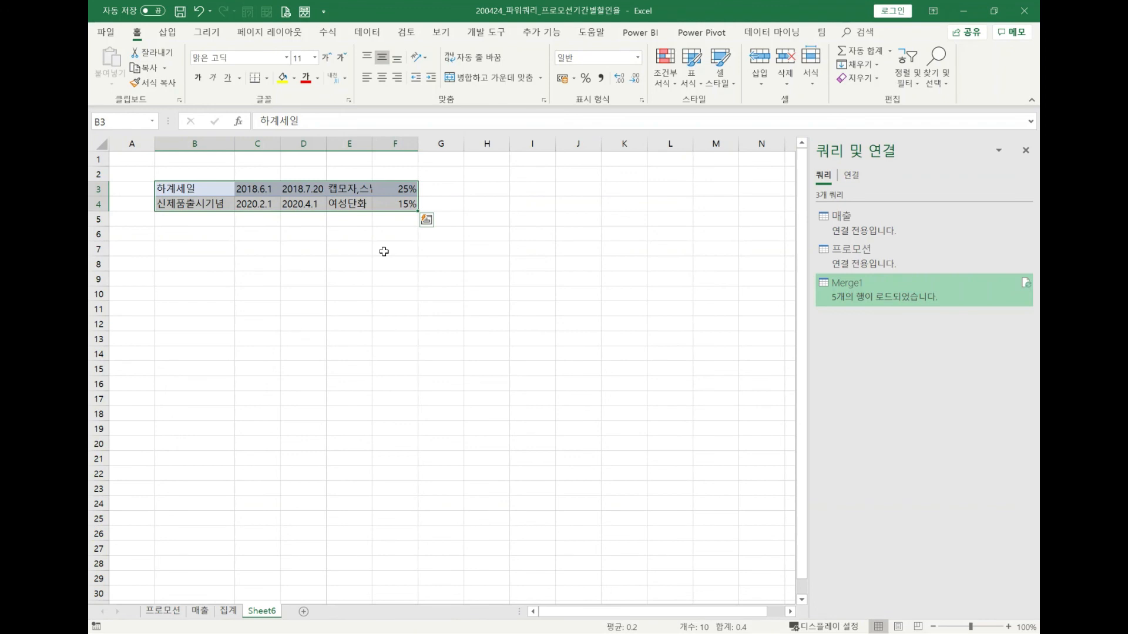
{"action": "left_click", "coordinate": [200, 611]}
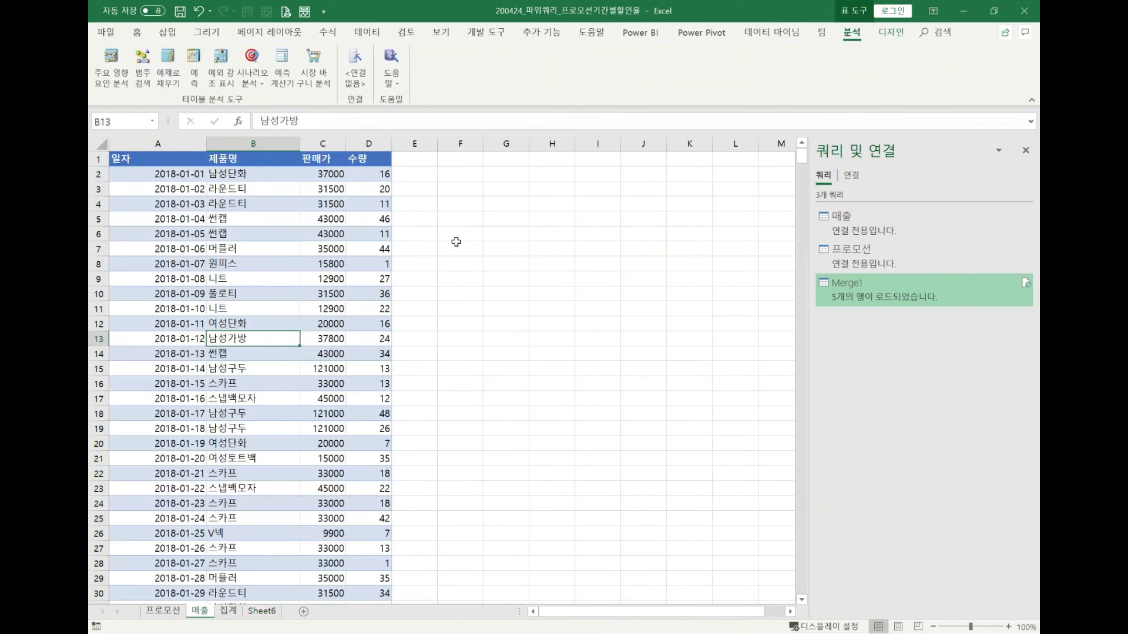
{"action": "left_click", "coordinate": [174, 615]}
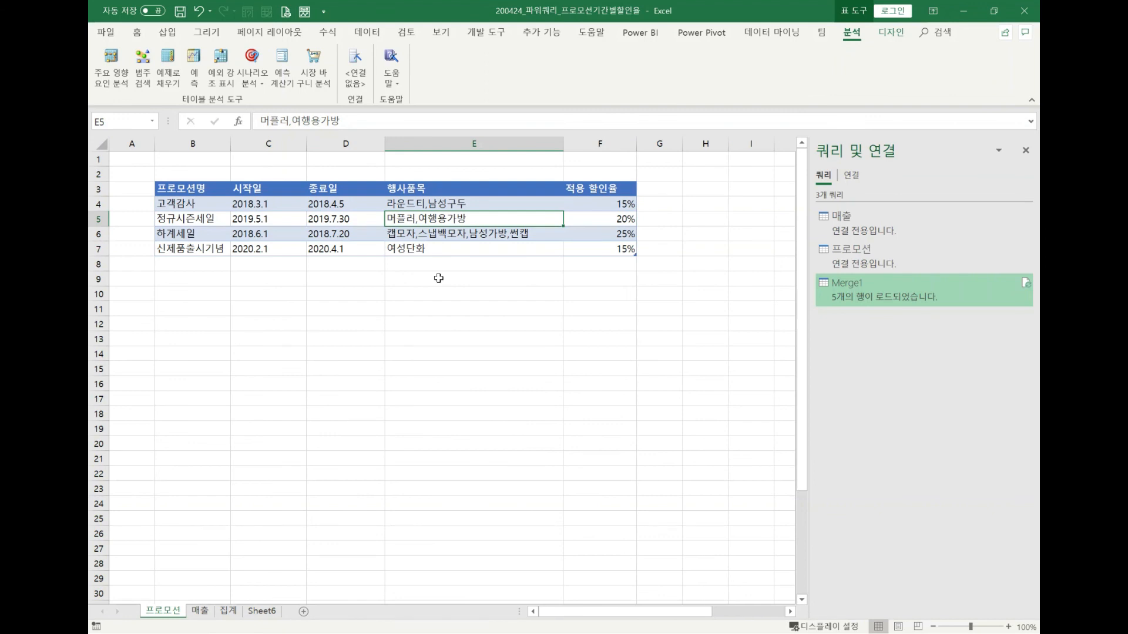